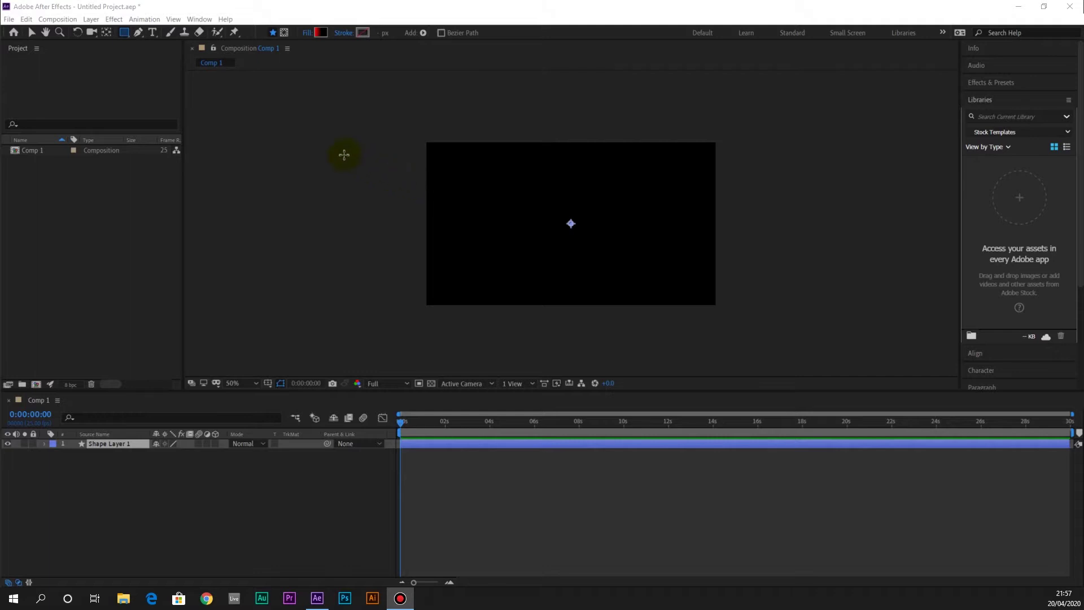
Add a new shape layer to Comp 1 and delete the old Shape Layer 1 beneath it.
{"action": "left_click", "coordinate": [242, 12]}
{"action": "left_click", "coordinate": [90, 19]}
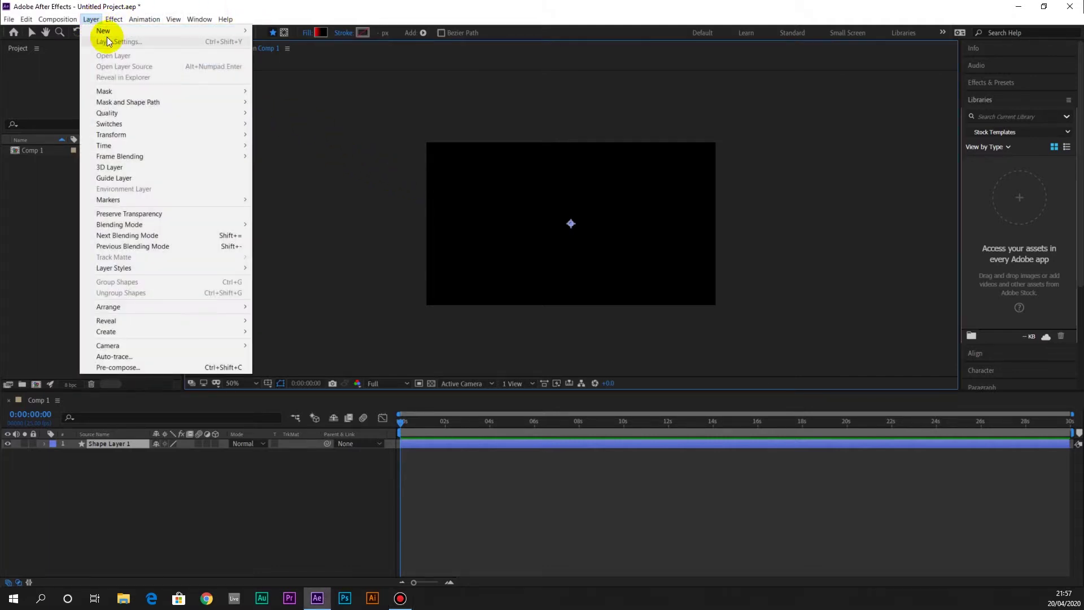
{"action": "mouse_move", "coordinate": [233, 35]}
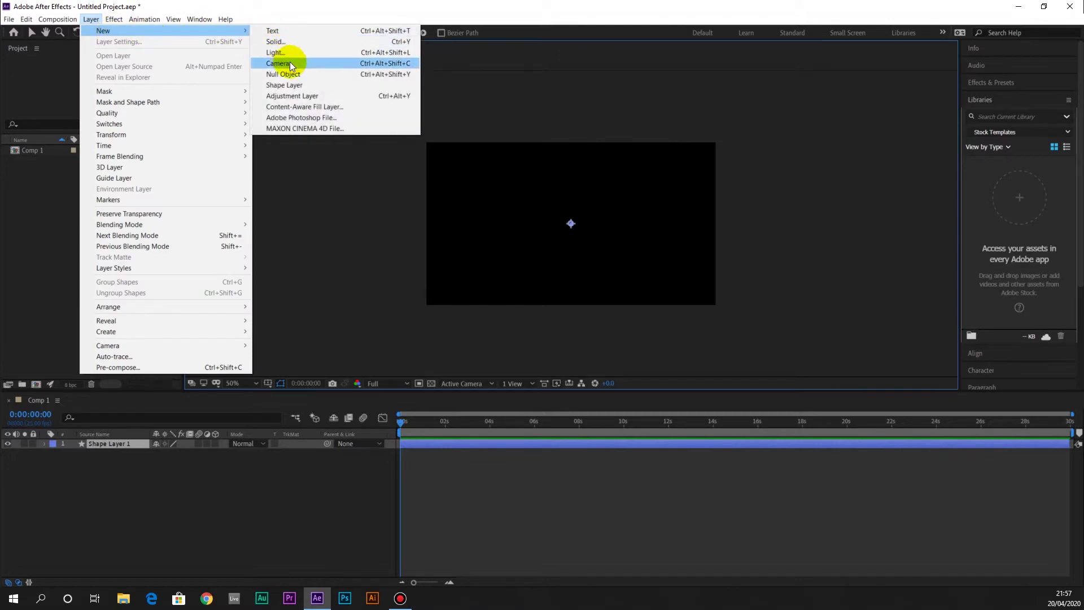
{"action": "left_click", "coordinate": [291, 85]}
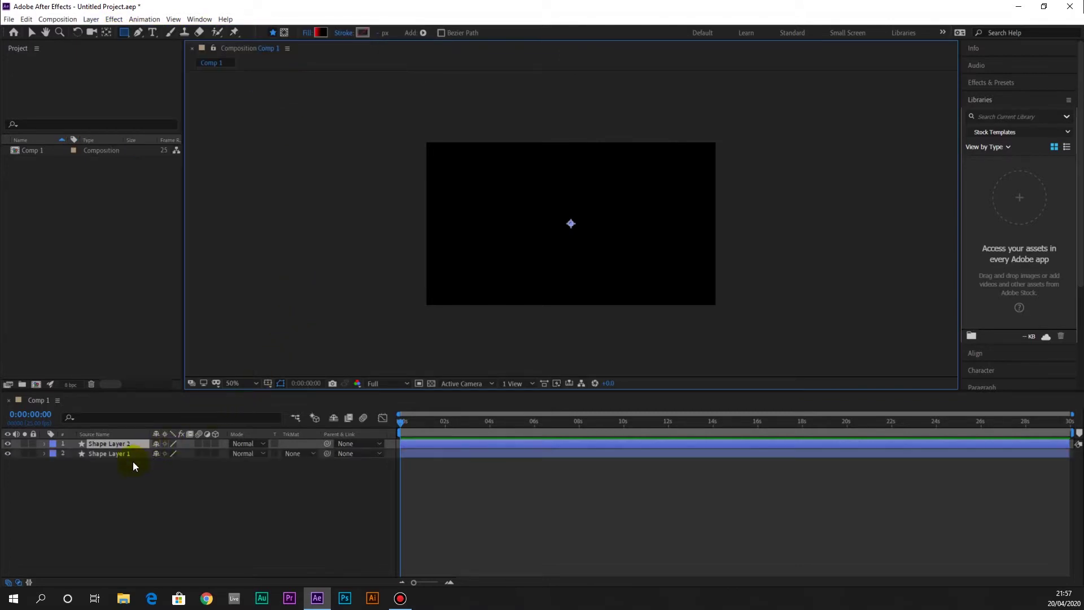
{"action": "left_click", "coordinate": [110, 455]}
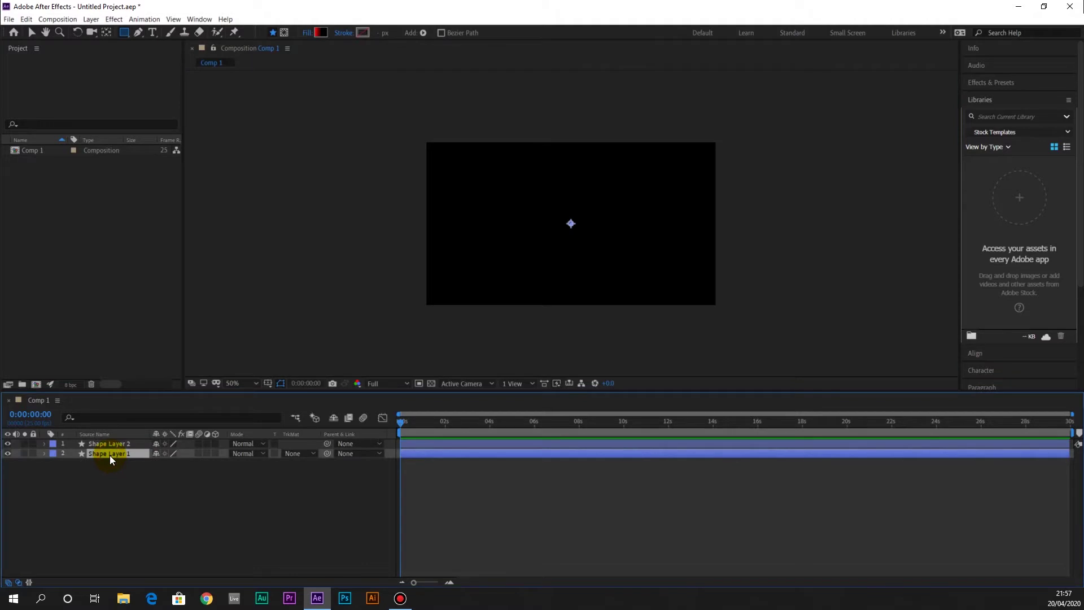
{"action": "key", "text": "Delete"}
{"action": "left_click", "coordinate": [114, 445]}
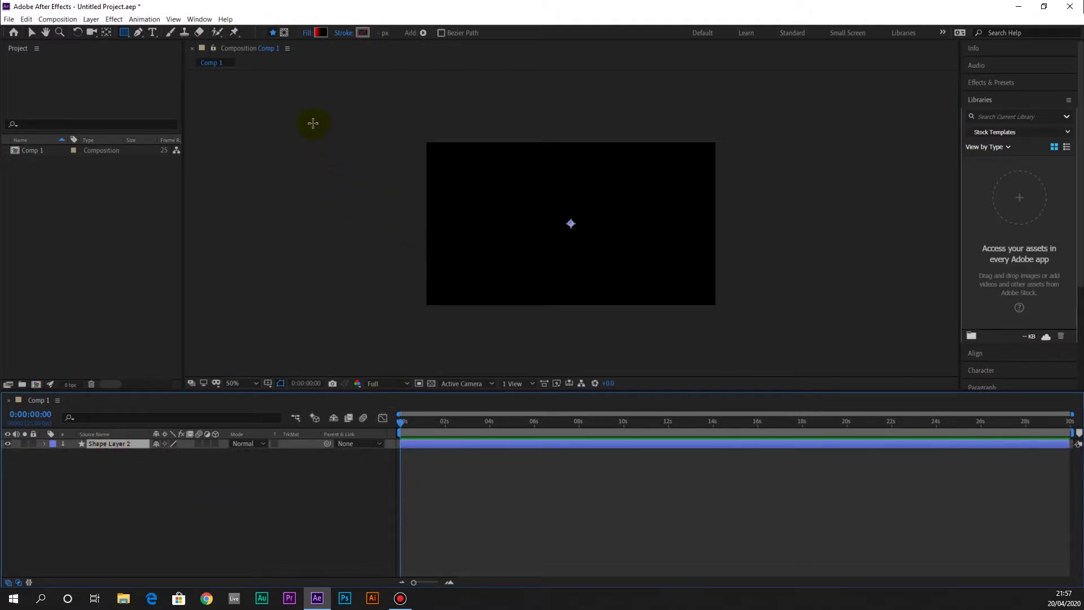
Draw a wide rectangle on the new shape layer, with its lower right corner near the composition's centre.
{"action": "left_click", "coordinate": [128, 38]}
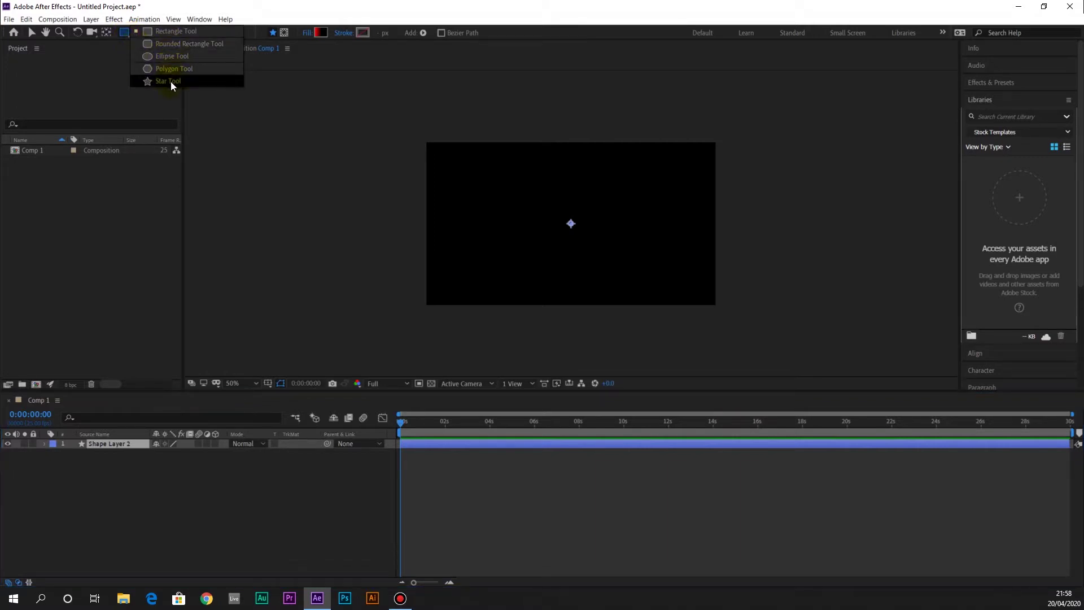
{"action": "left_click", "coordinate": [125, 35]}
{"action": "left_click_drag", "start_coordinate": [487, 194], "coordinate": [569, 228]}
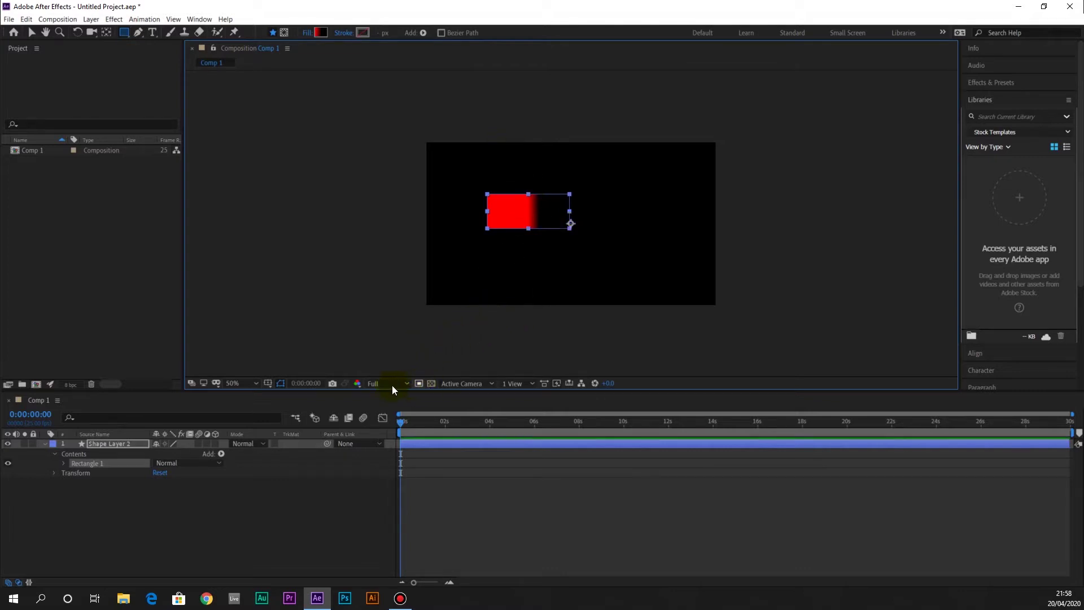
{"action": "key", "text": "slash"}
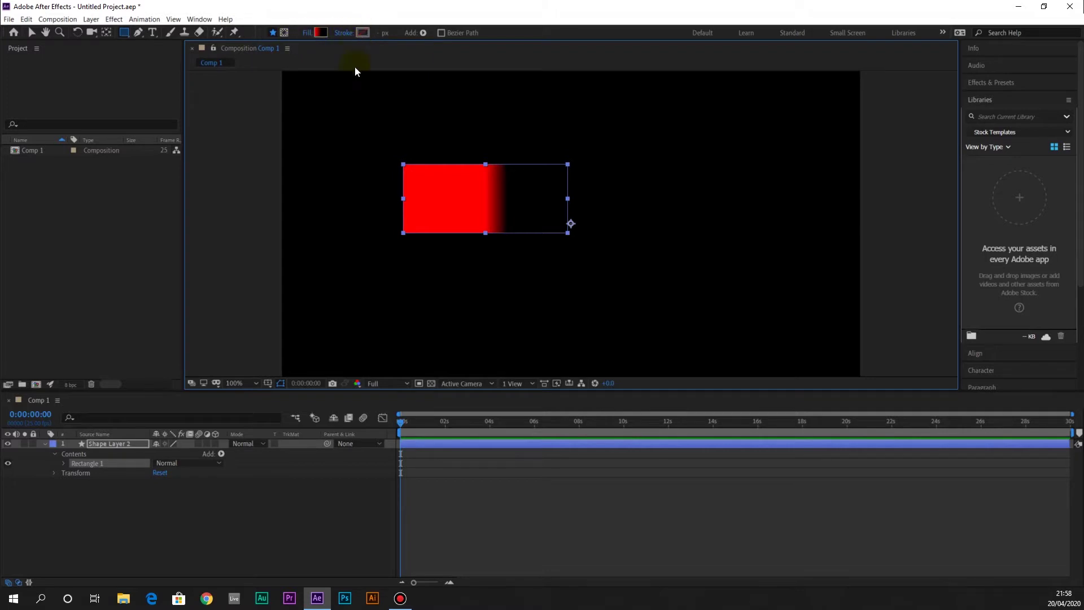
Try the None, Solid Color, Linear Gradient and Radial Gradient fill types on the rectangle, and apply Solid Color.
{"action": "left_click", "coordinate": [307, 34]}
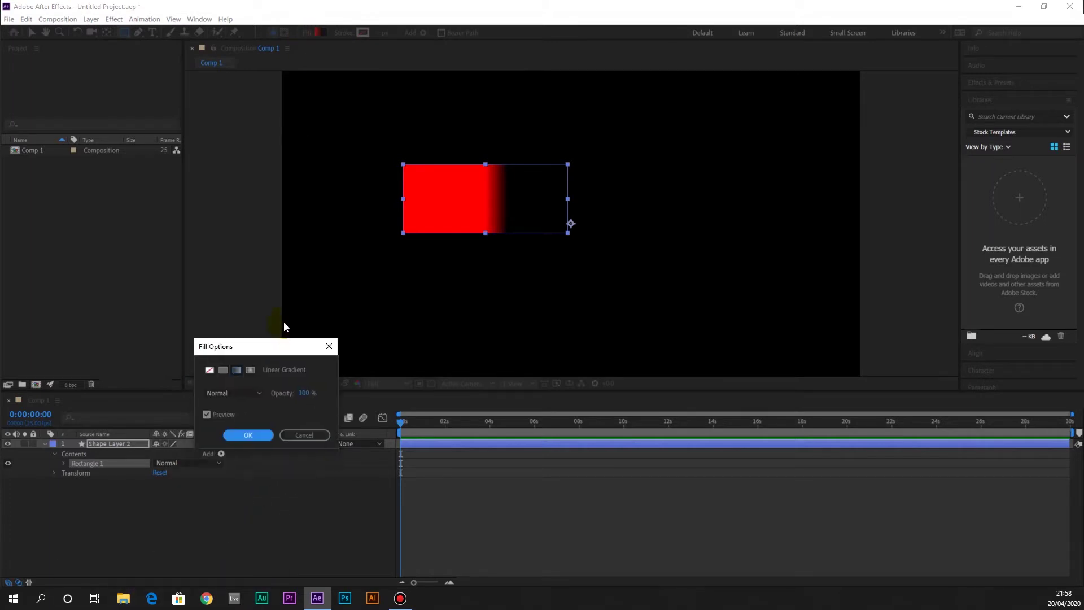
{"action": "left_click_drag", "start_coordinate": [283, 344], "coordinate": [305, 114]}
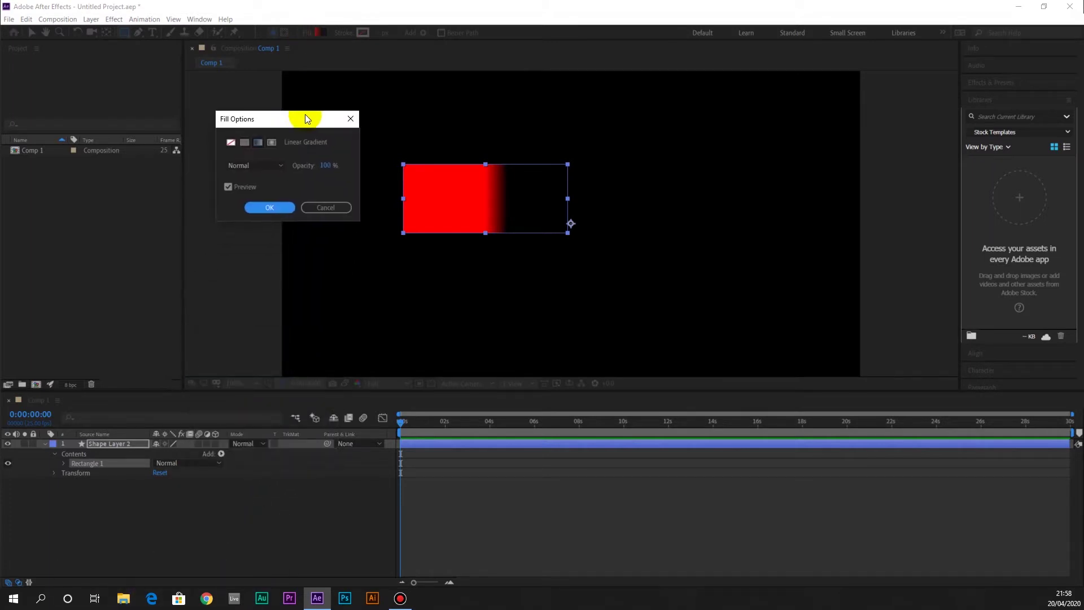
{"action": "left_click", "coordinate": [230, 140]}
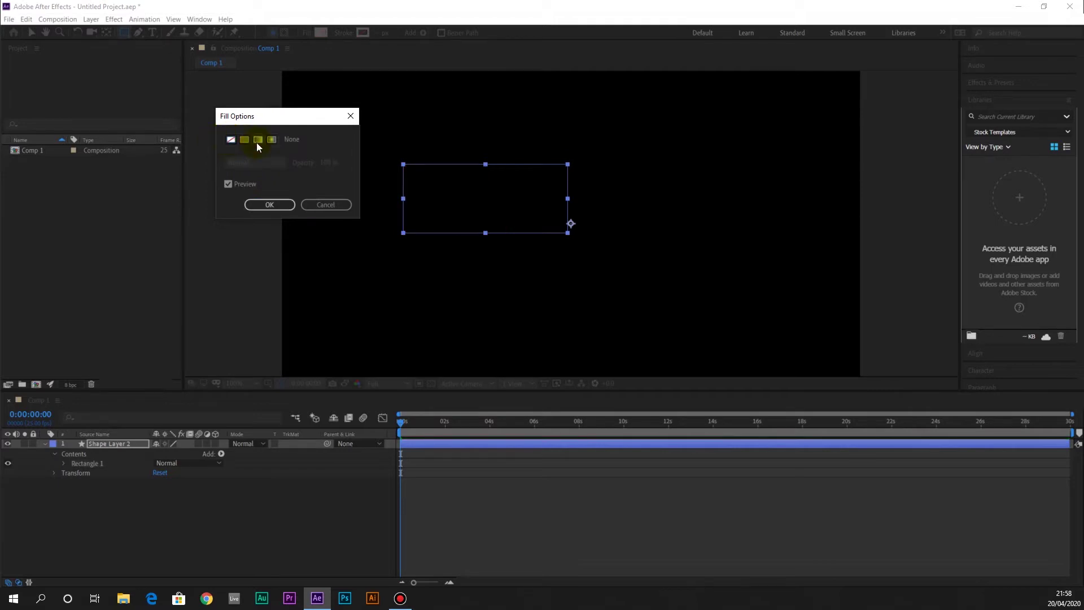
{"action": "left_click", "coordinate": [246, 141]}
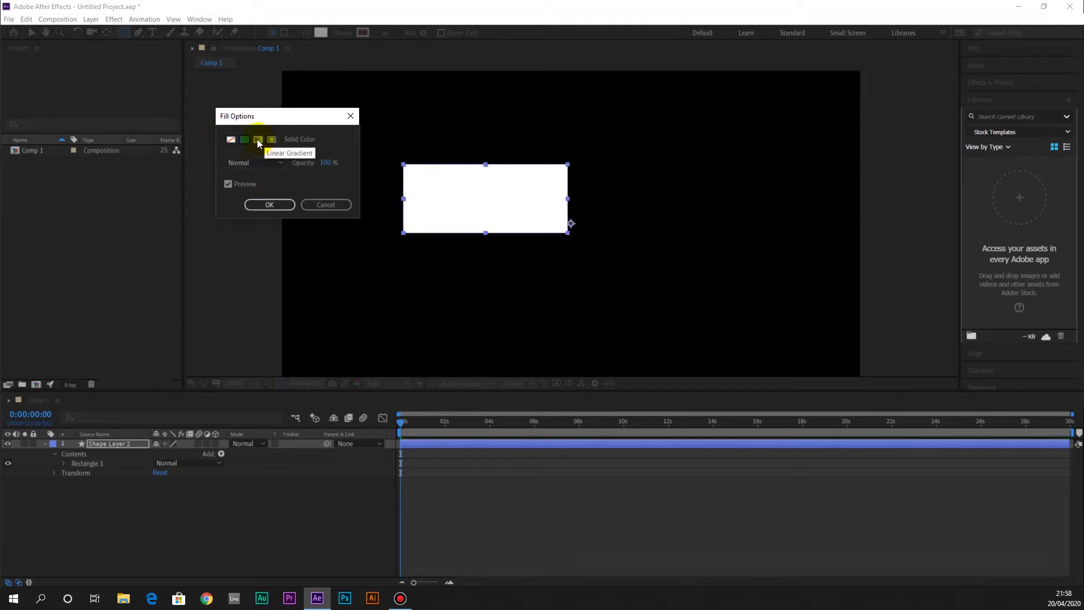
{"action": "left_click", "coordinate": [257, 141]}
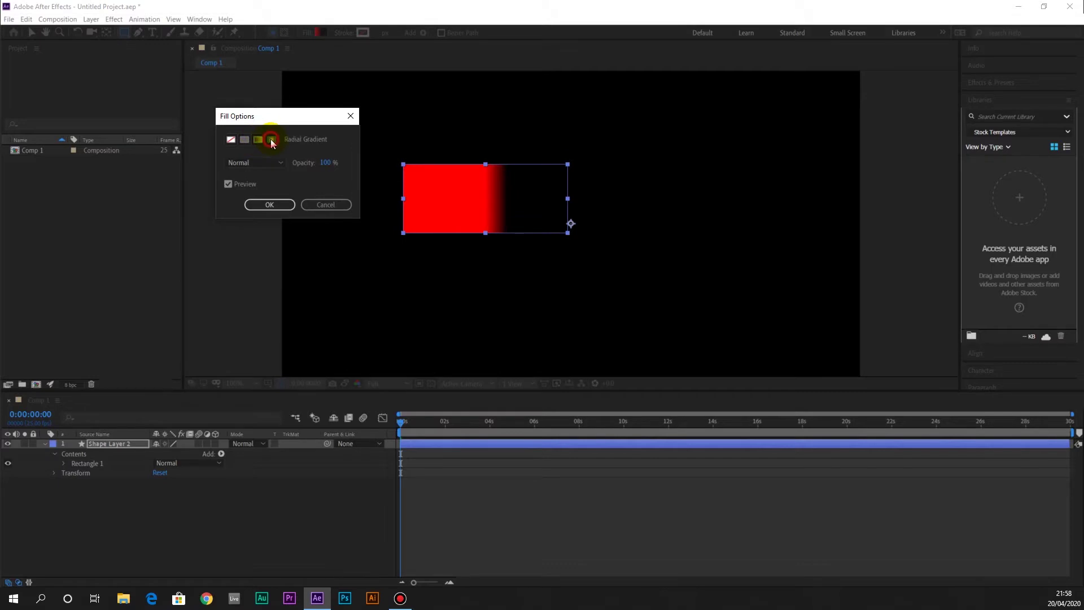
{"action": "left_click", "coordinate": [271, 139]}
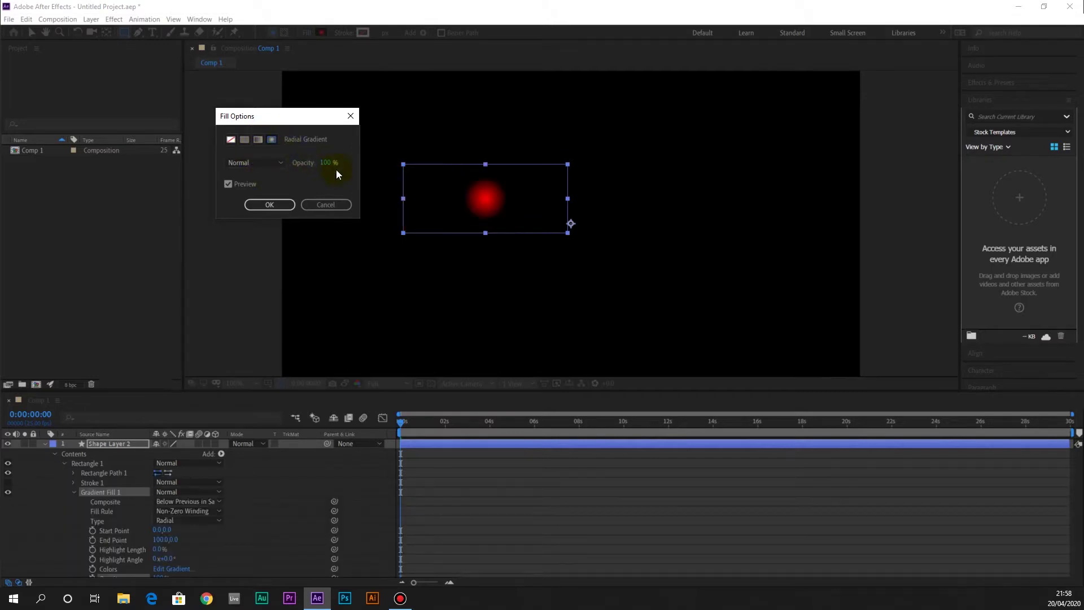
{"action": "left_click", "coordinate": [243, 140]}
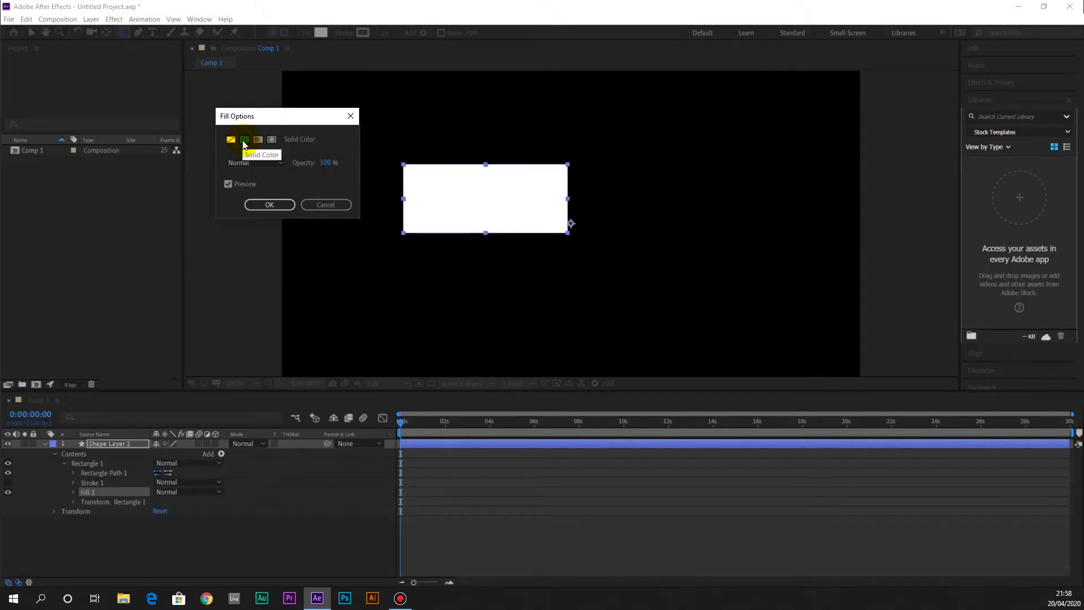
{"action": "left_click", "coordinate": [268, 205]}
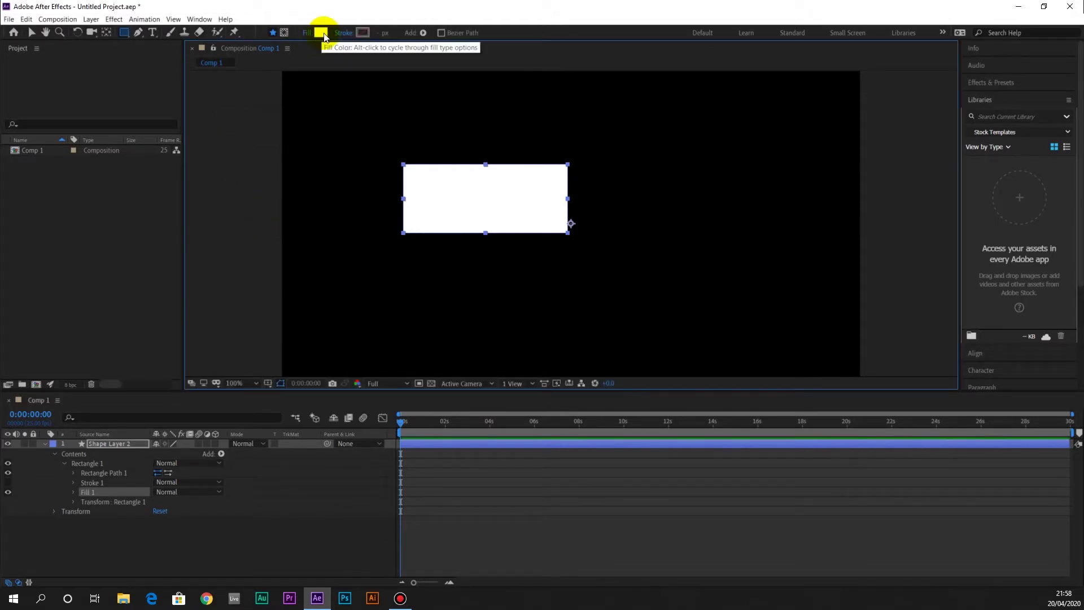
Set the rectangle's solid fill colour to pink D52885.
{"action": "left_click", "coordinate": [323, 36]}
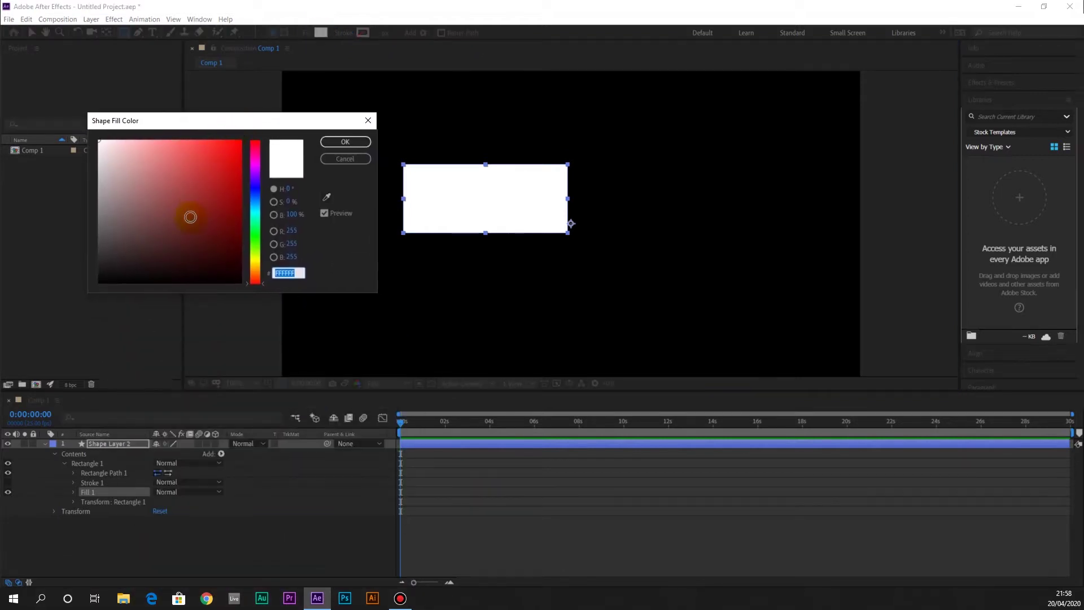
{"action": "left_click_drag", "start_coordinate": [254, 261], "coordinate": [209, 176]}
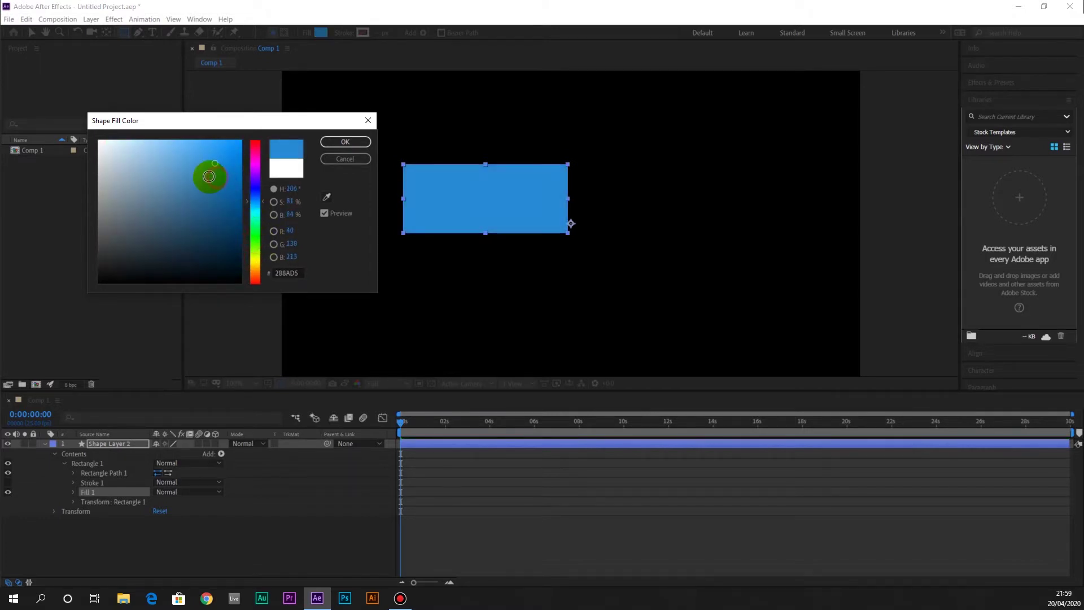
{"action": "left_click", "coordinate": [256, 153]}
{"action": "left_click", "coordinate": [345, 141]}
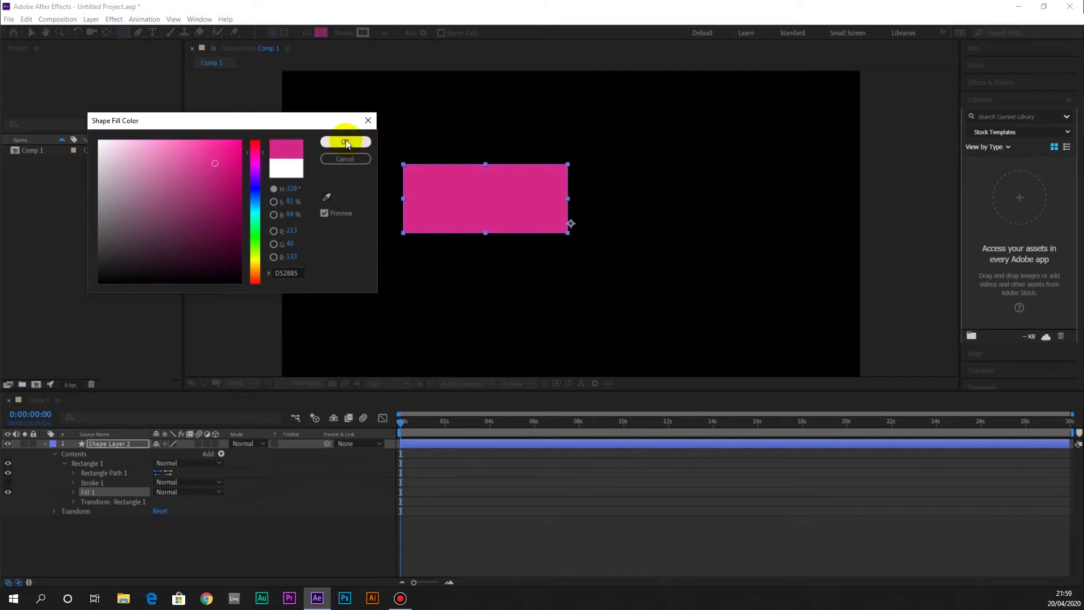
{"action": "left_click", "coordinate": [321, 32]}
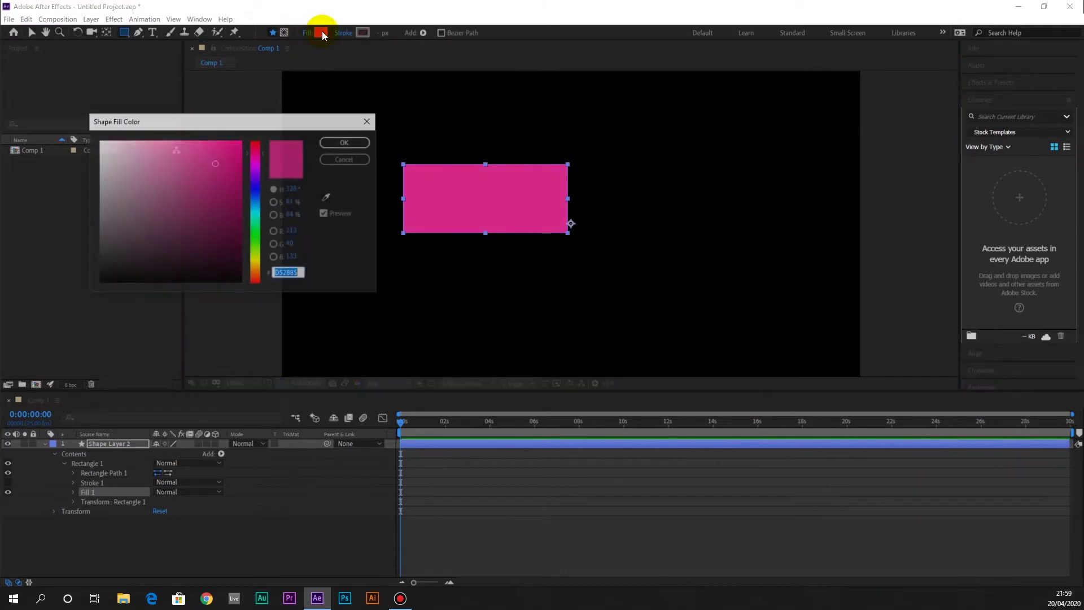
{"action": "left_click", "coordinate": [340, 159]}
Change the rectangle's fill type to Linear Gradient.
{"action": "left_click", "coordinate": [307, 33]}
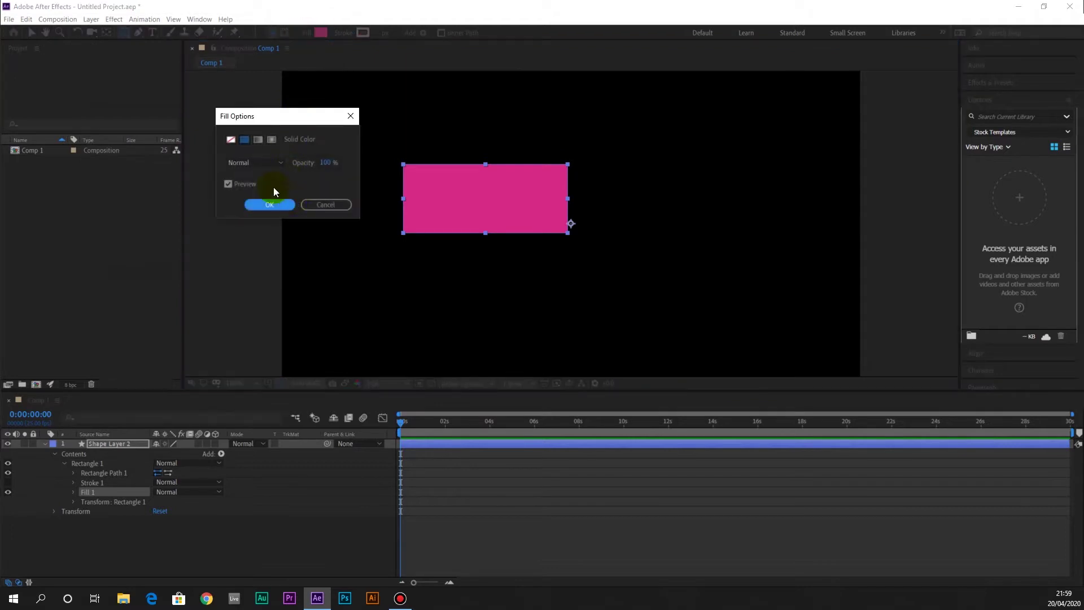
{"action": "left_click", "coordinate": [257, 139]}
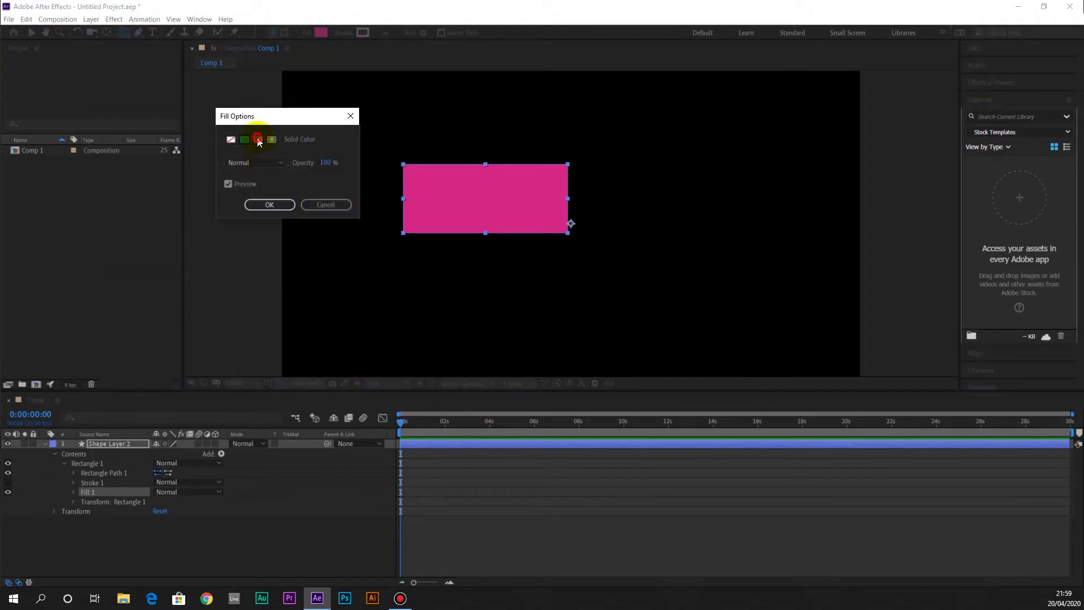
{"action": "left_click", "coordinate": [266, 205]}
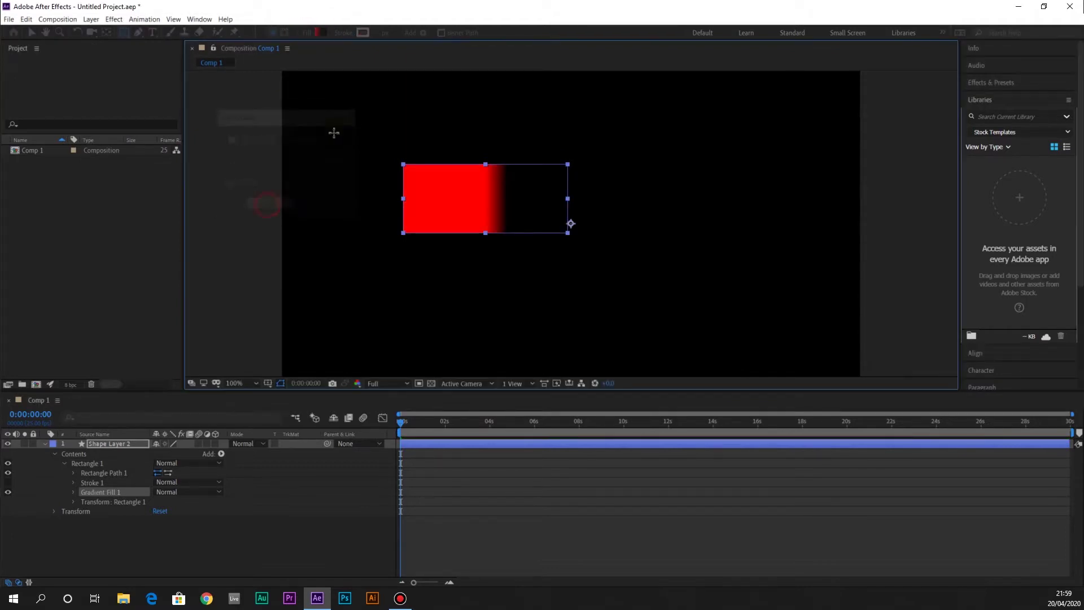
Edit the rectangle's gradient, moving its black colour stop to the far end of the ramp.
{"action": "left_click", "coordinate": [320, 31]}
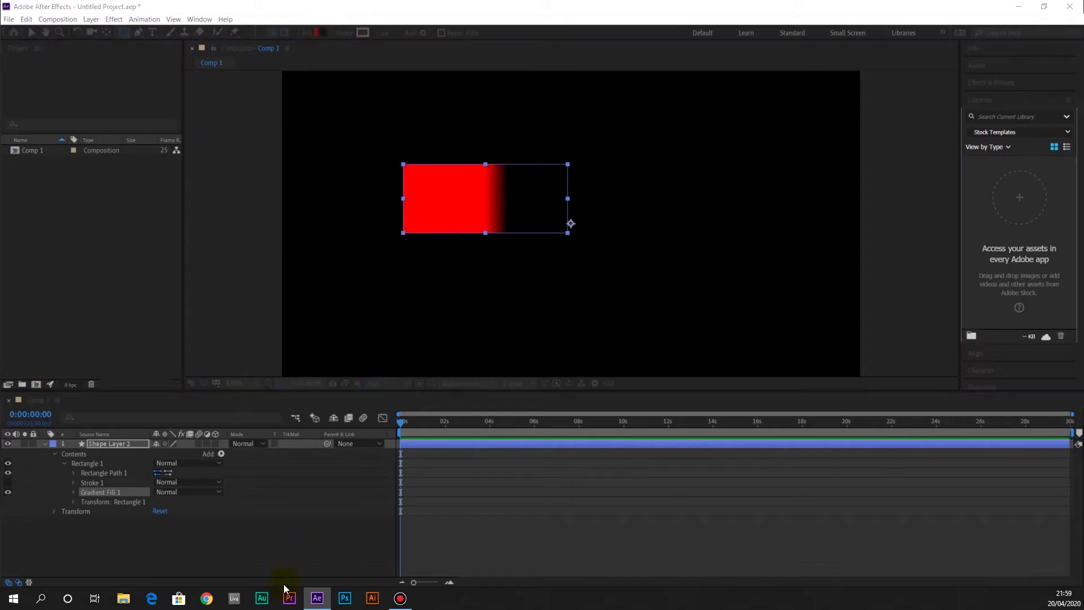
{"action": "left_click_drag", "start_coordinate": [238, 53], "coordinate": [283, 92]}
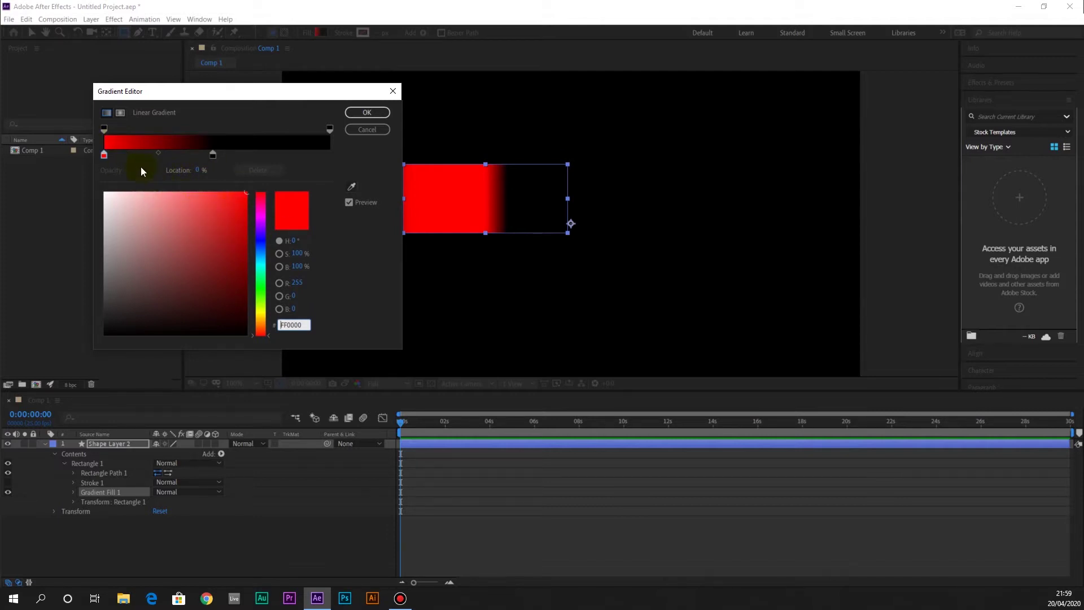
{"action": "left_click_drag", "start_coordinate": [214, 161], "coordinate": [274, 159]}
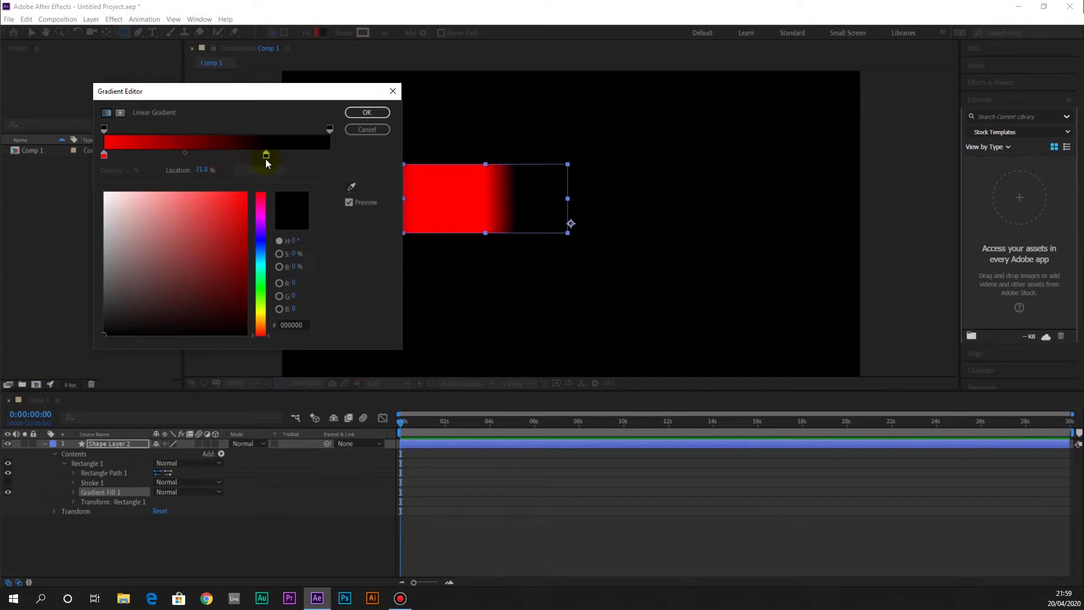
{"action": "left_click", "coordinate": [104, 154]}
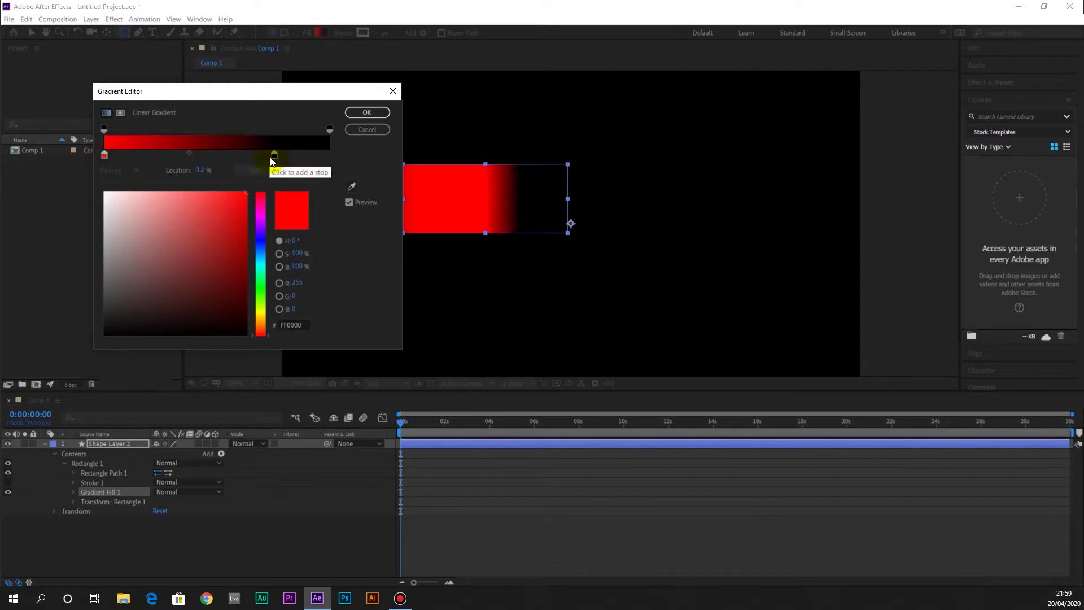
{"action": "left_click_drag", "start_coordinate": [104, 129], "coordinate": [219, 129]}
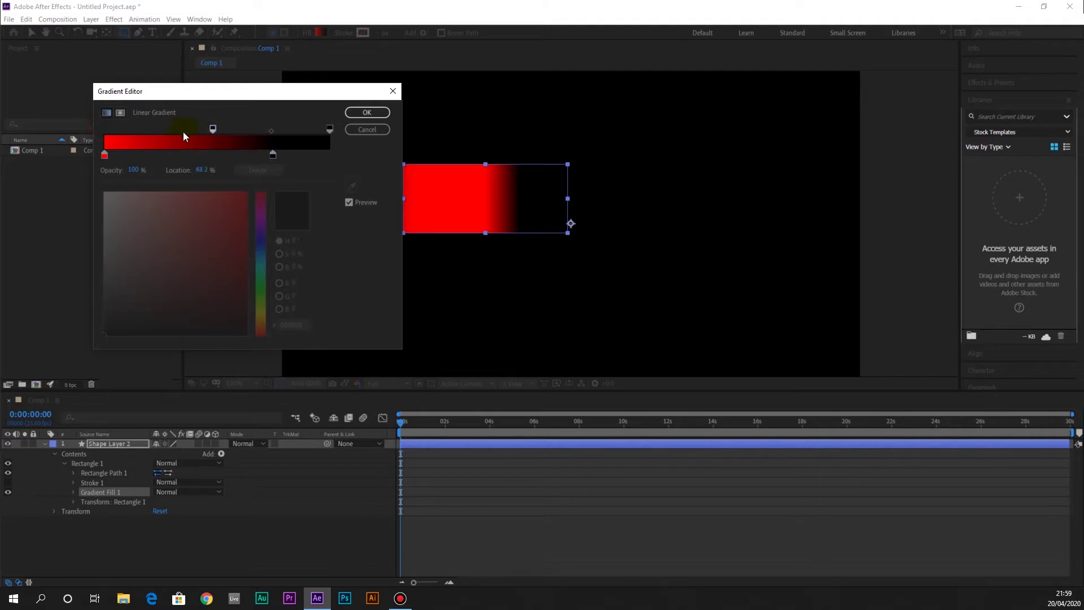
{"action": "left_click_drag", "start_coordinate": [274, 155], "coordinate": [322, 155]}
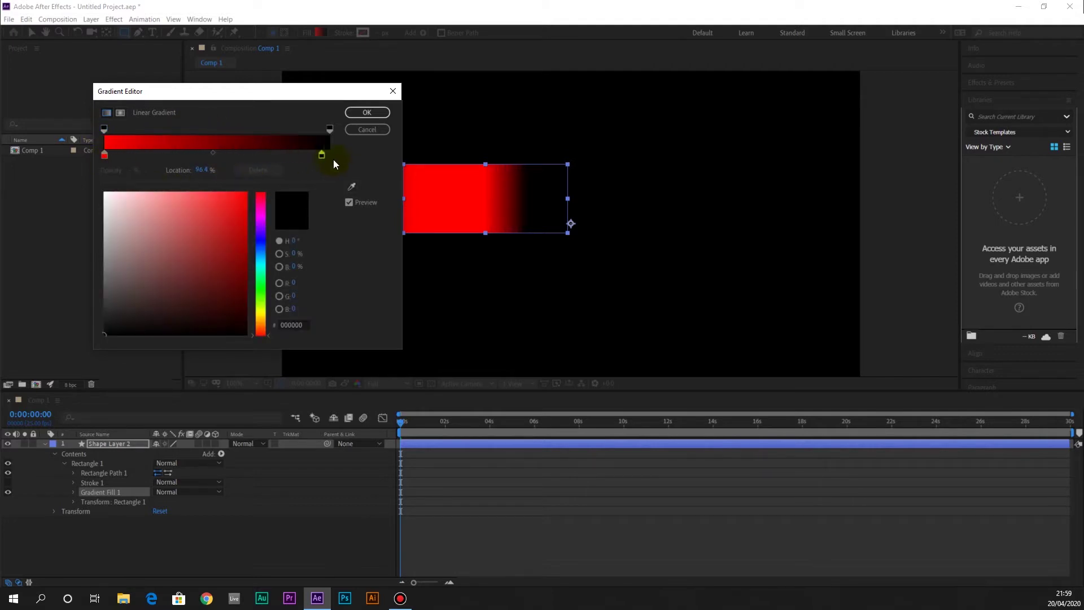
Recolour the gradient's starting stop to cyan 00D4FF and add a purple B500FF stop at about 36%.
{"action": "left_click", "coordinate": [104, 155]}
{"action": "mouse_move", "coordinate": [260, 265]}
{"action": "left_mouse_down"}
{"action": "mouse_move", "coordinate": [262, 238]}
{"action": "mouse_move", "coordinate": [261, 259]}
{"action": "left_mouse_up"}
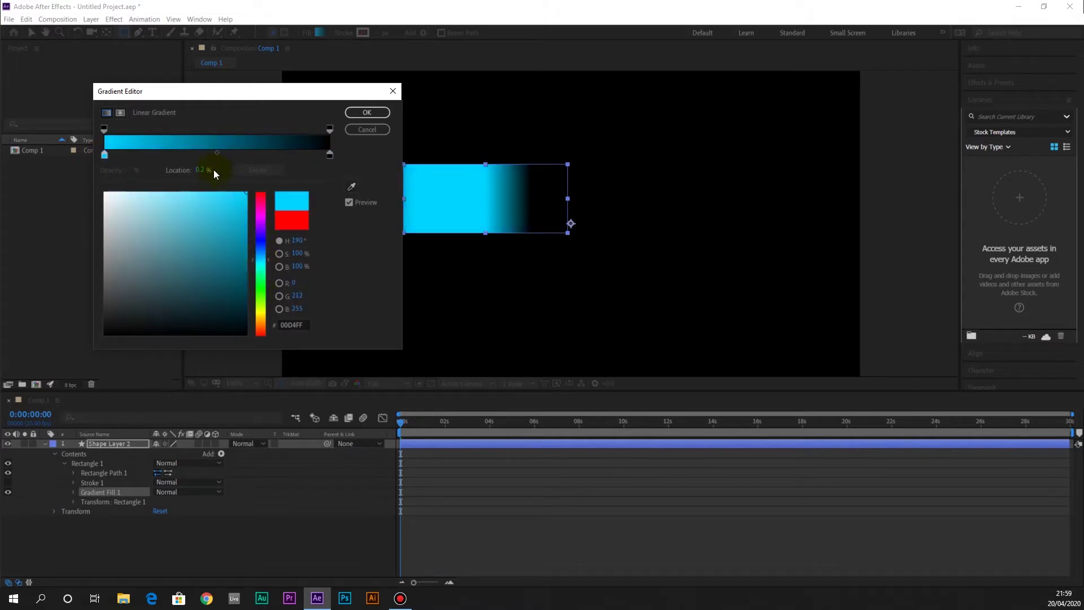
{"action": "left_click", "coordinate": [185, 153]}
{"action": "left_click_drag", "start_coordinate": [257, 258], "coordinate": [260, 222]}
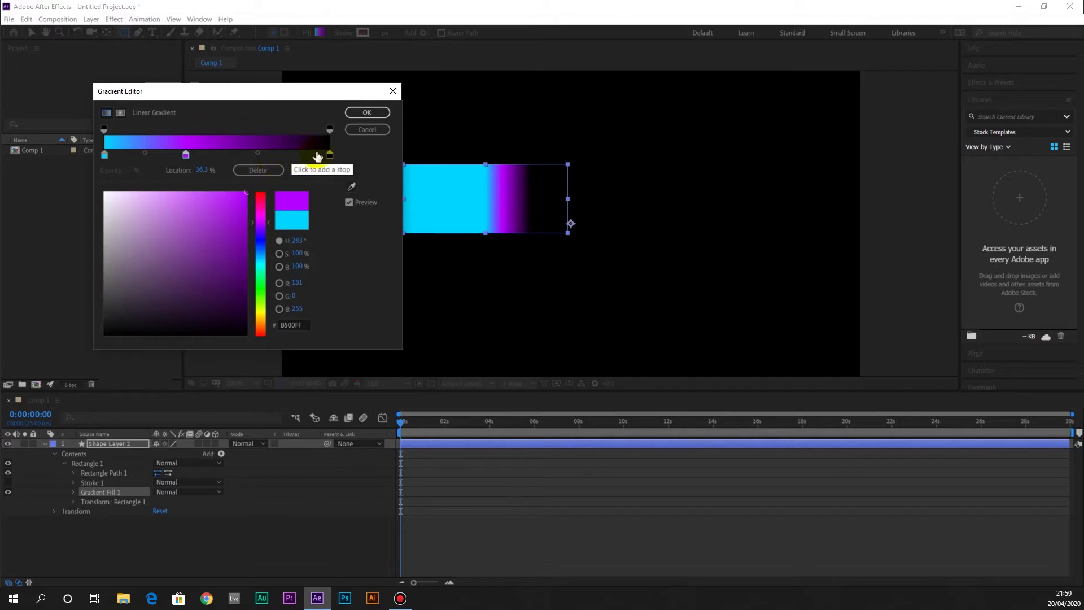
Recolour the gradient's black end stop to red FF0000 and place it at 100%.
{"action": "left_click_drag", "start_coordinate": [330, 154], "coordinate": [299, 154]}
{"action": "left_click", "coordinate": [263, 201]}
{"action": "left_click_drag", "start_coordinate": [228, 205], "coordinate": [246, 193]}
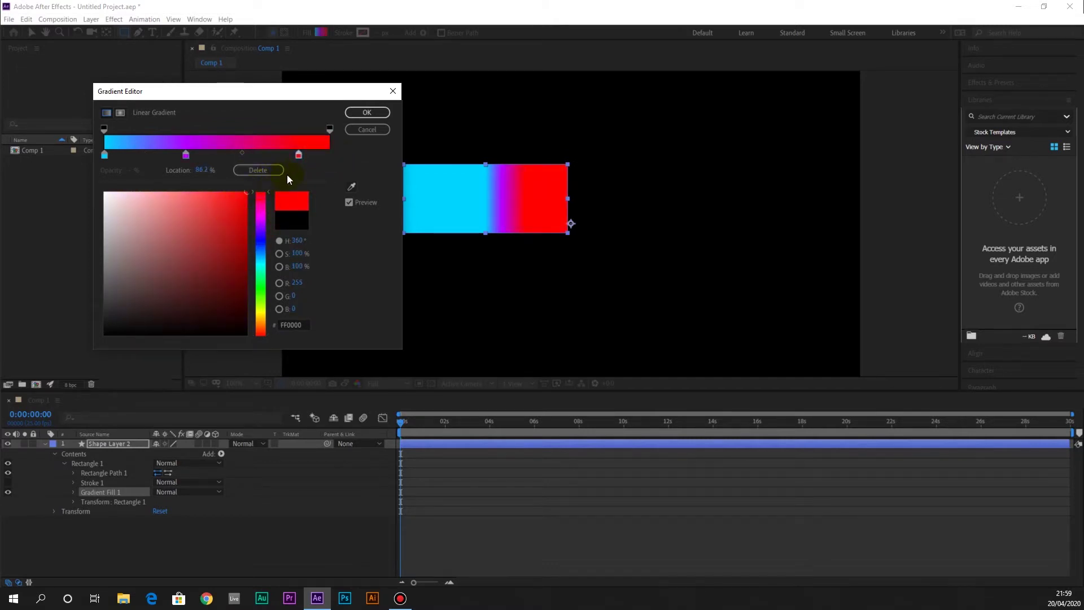
{"action": "mouse_move", "coordinate": [300, 155]}
{"action": "left_mouse_down"}
{"action": "mouse_move", "coordinate": [267, 154]}
{"action": "mouse_move", "coordinate": [333, 157]}
{"action": "left_mouse_up"}
Add an extra colour stop between the purple and red stops, and delete it.
{"action": "left_click", "coordinate": [254, 154]}
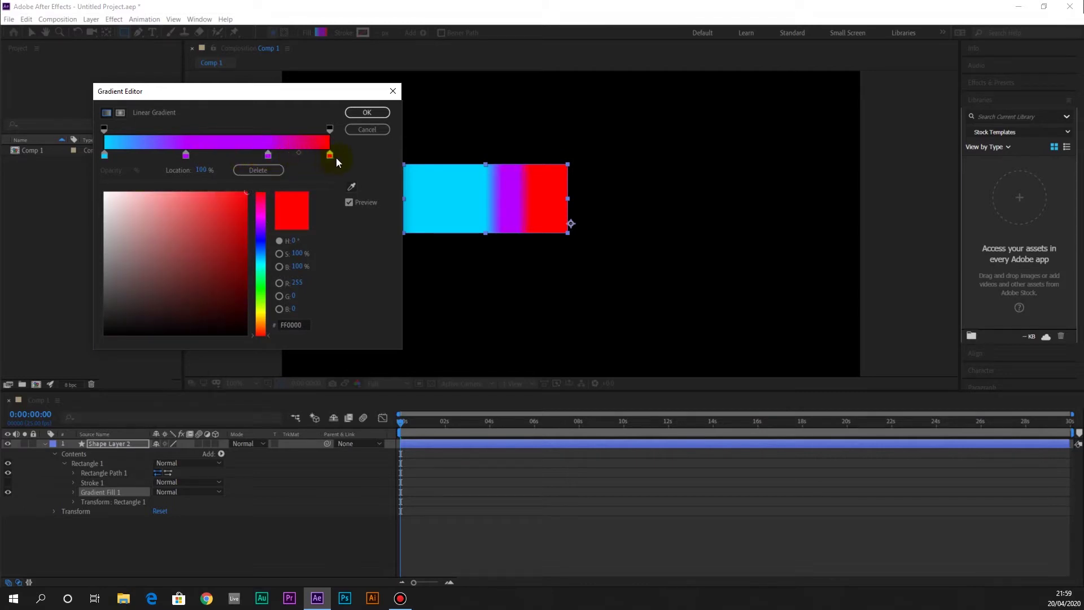
{"action": "left_click", "coordinate": [268, 154]}
{"action": "left_click", "coordinate": [267, 156]}
{"action": "left_click", "coordinate": [258, 170]}
Move the purple colour stop closer to the cyan one and apply the gradient to the rectangle.
{"action": "mouse_move", "coordinate": [186, 154]}
{"action": "left_mouse_down"}
{"action": "mouse_move", "coordinate": [218, 154]}
{"action": "mouse_move", "coordinate": [165, 154]}
{"action": "left_mouse_up"}
{"action": "left_click", "coordinate": [370, 113]}
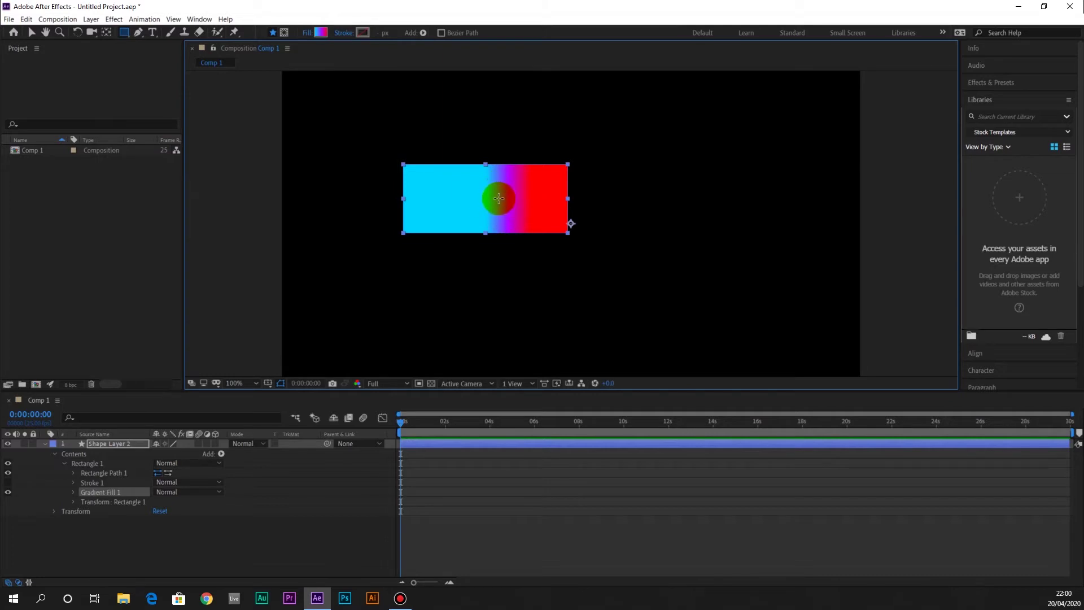
Reposition the gradient's start and end points so the colours run vertically from cyan at the rectangle's upper edge to red at its lower edge.
{"action": "left_click", "coordinate": [31, 38]}
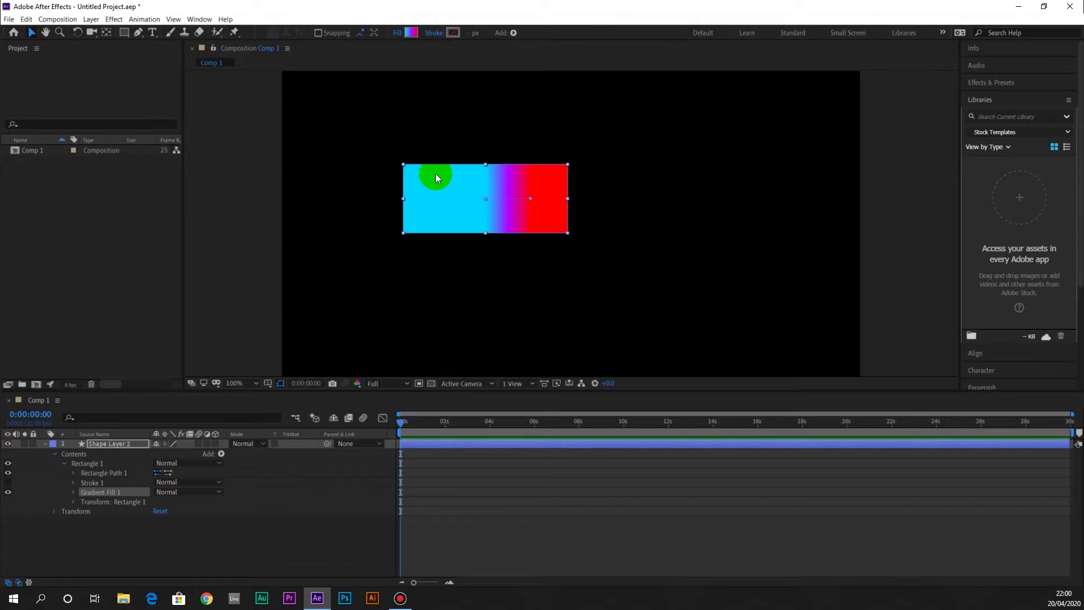
{"action": "double_click", "coordinate": [452, 180]}
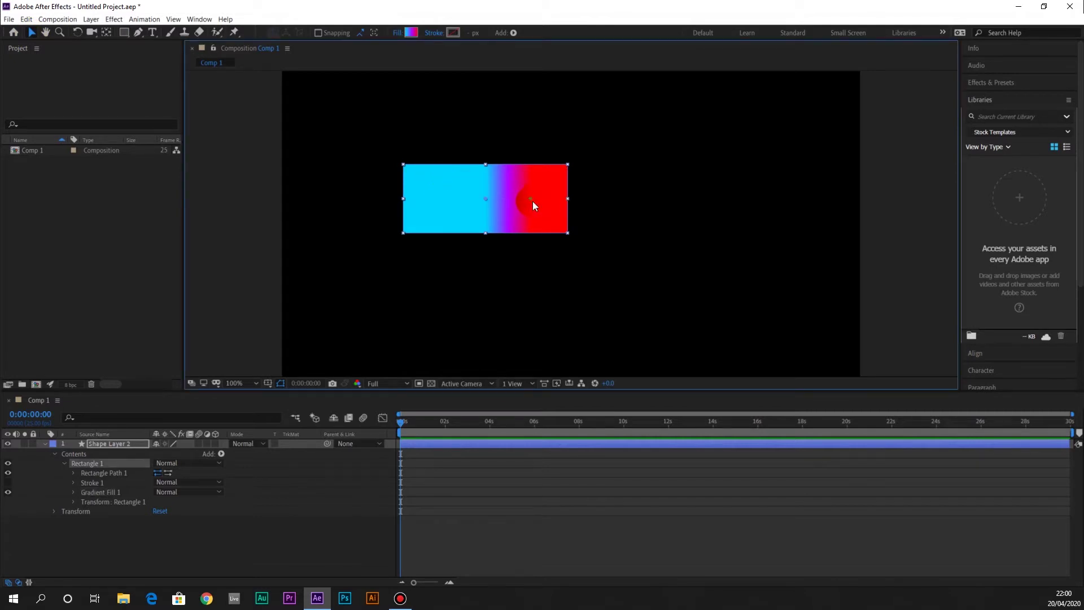
{"action": "left_click_drag", "start_coordinate": [530, 198], "coordinate": [479, 218]}
{"action": "key", "text": "period"}
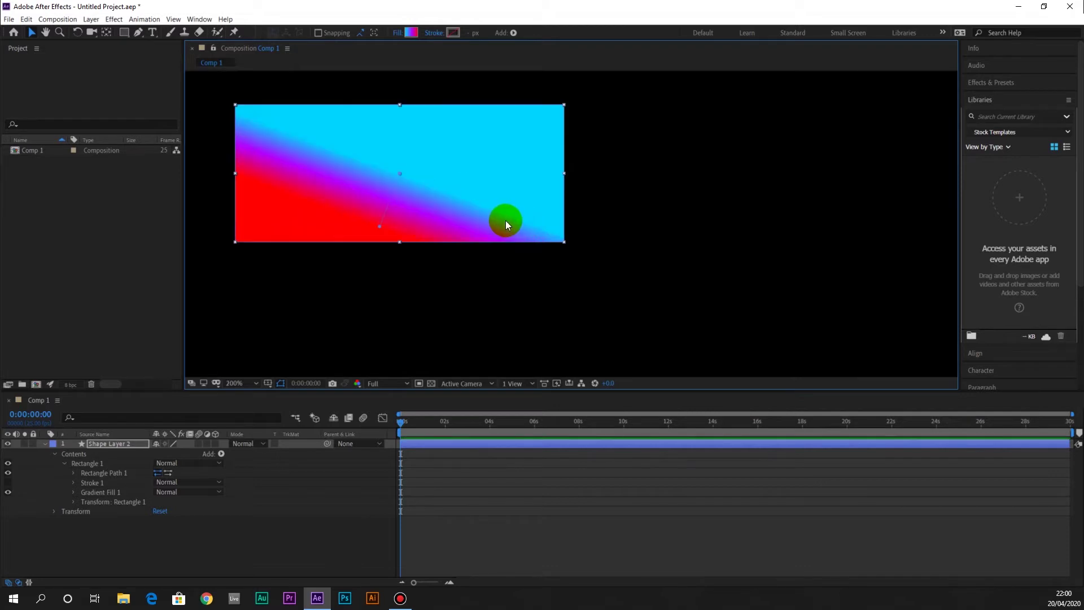
{"action": "left_click_drag", "start_coordinate": [388, 229], "coordinate": [424, 106]}
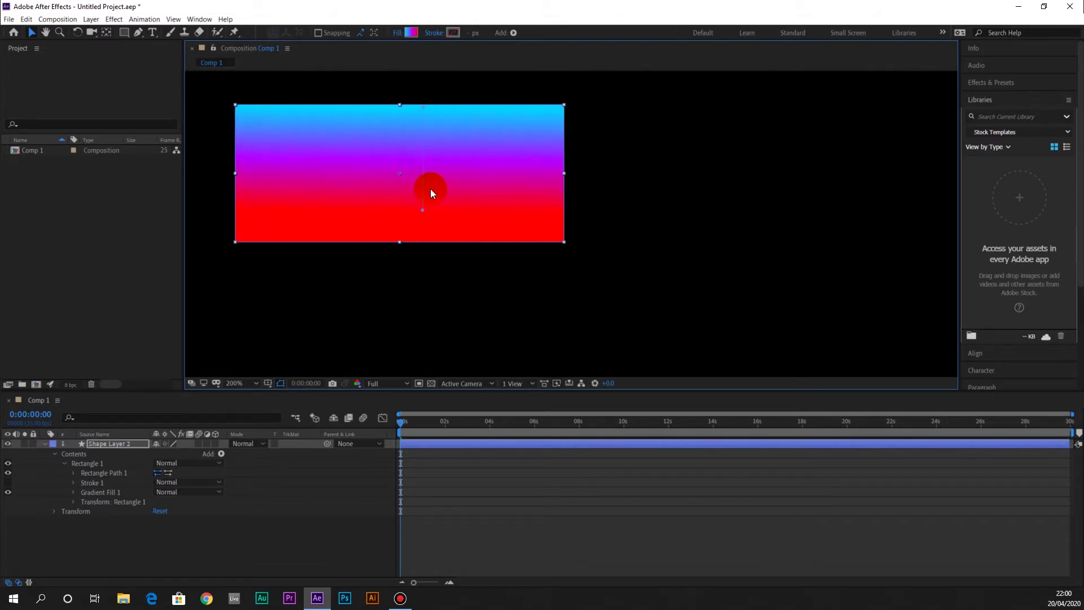
{"action": "left_click_drag", "start_coordinate": [424, 222], "coordinate": [425, 238]}
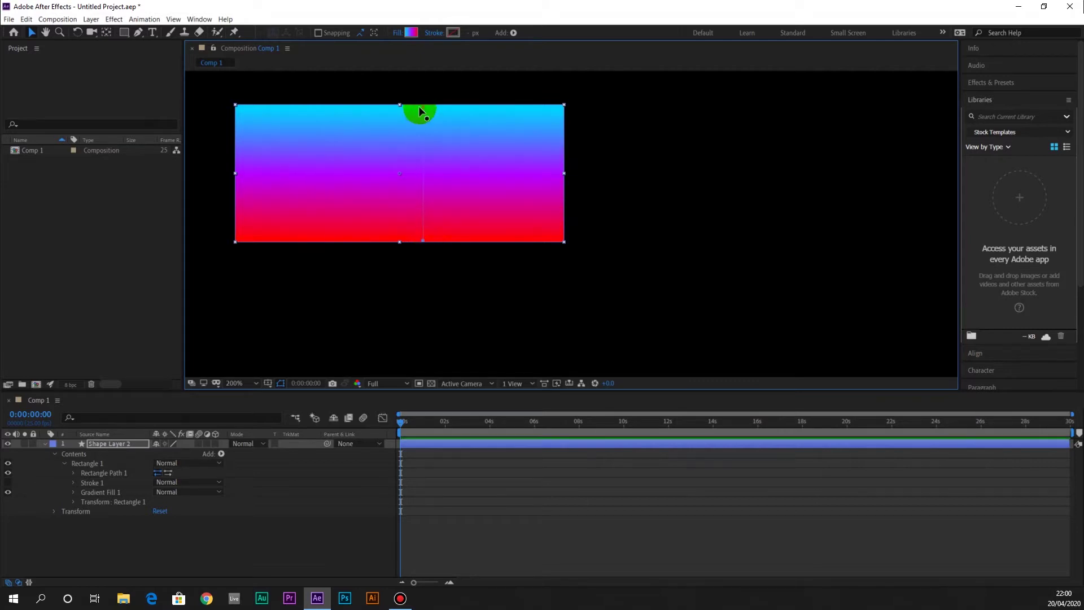
{"action": "mouse_move", "coordinate": [423, 109]}
{"action": "left_mouse_down"}
{"action": "mouse_move", "coordinate": [459, 125]}
{"action": "mouse_move", "coordinate": [510, 184]}
{"action": "mouse_move", "coordinate": [353, 152]}
{"action": "mouse_move", "coordinate": [409, 109]}
{"action": "left_mouse_up"}
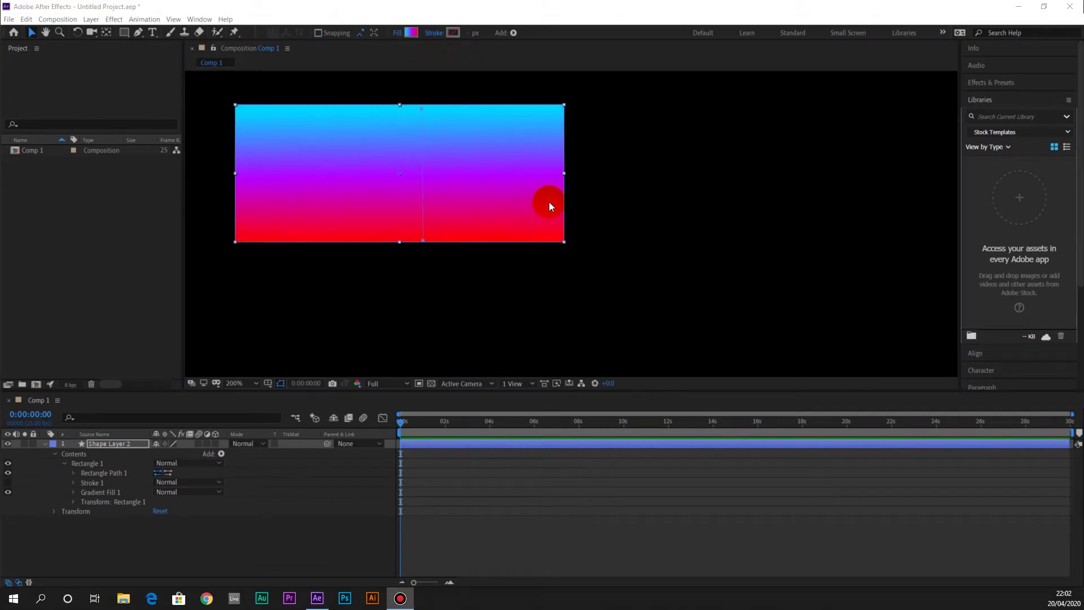
Give the rectangle a solid colour stroke after trying the linear and radial gradient types, and set its width to 8 px.
{"action": "left_click", "coordinate": [436, 33]}
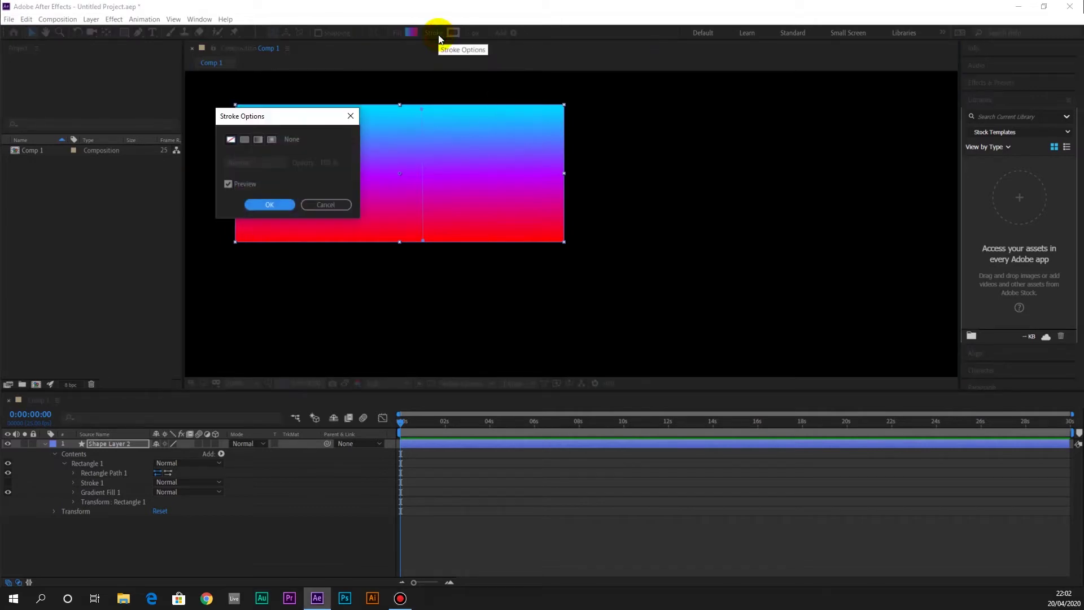
{"action": "left_click_drag", "start_coordinate": [282, 120], "coordinate": [319, 132]}
{"action": "left_click", "coordinate": [281, 152]}
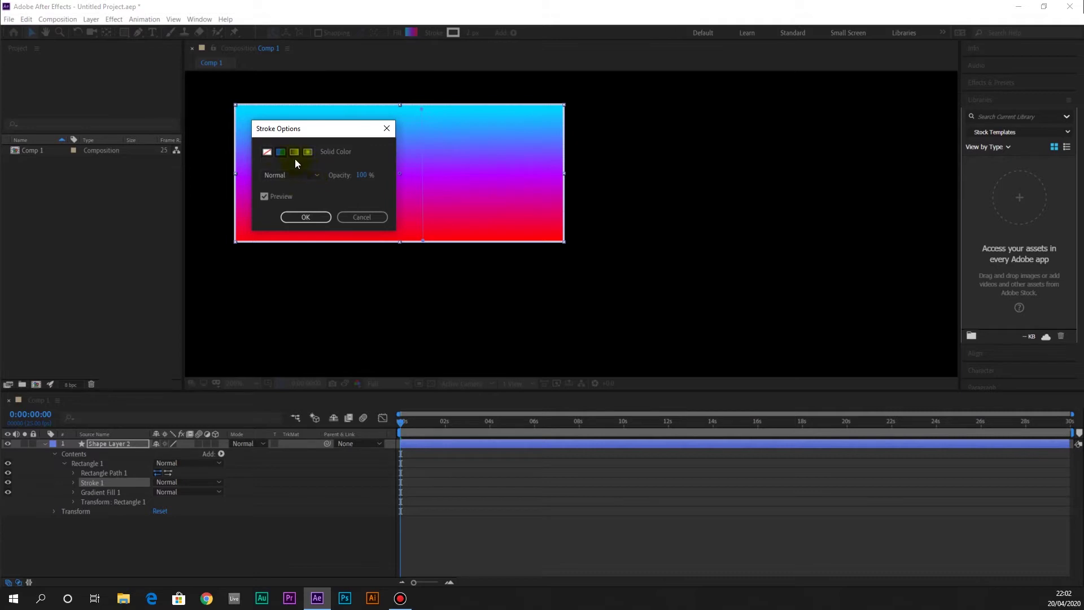
{"action": "left_click", "coordinate": [295, 152]}
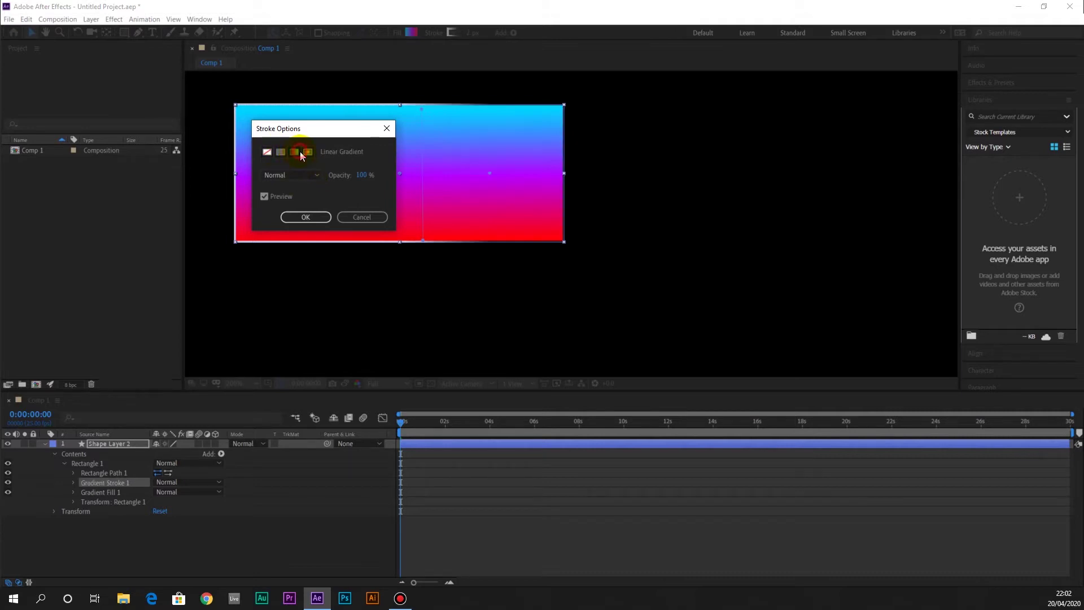
{"action": "left_click", "coordinate": [309, 152]}
{"action": "left_click", "coordinate": [280, 154]}
{"action": "left_click", "coordinate": [302, 217]}
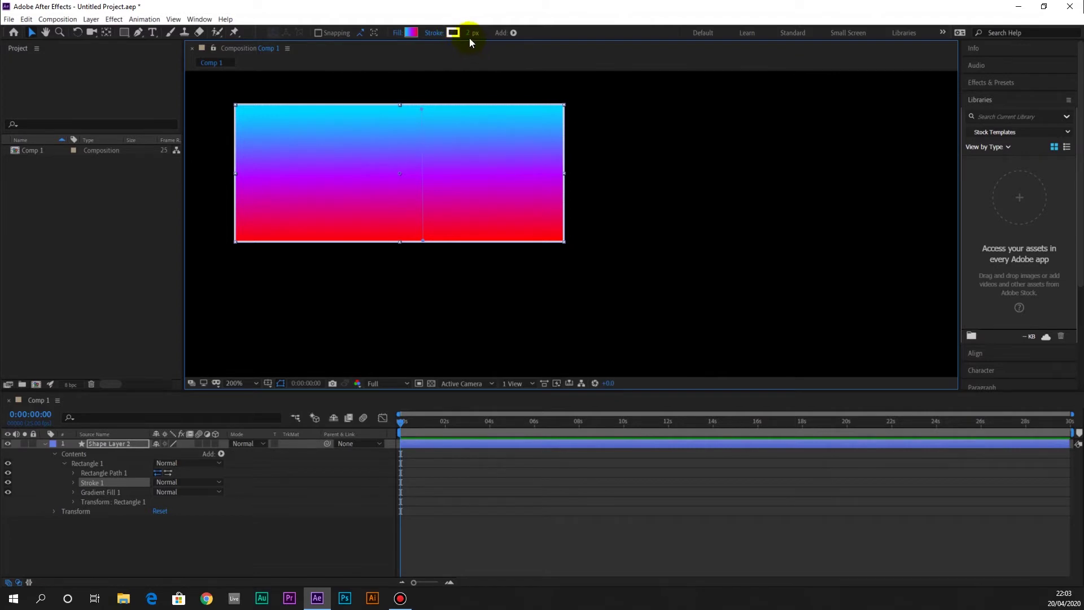
{"action": "left_click_drag", "start_coordinate": [479, 35], "coordinate": [478, 35]}
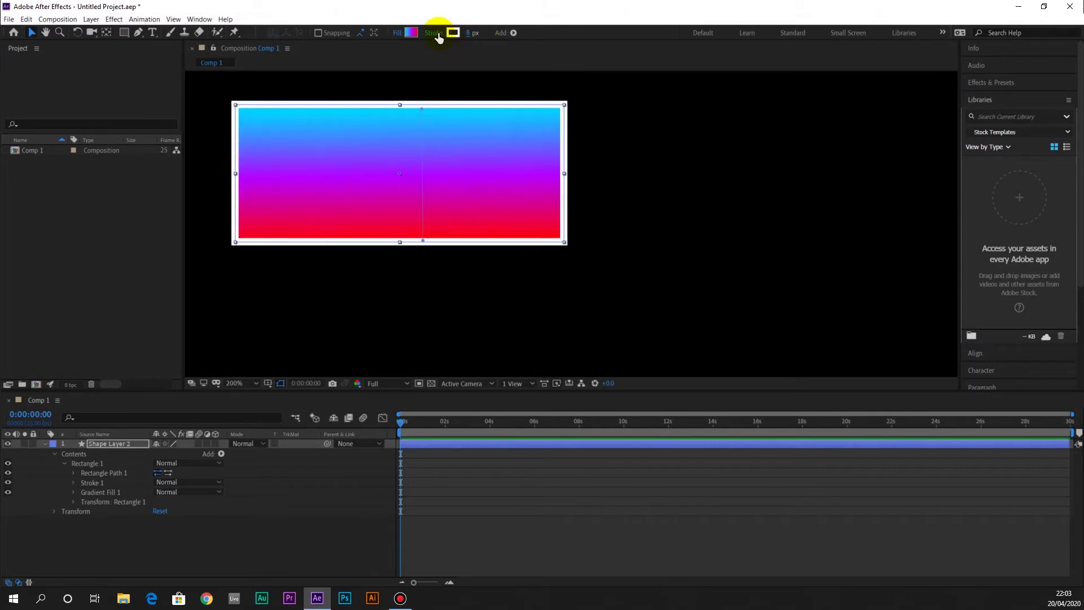
Try a purple stroke colour and change the rectangle's stroke to green 28B416.
{"action": "left_click", "coordinate": [452, 32]}
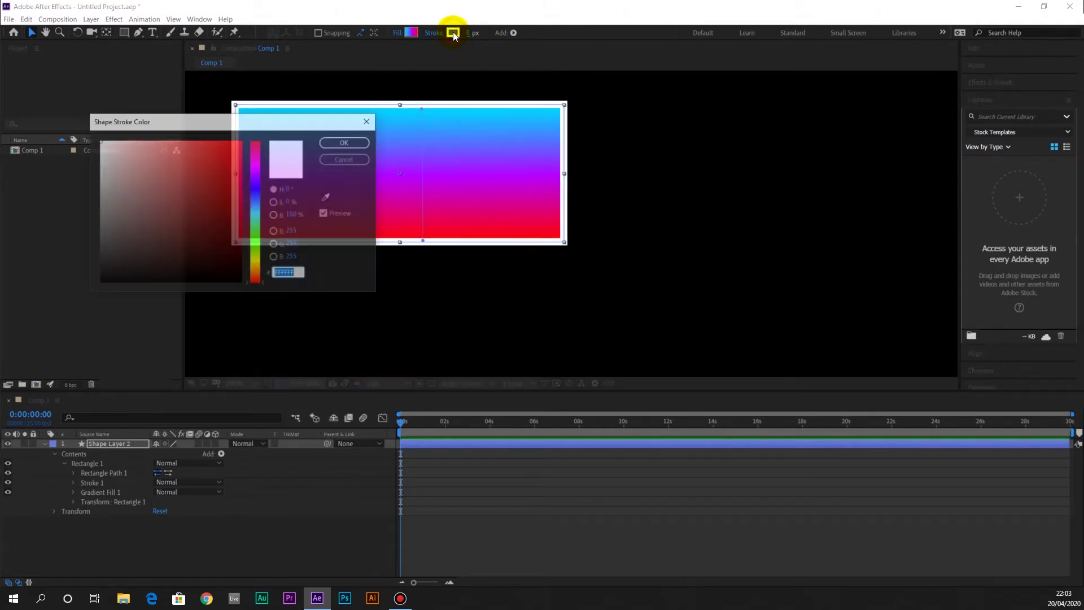
{"action": "left_click", "coordinate": [255, 178]}
{"action": "left_click_drag", "start_coordinate": [224, 197], "coordinate": [229, 184]}
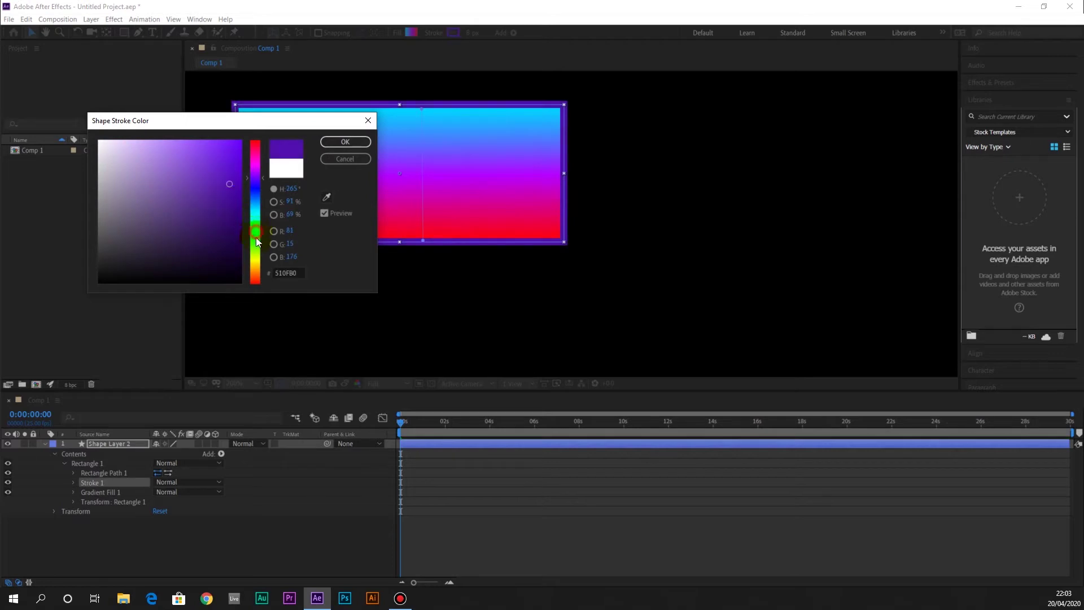
{"action": "left_click", "coordinate": [256, 237]}
{"action": "mouse_move", "coordinate": [232, 237]}
{"action": "left_mouse_down"}
{"action": "mouse_move", "coordinate": [223, 172]}
{"action": "mouse_move", "coordinate": [230, 198]}
{"action": "mouse_move", "coordinate": [235, 158]}
{"action": "mouse_move", "coordinate": [224, 182]}
{"action": "left_mouse_up"}
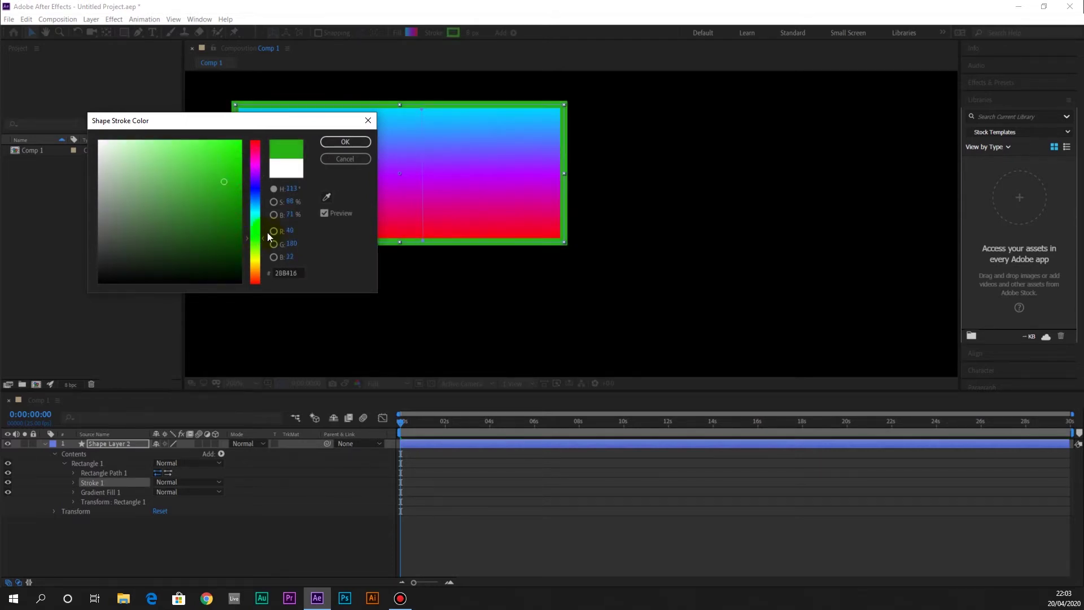
{"action": "left_click", "coordinate": [335, 142]}
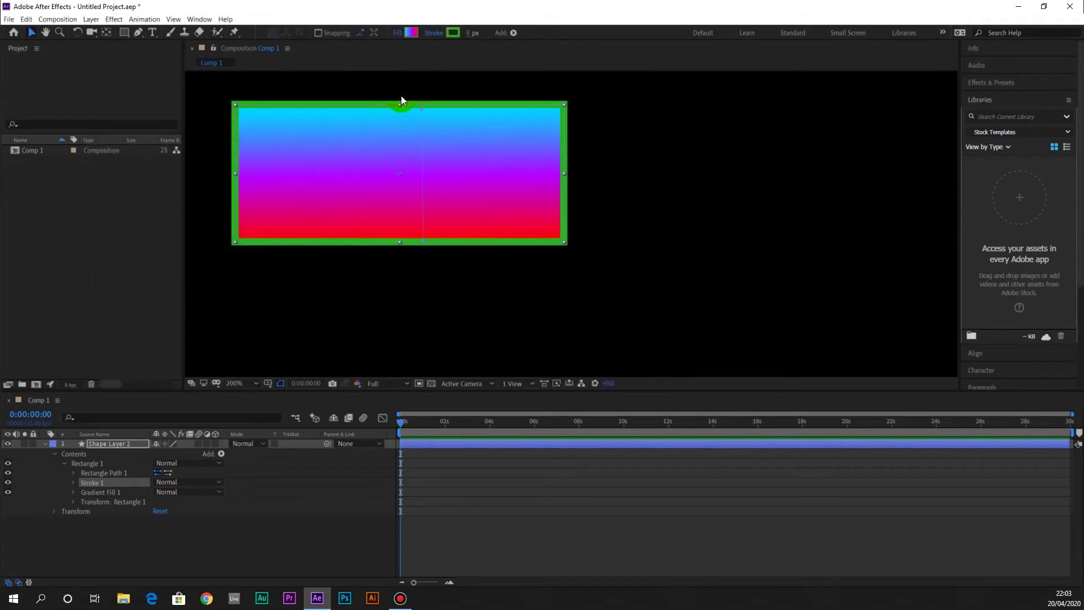
Select the whole shape layer with the Selection tool and scale the rectangle by its lower and side edge handles.
{"action": "left_click", "coordinate": [552, 241]}
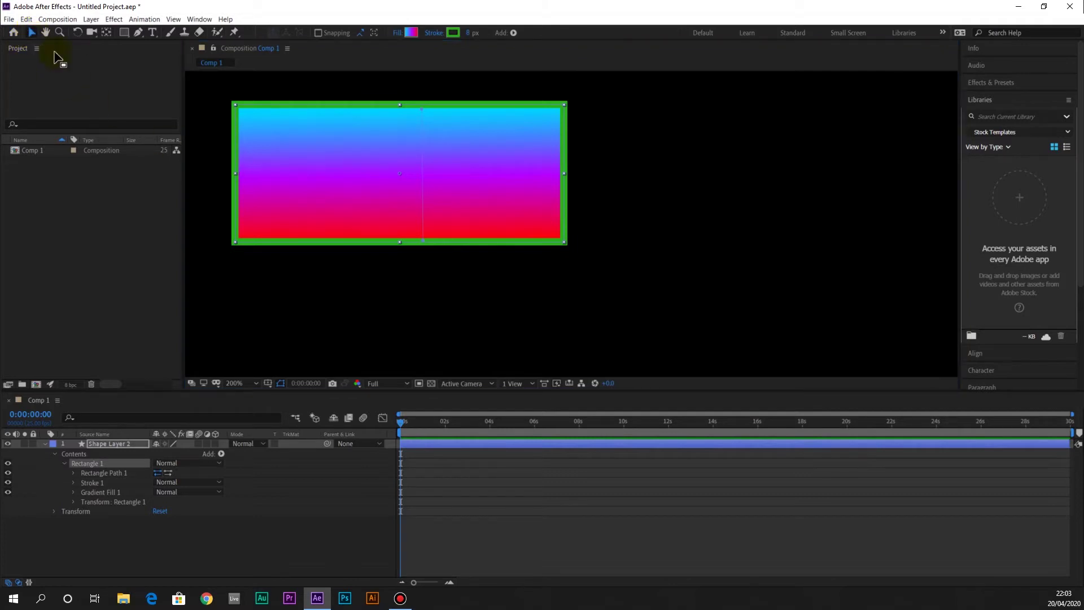
{"action": "left_click", "coordinate": [31, 32]}
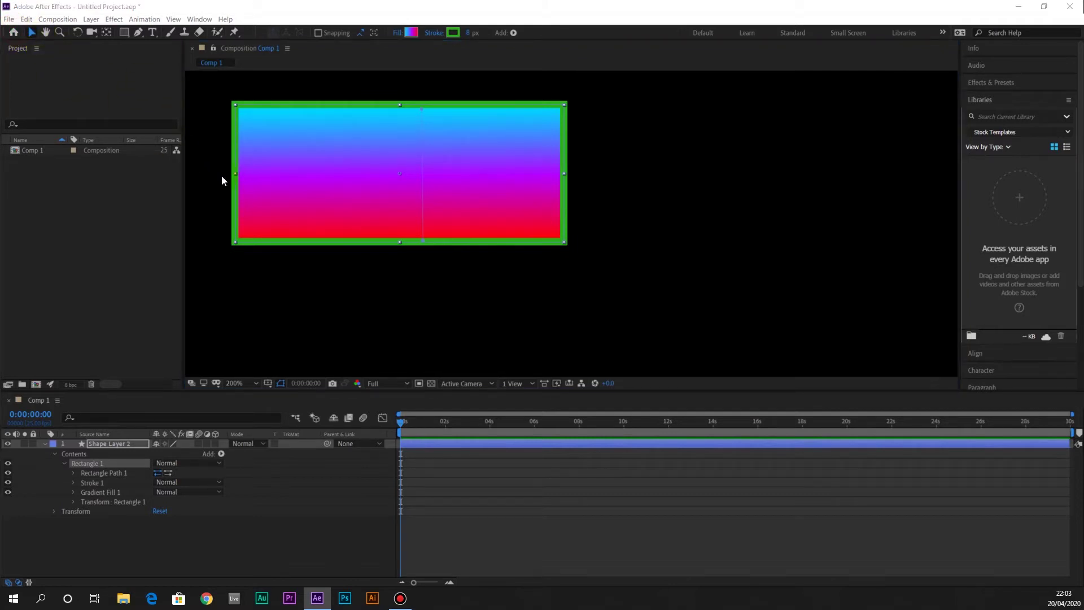
{"action": "left_click", "coordinate": [235, 207]}
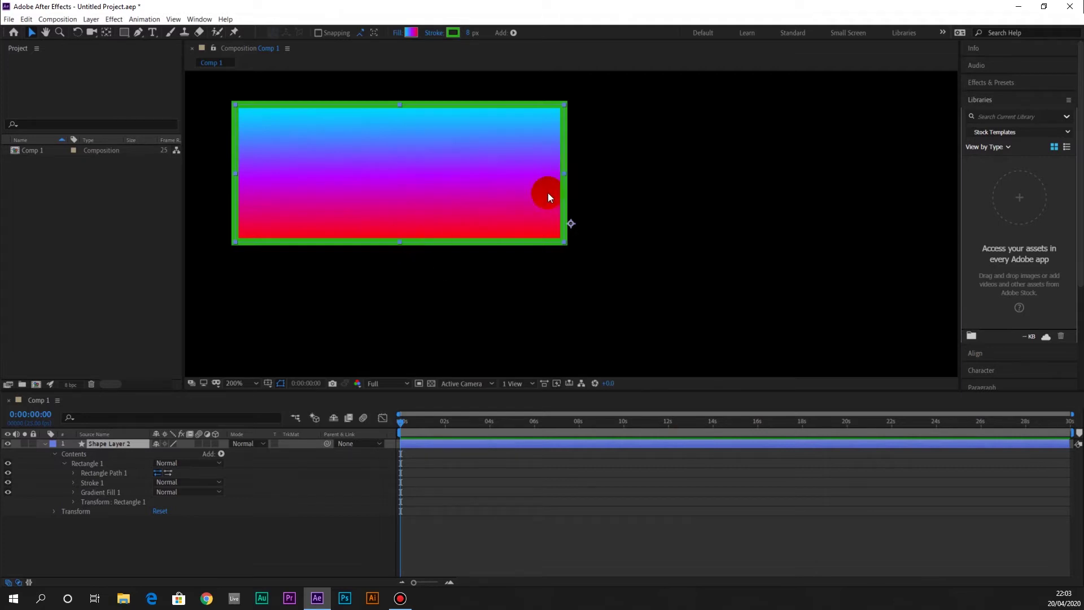
{"action": "mouse_move", "coordinate": [405, 248]}
{"action": "left_mouse_down"}
{"action": "mouse_move", "coordinate": [402, 280]}
{"action": "mouse_move", "coordinate": [399, 216]}
{"action": "mouse_move", "coordinate": [400, 230]}
{"action": "left_mouse_up"}
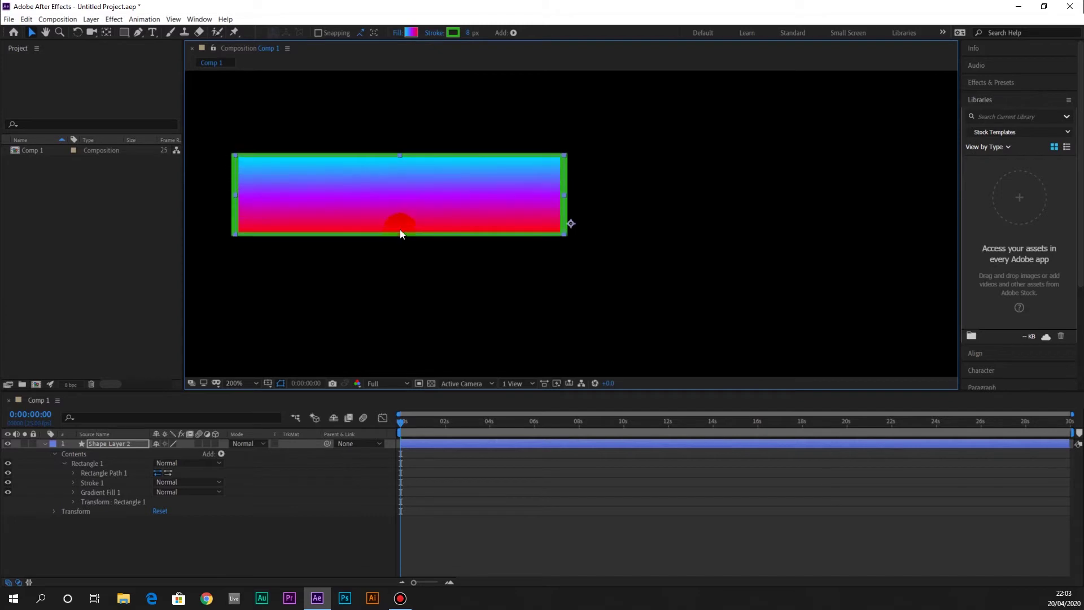
{"action": "mouse_move", "coordinate": [570, 196]}
{"action": "left_mouse_down"}
{"action": "mouse_move", "coordinate": [588, 202]}
{"action": "mouse_move", "coordinate": [547, 200]}
{"action": "mouse_move", "coordinate": [573, 198]}
{"action": "mouse_move", "coordinate": [566, 208]}
{"action": "left_mouse_up"}
Move the rectangle around the composition and rescale it by its edge and corner handles, leaving it near the centre.
{"action": "left_click_drag", "start_coordinate": [428, 183], "coordinate": [609, 169]}
{"action": "mouse_move", "coordinate": [738, 227]}
{"action": "left_mouse_down"}
{"action": "mouse_move", "coordinate": [716, 255]}
{"action": "mouse_move", "coordinate": [679, 266]}
{"action": "mouse_move", "coordinate": [741, 230]}
{"action": "left_mouse_up"}
{"action": "left_click_drag", "start_coordinate": [720, 202], "coordinate": [585, 230]}
{"action": "left_click_drag", "start_coordinate": [512, 197], "coordinate": [489, 198]}
{"action": "mouse_move", "coordinate": [592, 198]}
{"action": "left_mouse_down"}
{"action": "mouse_move", "coordinate": [606, 198]}
{"action": "mouse_move", "coordinate": [587, 200]}
{"action": "left_mouse_up"}
{"action": "left_click_drag", "start_coordinate": [452, 188], "coordinate": [510, 205]}
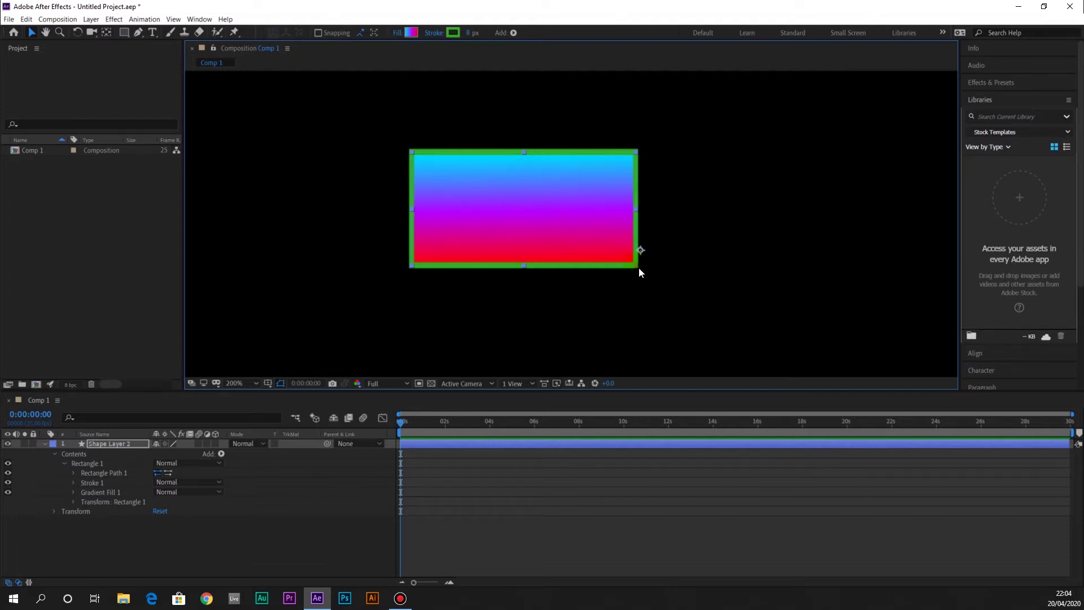
{"action": "mouse_move", "coordinate": [638, 266]}
{"action": "left_mouse_down"}
{"action": "mouse_move", "coordinate": [609, 267]}
{"action": "mouse_move", "coordinate": [631, 265]}
{"action": "left_mouse_up"}
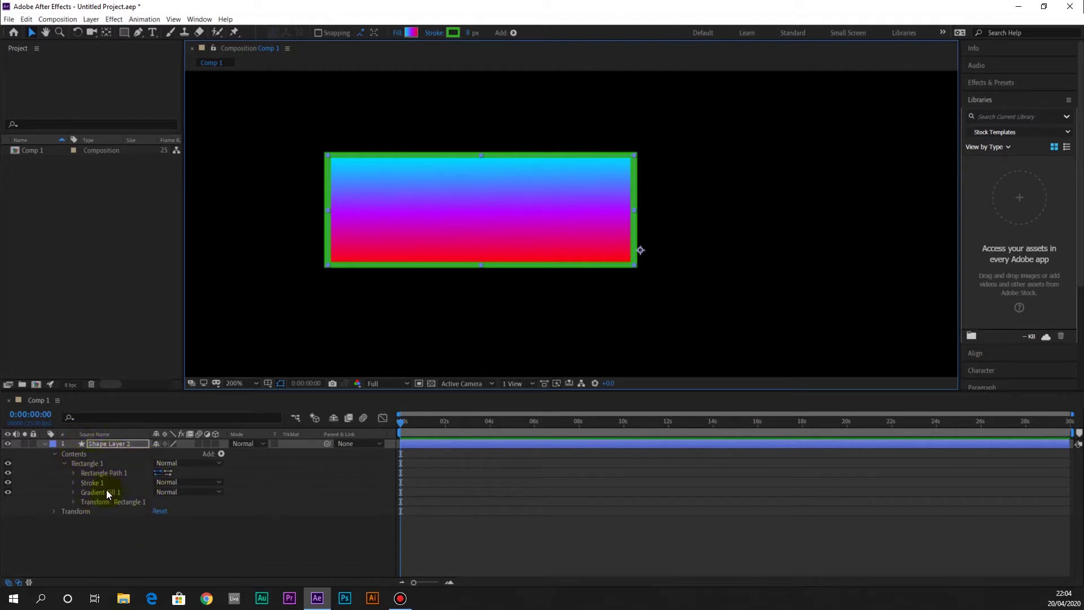
Set the rectangle path's size to about 404.7 by 169.0 and expand the Rectangle 1 transform properties.
{"action": "left_click", "coordinate": [73, 472]}
{"action": "left_click_drag", "start_coordinate": [176, 481], "coordinate": [139, 500]}
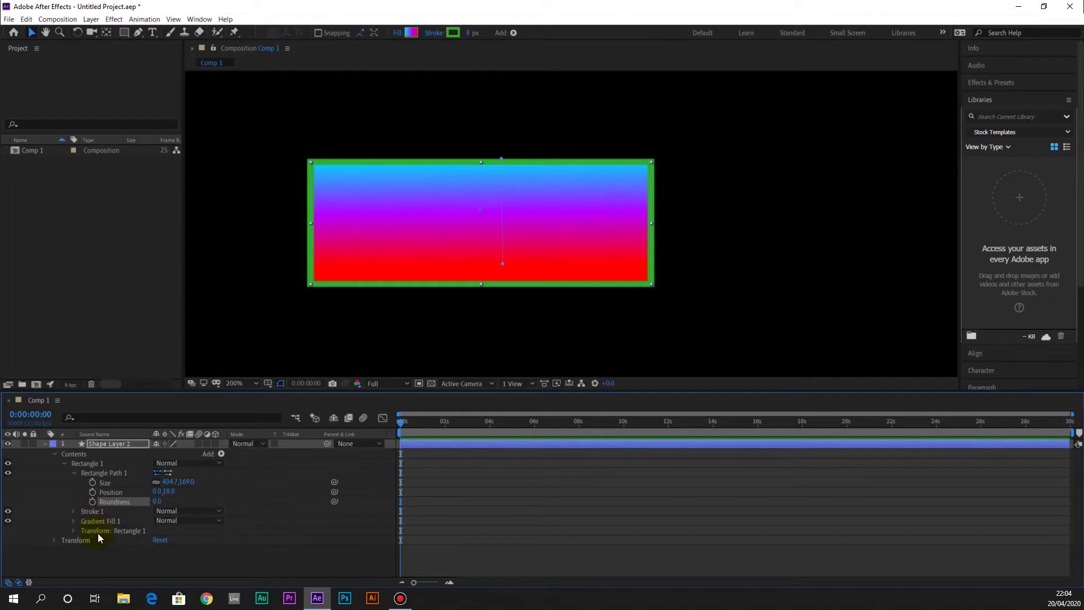
{"action": "left_click", "coordinate": [74, 530]}
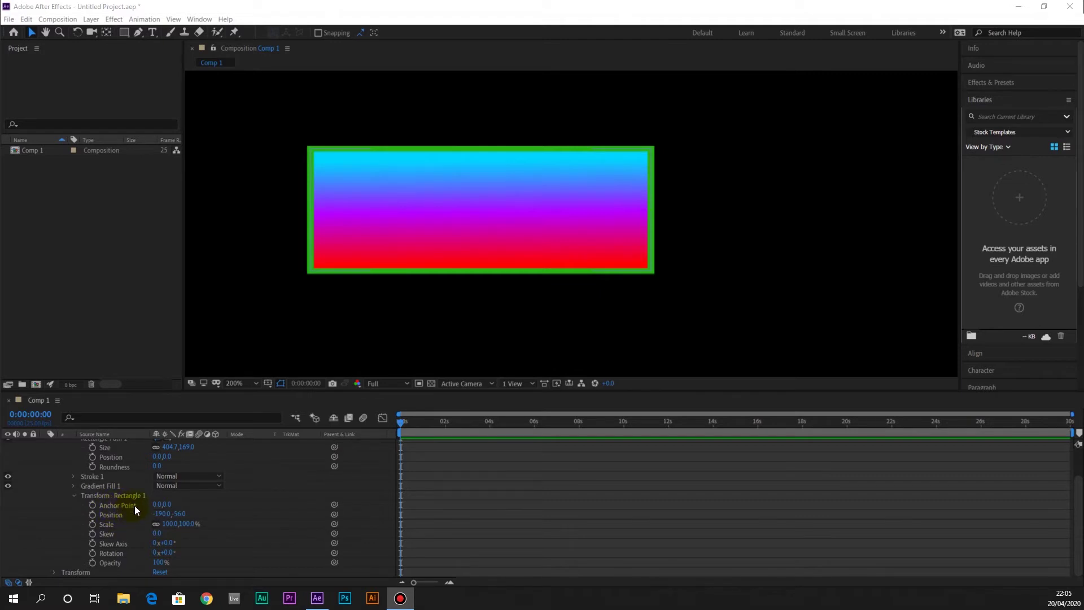
Try shifting the rectangle's anchor point vertically and reset that value to 0.
{"action": "left_click", "coordinate": [167, 506]}
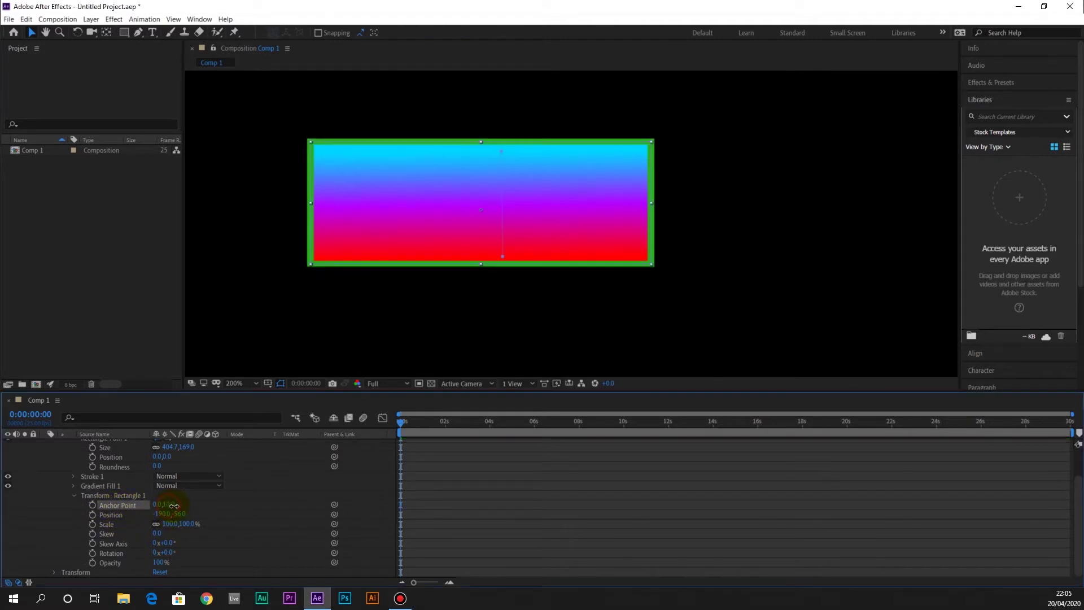
{"action": "left_click_drag", "start_coordinate": [167, 507], "coordinate": [168, 506]}
{"action": "left_click", "coordinate": [168, 505]}
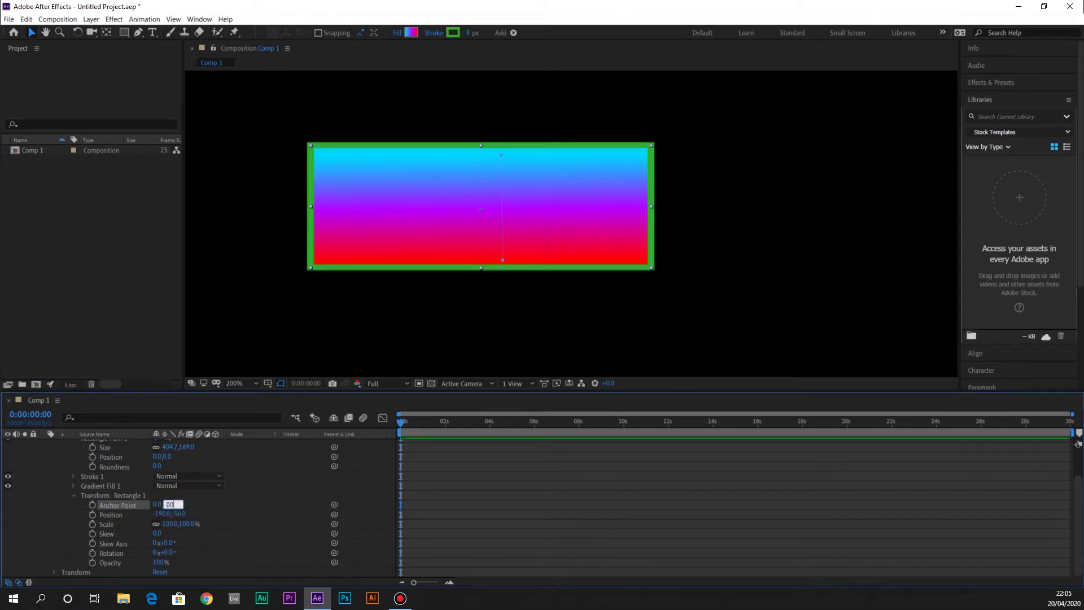
{"action": "type", "text": "0"}
{"action": "key", "text": "Return"}
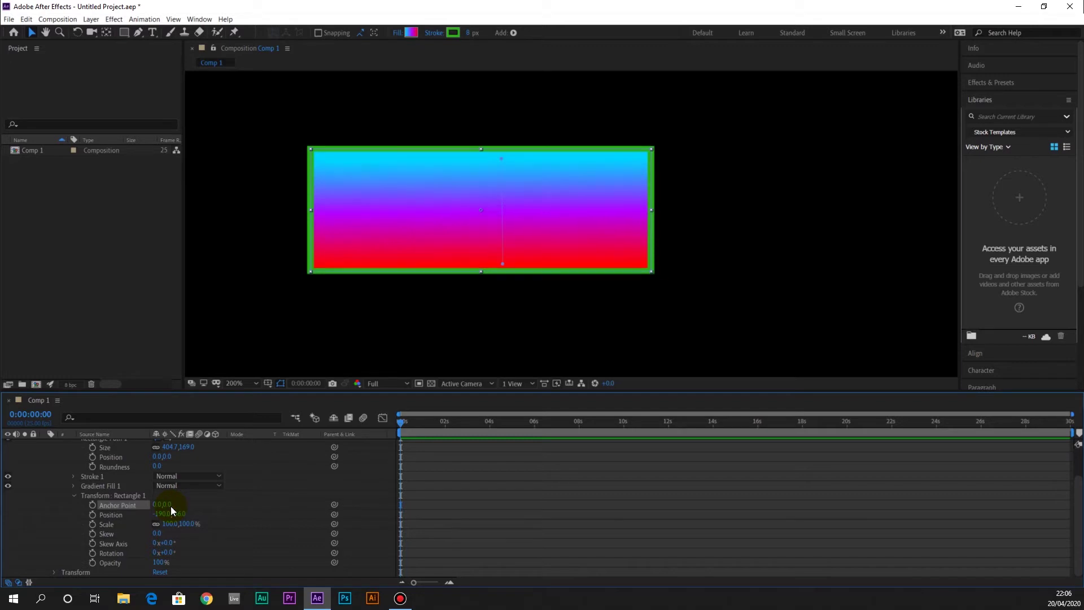
Try rotating the rectangle with its own transform and reset the rotation to 0.
{"action": "mouse_move", "coordinate": [170, 558]}
{"action": "left_mouse_down"}
{"action": "mouse_move", "coordinate": [206, 554]}
{"action": "mouse_move", "coordinate": [141, 553]}
{"action": "mouse_move", "coordinate": [194, 554]}
{"action": "mouse_move", "coordinate": [169, 553]}
{"action": "left_mouse_up"}
{"action": "left_click", "coordinate": [170, 552]}
{"action": "type", "text": "00"}
{"action": "key", "text": "Return"}
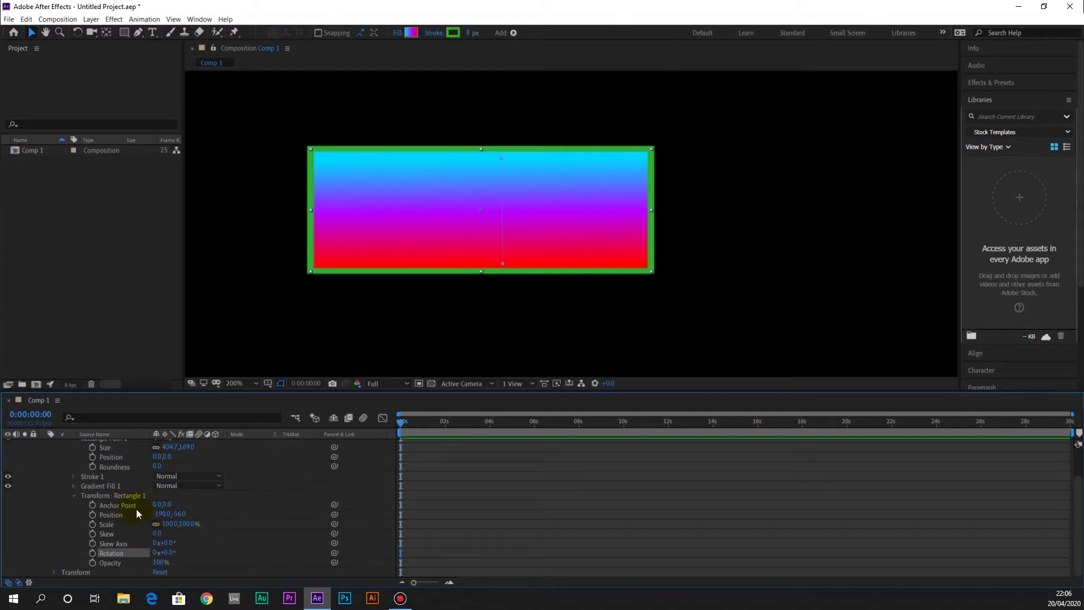
Adjust the rectangle's transform to anchor point 0.0, 84.0, a slight clockwise rotation, 72% scale and 100% opacity.
{"action": "left_click_drag", "start_coordinate": [168, 504], "coordinate": [219, 500]}
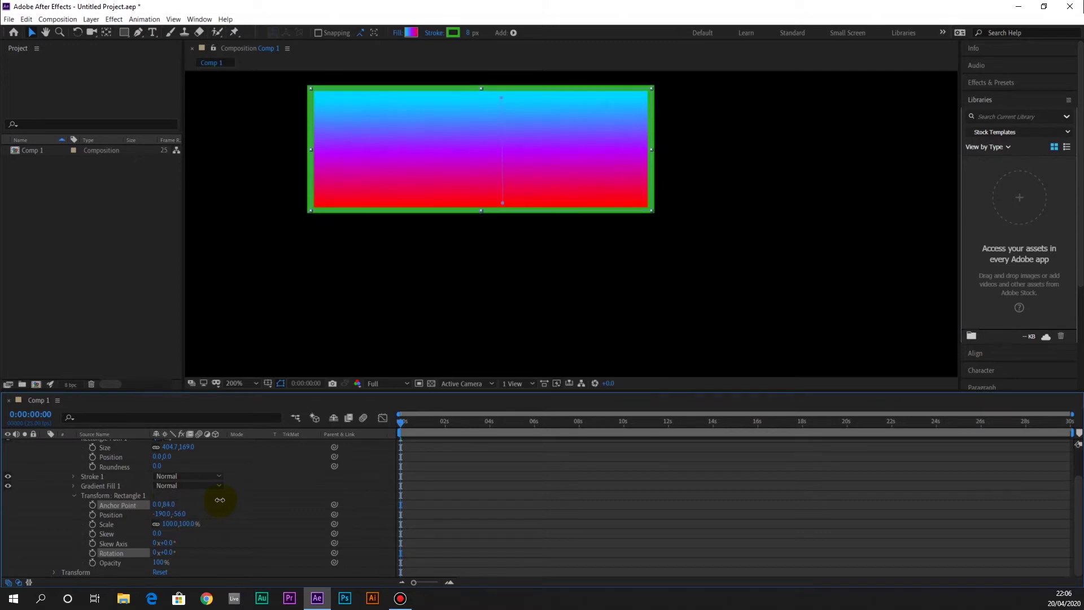
{"action": "left_click", "coordinate": [169, 553]}
{"action": "left_click_drag", "start_coordinate": [171, 554], "coordinate": [169, 523]}
{"action": "mouse_move", "coordinate": [157, 562]}
{"action": "left_mouse_down"}
{"action": "mouse_move", "coordinate": [76, 564]}
{"action": "mouse_move", "coordinate": [150, 563]}
{"action": "left_mouse_up"}
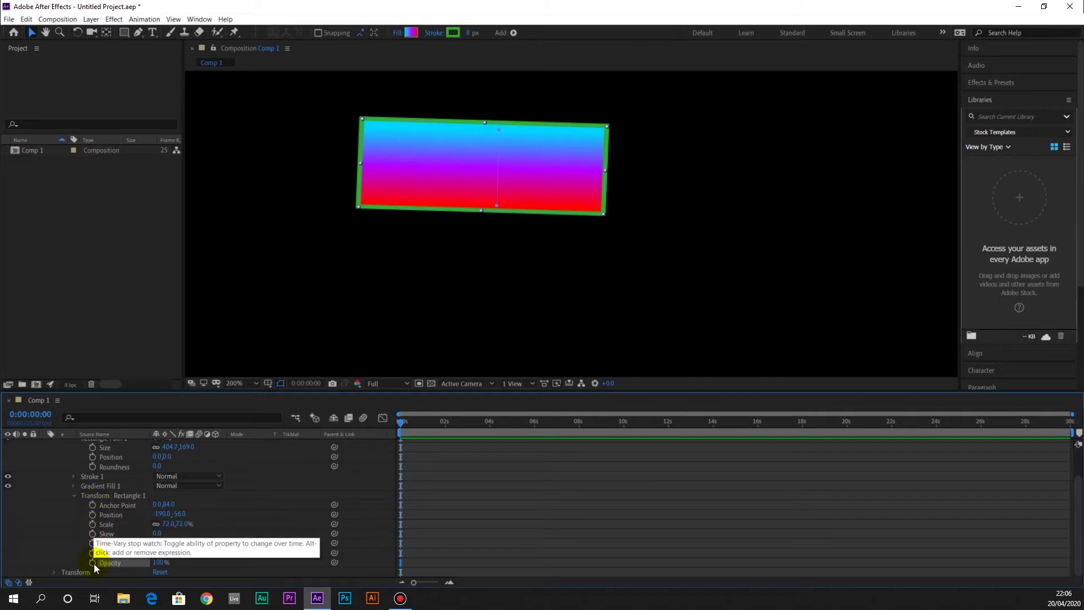
Expand the rectangle's Gradient Fill 1 and Stroke 1 groups and examine their editable properties.
{"action": "scroll", "coordinate": [129, 502], "scroll_direction": "up", "scroll_amount": 2}
{"action": "left_click", "coordinate": [72, 520]}
{"action": "scroll", "coordinate": [90, 530], "scroll_direction": "down", "scroll_amount": 1}
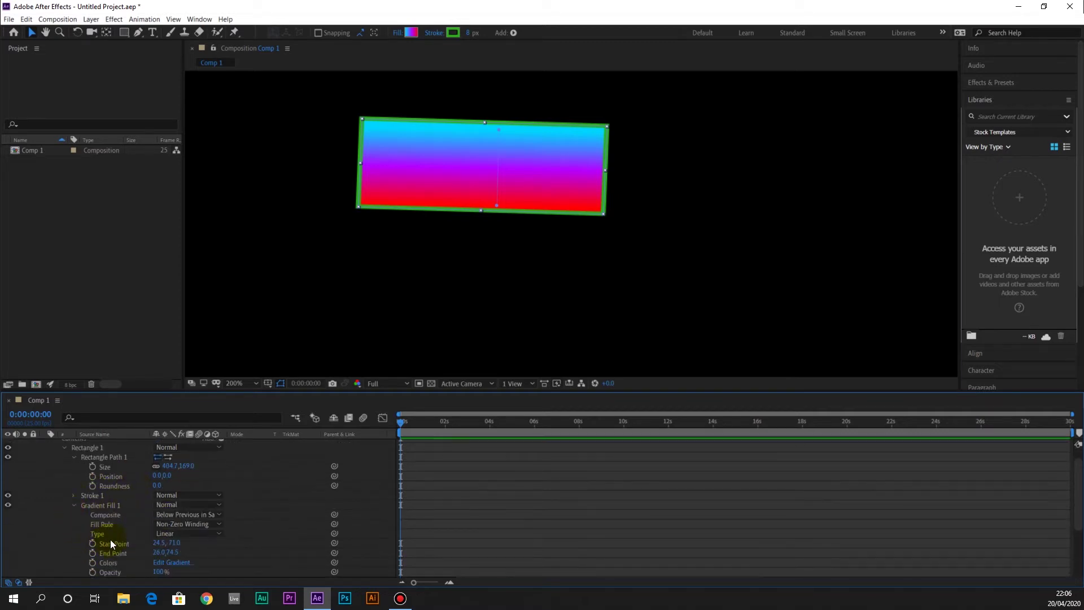
{"action": "scroll", "coordinate": [127, 527], "scroll_direction": "down", "scroll_amount": 2}
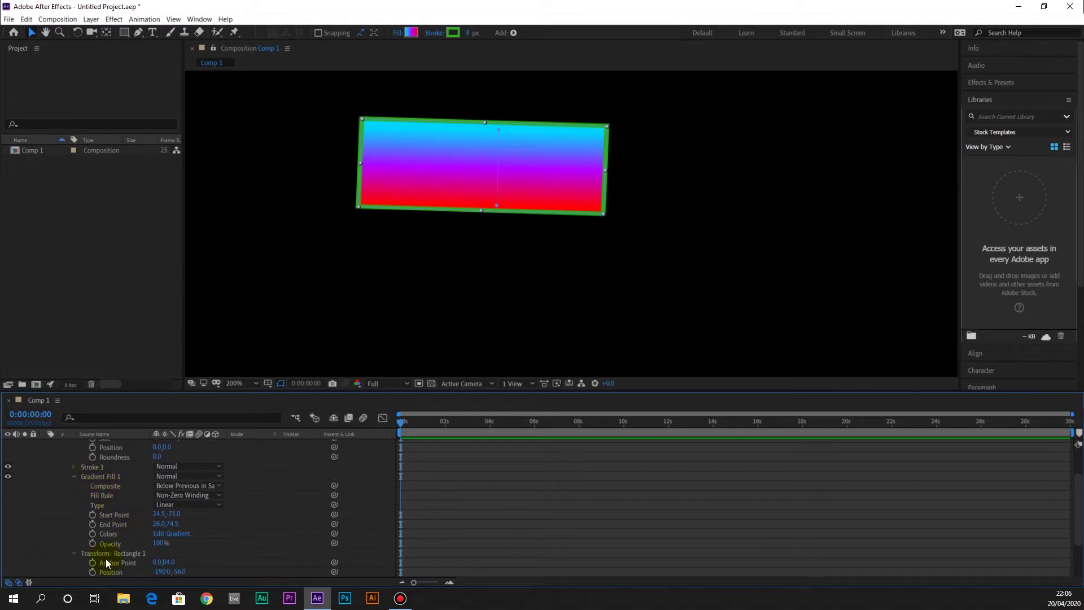
{"action": "left_click", "coordinate": [73, 466]}
{"action": "scroll", "coordinate": [134, 503], "scroll_direction": "up", "scroll_amount": 2}
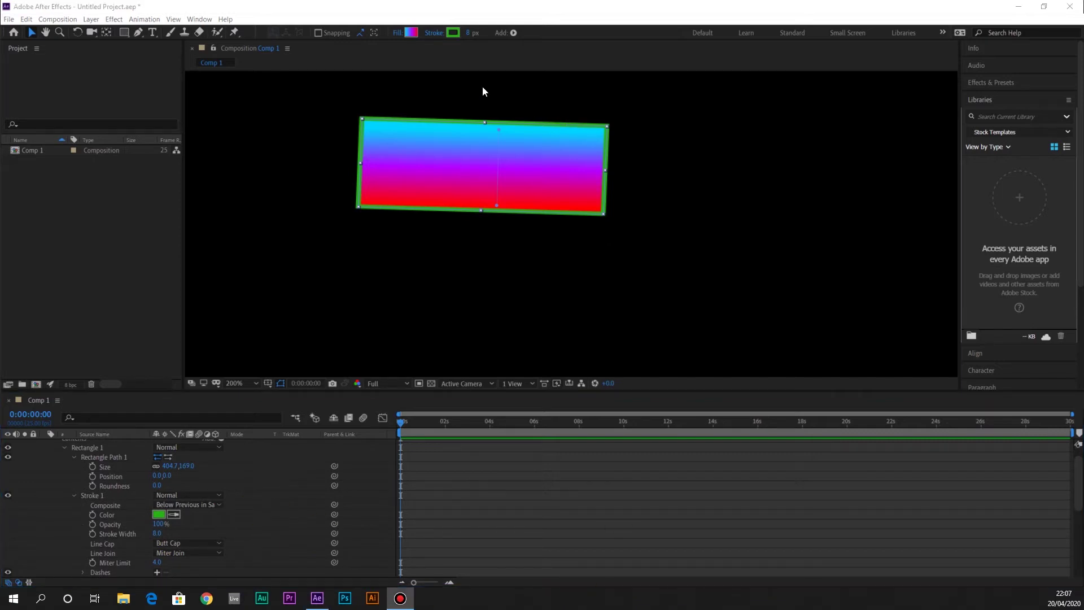
Draw a rounded rectangle beside the tilted rectangle on the same shape layer.
{"action": "left_click", "coordinate": [125, 35]}
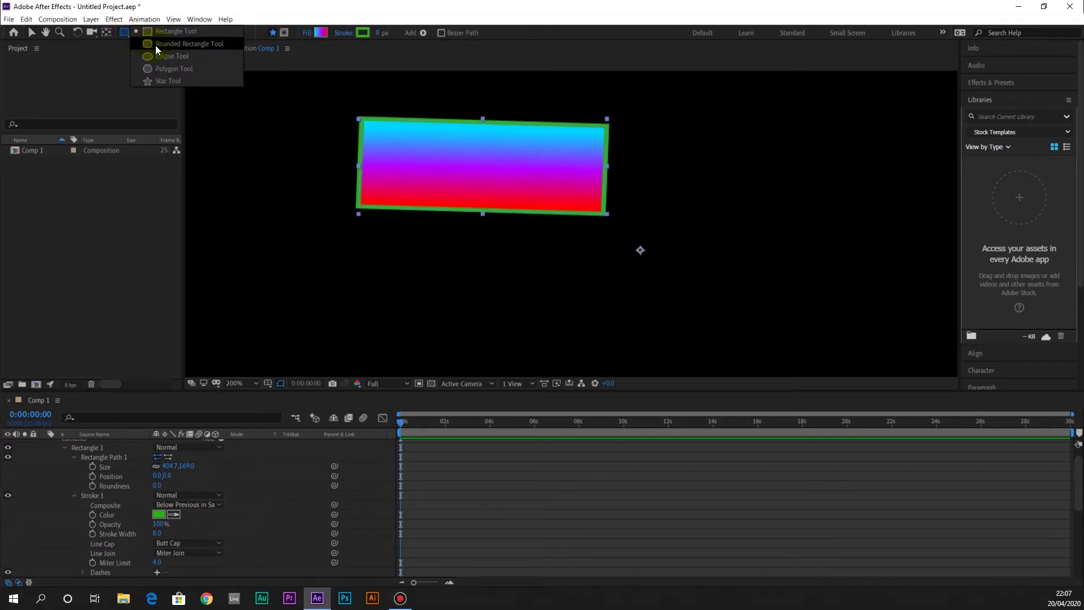
{"action": "left_click", "coordinate": [156, 45]}
{"action": "left_click_drag", "start_coordinate": [653, 171], "coordinate": [839, 259]}
Draw an ellipse overlapping the tilted rectangle's lower-left corner on the same shape layer.
{"action": "left_click", "coordinate": [125, 35]}
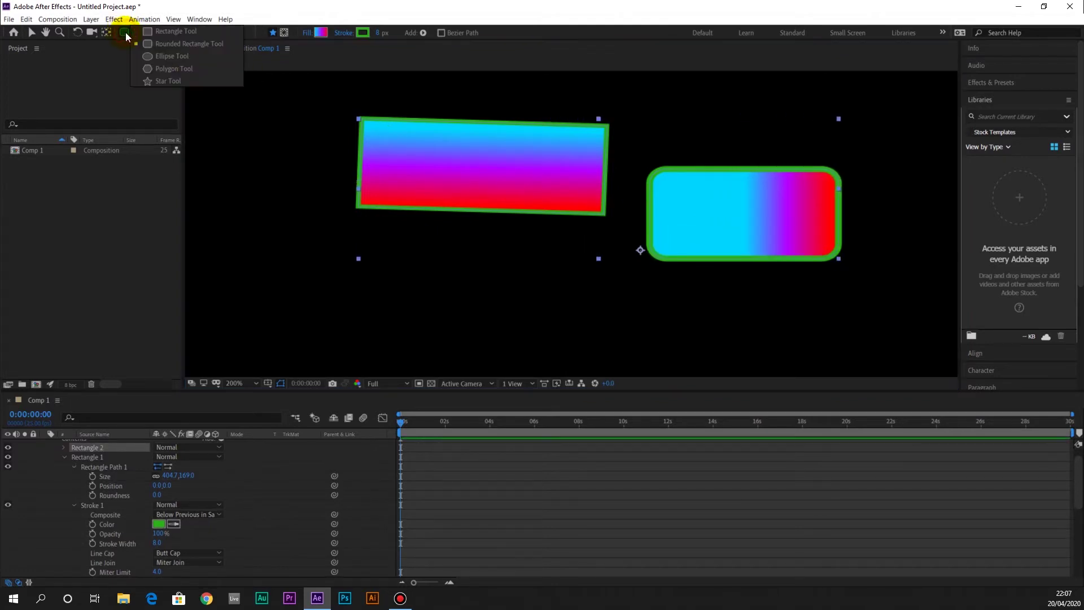
{"action": "left_click", "coordinate": [169, 56]}
{"action": "left_click_drag", "start_coordinate": [304, 177], "coordinate": [451, 262]}
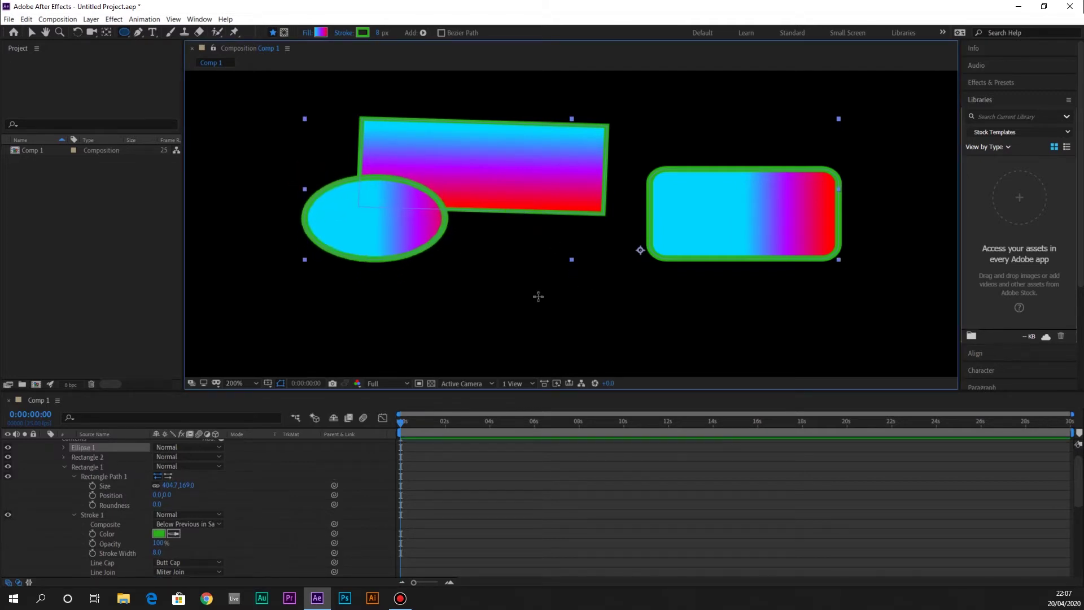
Draw a small ellipse below the tilted rectangle and a five-sided polygon overlapping both on the same shape layer.
{"action": "left_click_drag", "start_coordinate": [483, 254], "coordinate": [541, 327]}
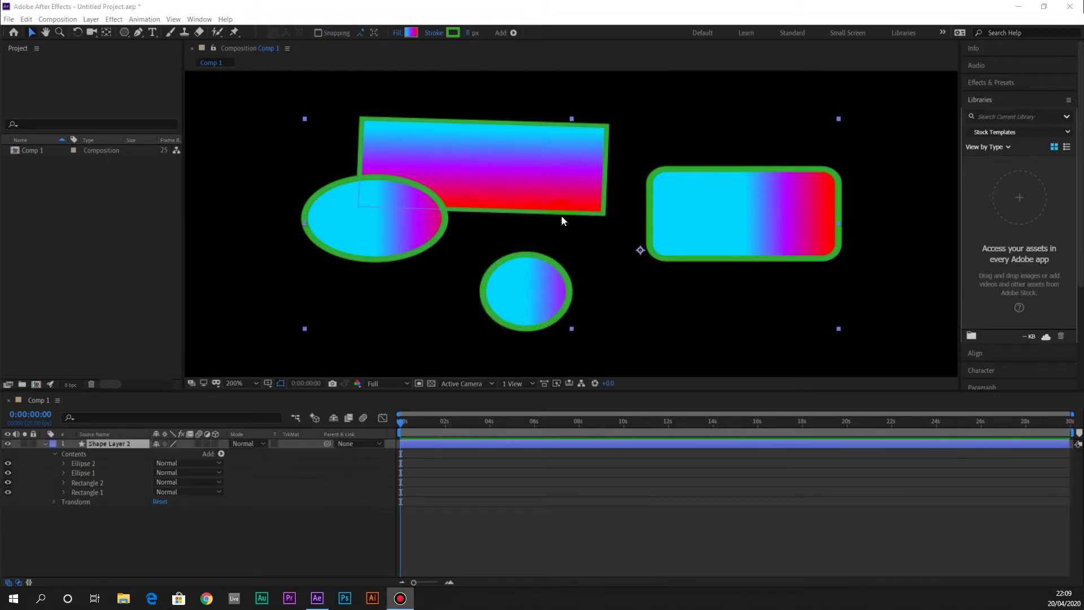
{"action": "left_click_drag", "start_coordinate": [127, 35], "coordinate": [155, 67]}
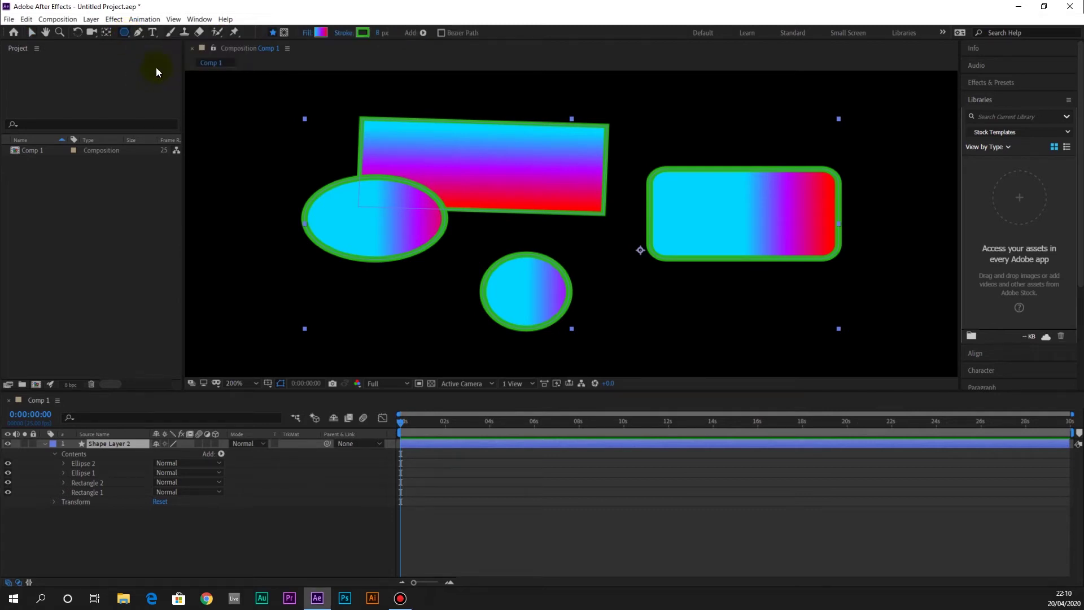
{"action": "mouse_move", "coordinate": [495, 225]}
{"action": "left_mouse_down"}
{"action": "mouse_move", "coordinate": [522, 278]}
{"action": "mouse_move", "coordinate": [542, 289]}
{"action": "left_mouse_up"}
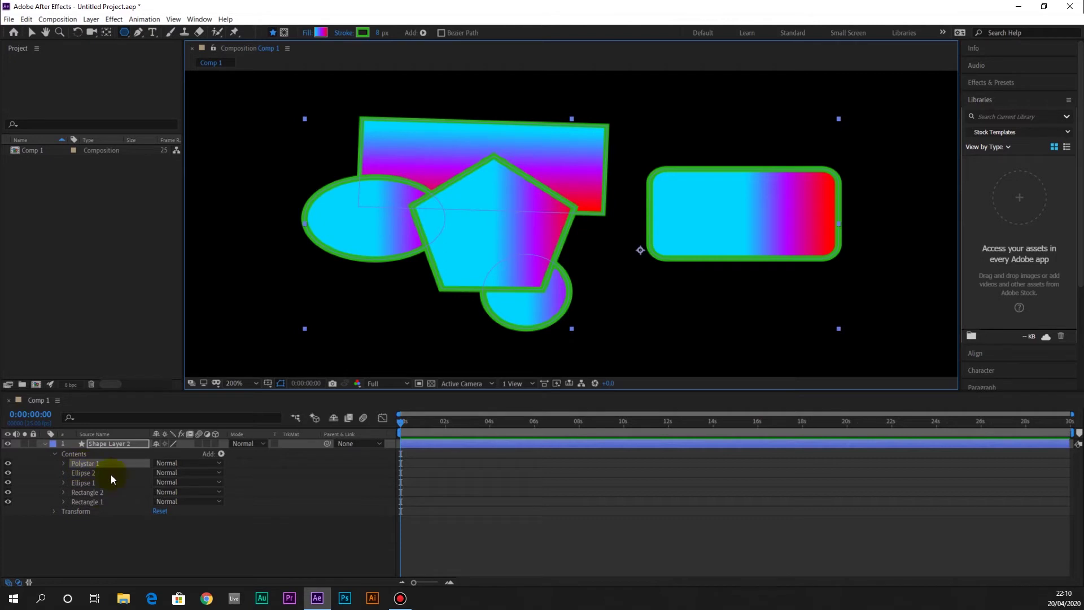
Expand the polygon's path properties and set it to 8 points with an outer radius of 107.
{"action": "left_click", "coordinate": [63, 463]}
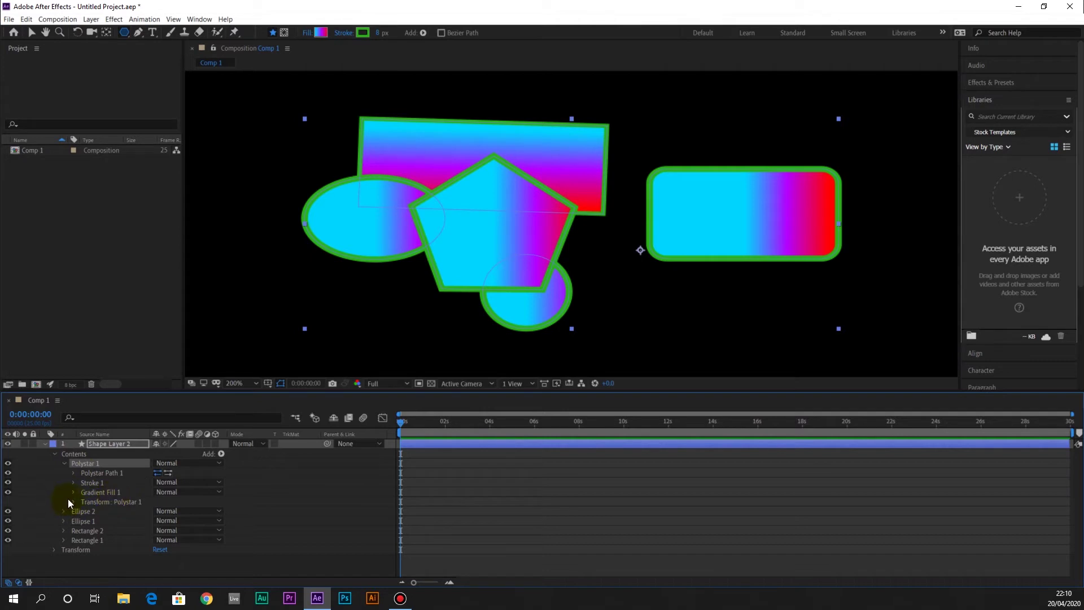
{"action": "left_click", "coordinate": [73, 502]}
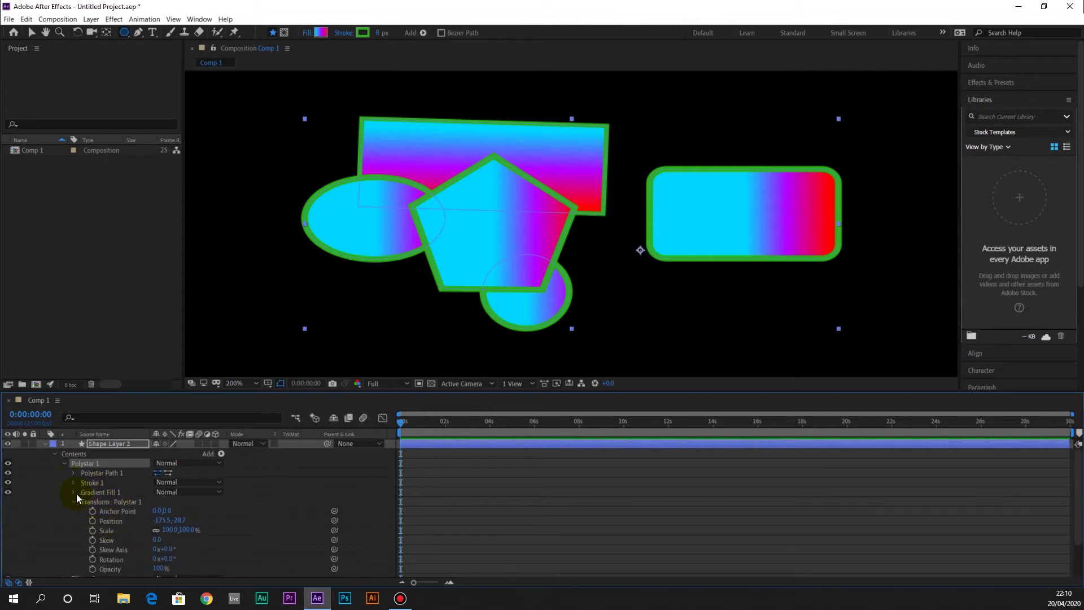
{"action": "left_click", "coordinate": [74, 473]}
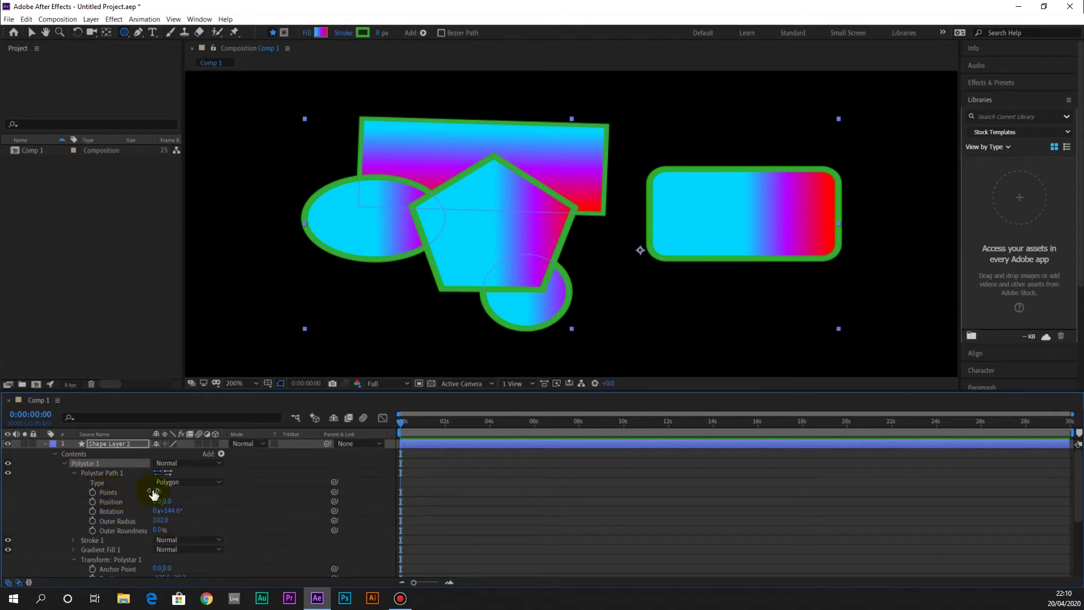
{"action": "left_click_drag", "start_coordinate": [158, 493], "coordinate": [158, 496]}
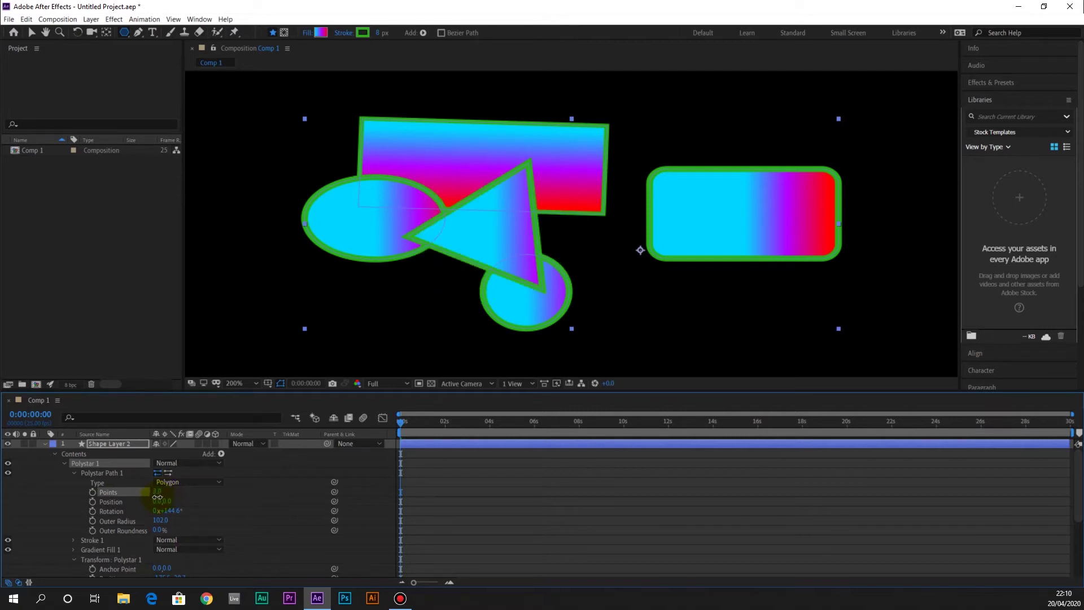
{"action": "left_click_drag", "start_coordinate": [157, 497], "coordinate": [162, 496]}
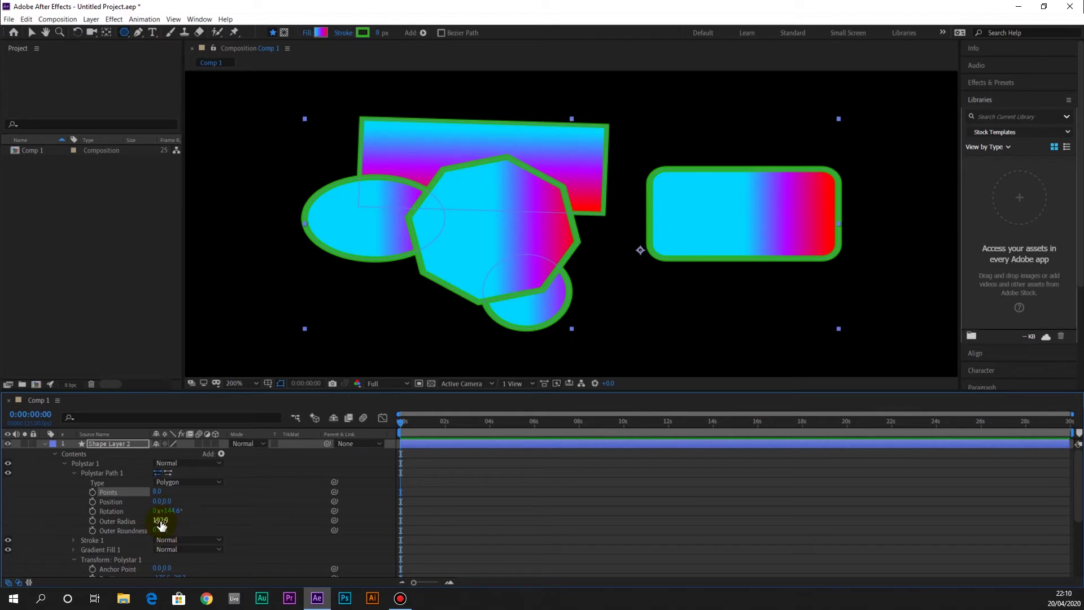
{"action": "mouse_move", "coordinate": [161, 525]}
{"action": "left_mouse_down"}
{"action": "mouse_move", "coordinate": [133, 523]}
{"action": "mouse_move", "coordinate": [173, 522]}
{"action": "mouse_move", "coordinate": [161, 520]}
{"action": "left_mouse_up"}
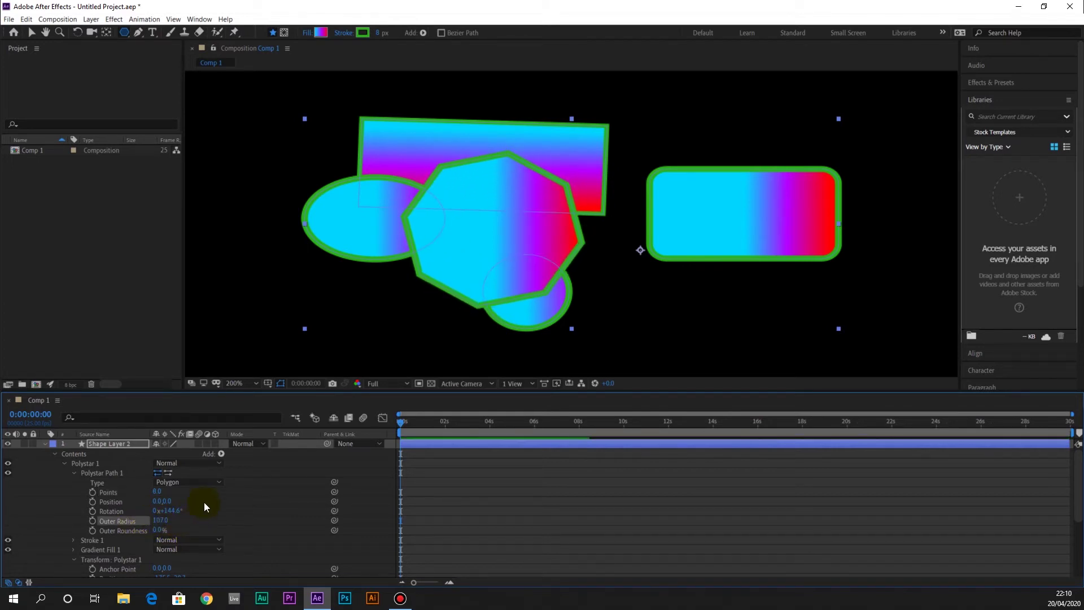
Change the polygon's type to Star and set its inner radius to 158, inner roundness to 90% and outer roundness to 256%.
{"action": "left_click", "coordinate": [197, 484]}
{"action": "left_click", "coordinate": [201, 519]}
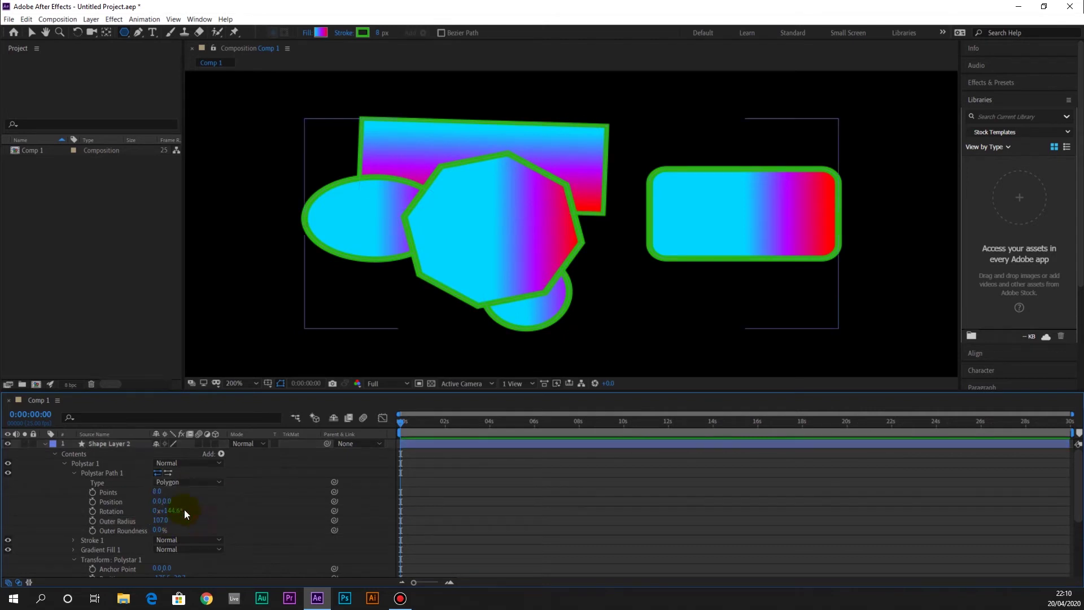
{"action": "left_click_drag", "start_coordinate": [155, 521], "coordinate": [176, 524]}
{"action": "left_click", "coordinate": [179, 482]}
{"action": "left_click", "coordinate": [181, 491]}
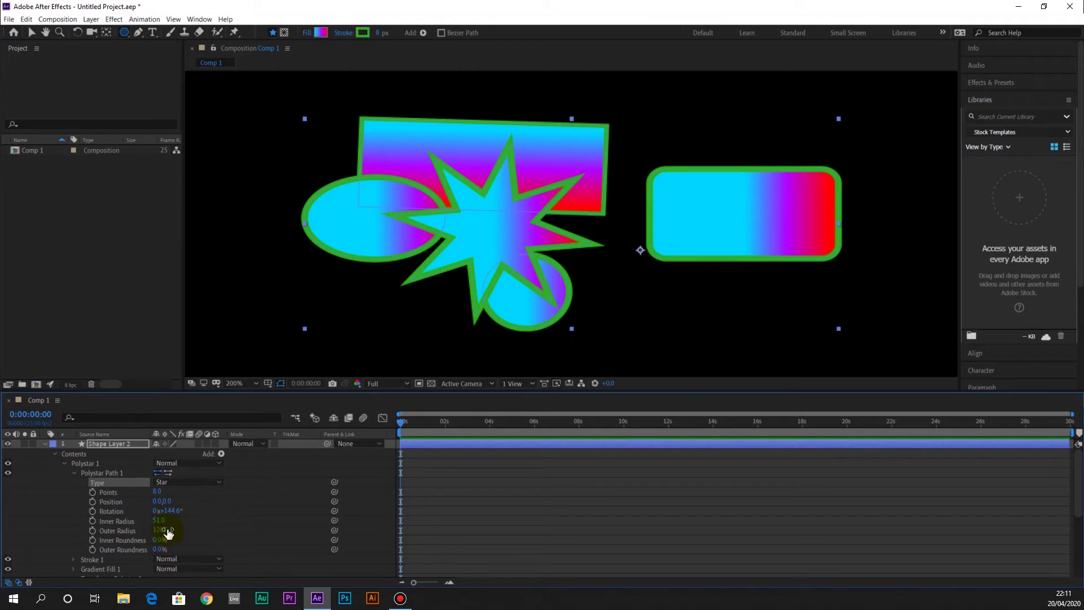
{"action": "left_click_drag", "start_coordinate": [157, 524], "coordinate": [219, 523]}
{"action": "mouse_move", "coordinate": [160, 540]}
{"action": "left_mouse_down"}
{"action": "mouse_move", "coordinate": [293, 530]}
{"action": "mouse_move", "coordinate": [194, 550]}
{"action": "mouse_move", "coordinate": [174, 528]}
{"action": "mouse_move", "coordinate": [181, 537]}
{"action": "mouse_move", "coordinate": [278, 520]}
{"action": "left_mouse_up"}
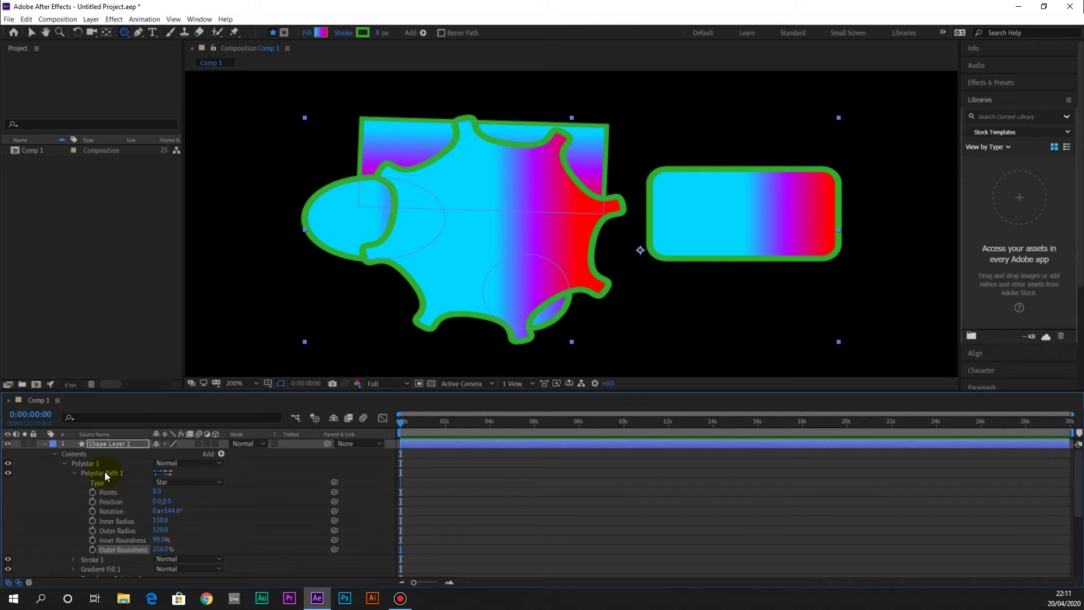
Examine the shape layer's Contents group by collapsing and re-expanding it.
{"action": "scroll", "coordinate": [128, 511], "scroll_direction": "down", "scroll_amount": 2}
{"action": "scroll", "coordinate": [129, 513], "scroll_direction": "up", "scroll_amount": 2}
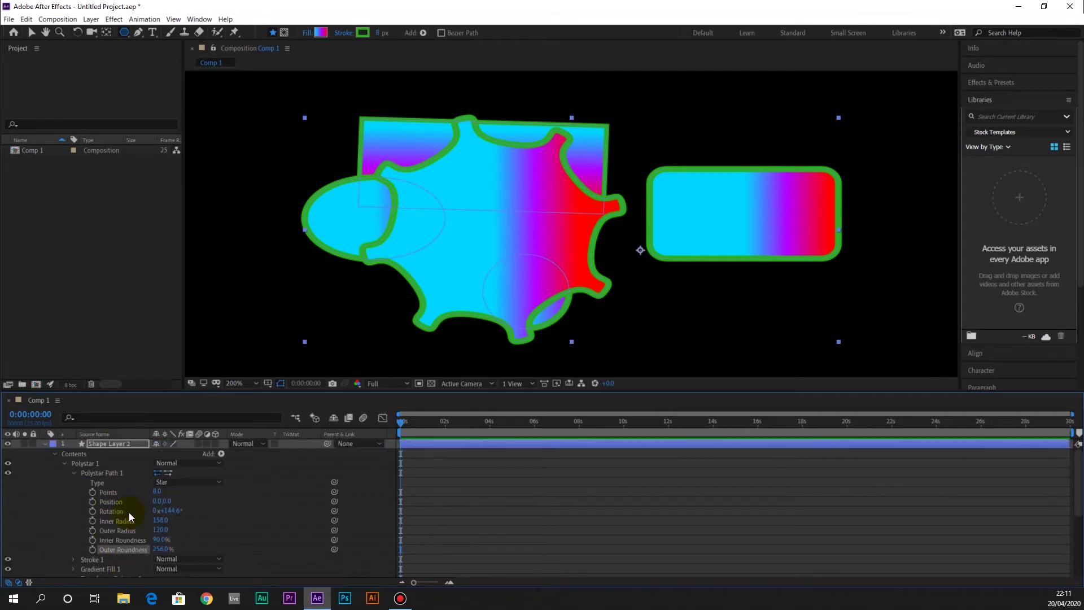
{"action": "left_click", "coordinate": [60, 455]}
{"action": "left_click", "coordinate": [54, 455]}
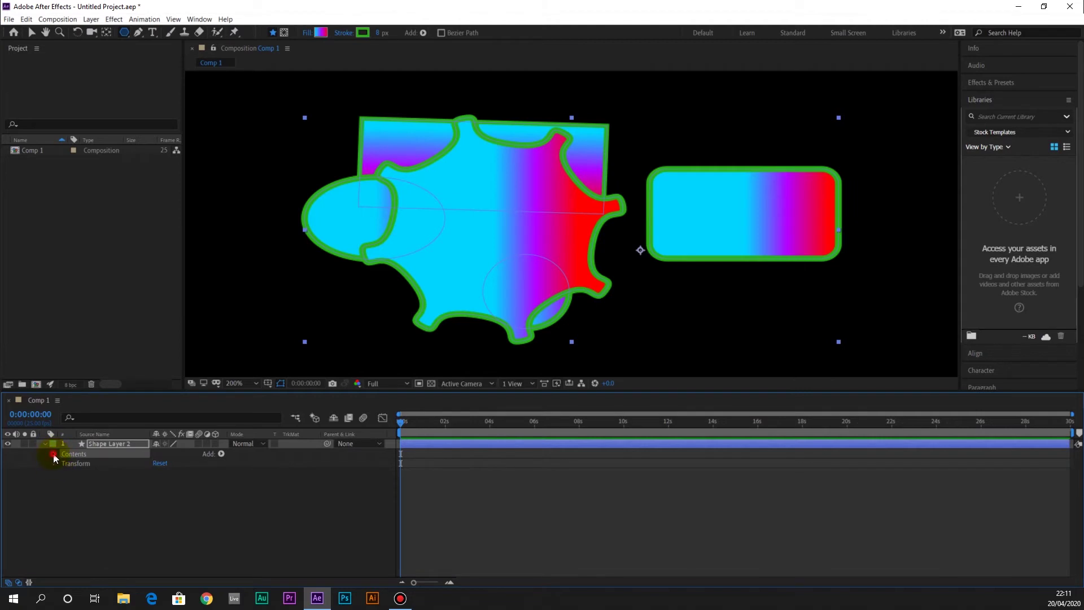
{"action": "left_click", "coordinate": [54, 455]}
{"action": "scroll", "coordinate": [59, 482], "scroll_direction": "up", "scroll_amount": 1}
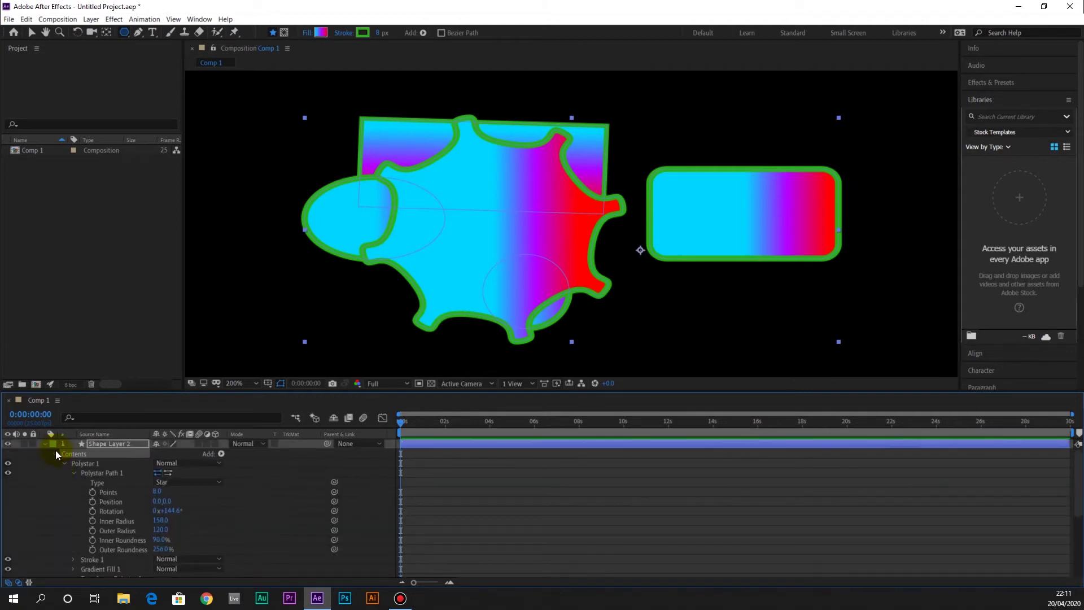
{"action": "left_click", "coordinate": [55, 454]}
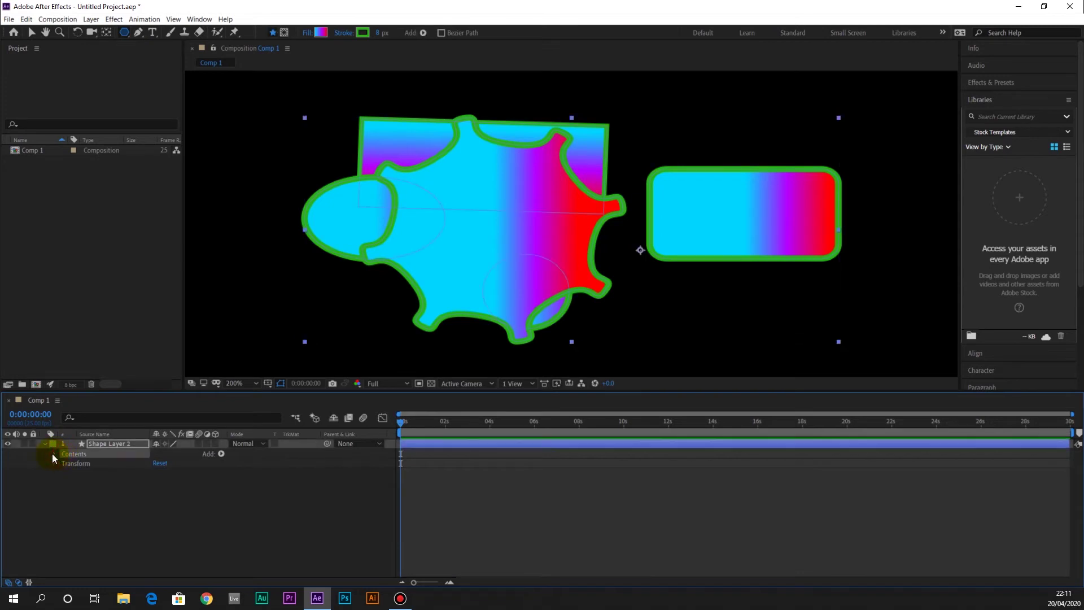
{"action": "left_click", "coordinate": [52, 453]}
{"action": "scroll", "coordinate": [83, 458], "scroll_direction": "down", "scroll_amount": 1}
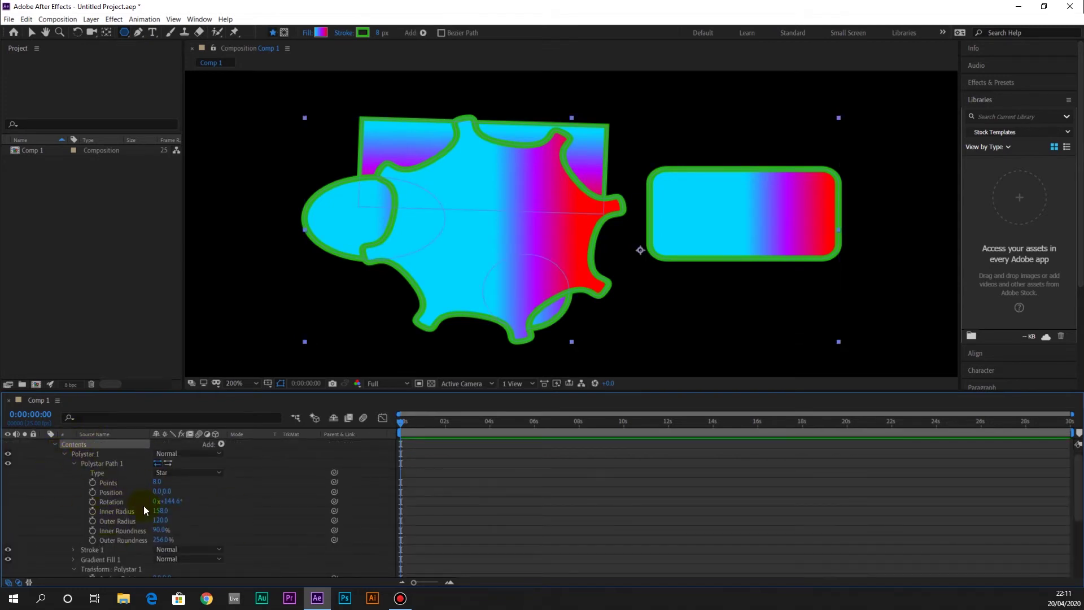
Collapse the Polystar 1 group and scale the whole shape layer to 57.1, 49.0% in its layer transform.
{"action": "left_click", "coordinate": [65, 454]}
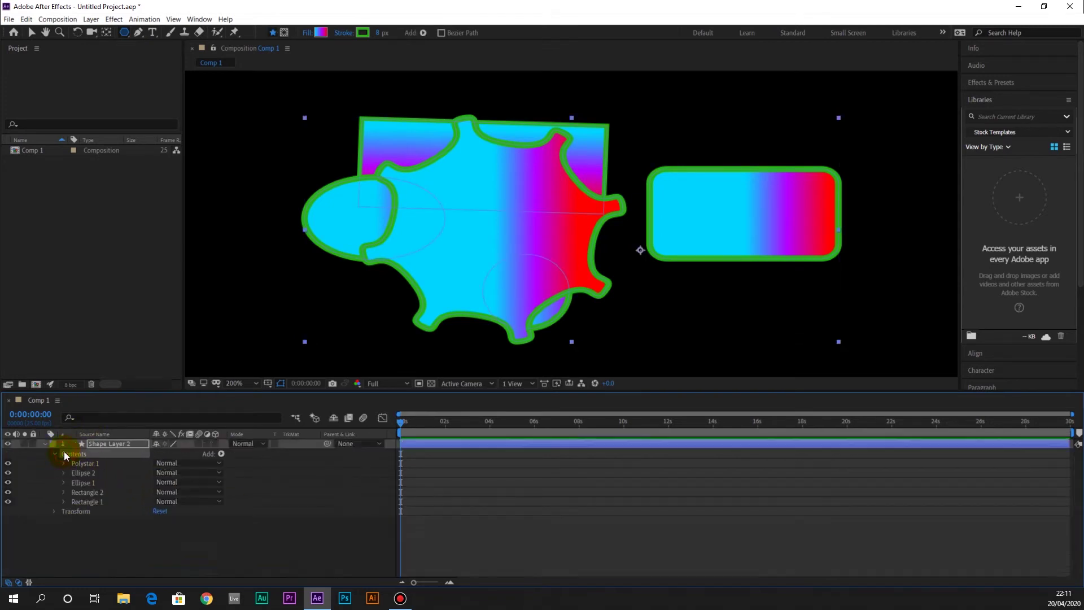
{"action": "left_click", "coordinate": [55, 511]}
{"action": "mouse_move", "coordinate": [187, 546]}
{"action": "left_mouse_down"}
{"action": "mouse_move", "coordinate": [198, 538]}
{"action": "mouse_move", "coordinate": [154, 539]}
{"action": "mouse_move", "coordinate": [213, 554]}
{"action": "mouse_move", "coordinate": [172, 556]}
{"action": "left_mouse_up"}
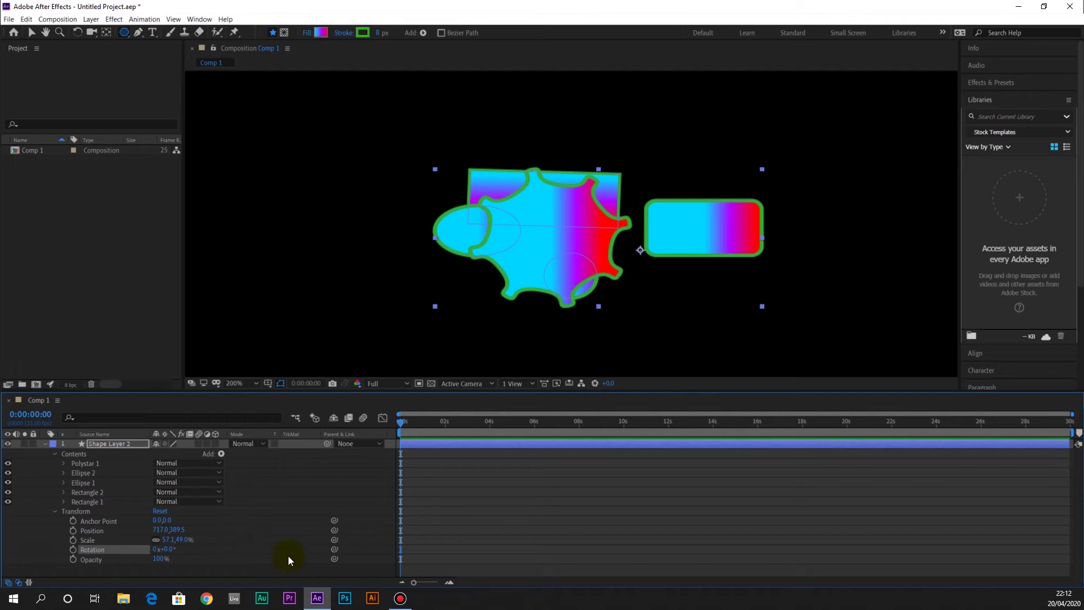
Delete Shape Layer 2 with all its shapes from the composition.
{"action": "left_click", "coordinate": [400, 598]}
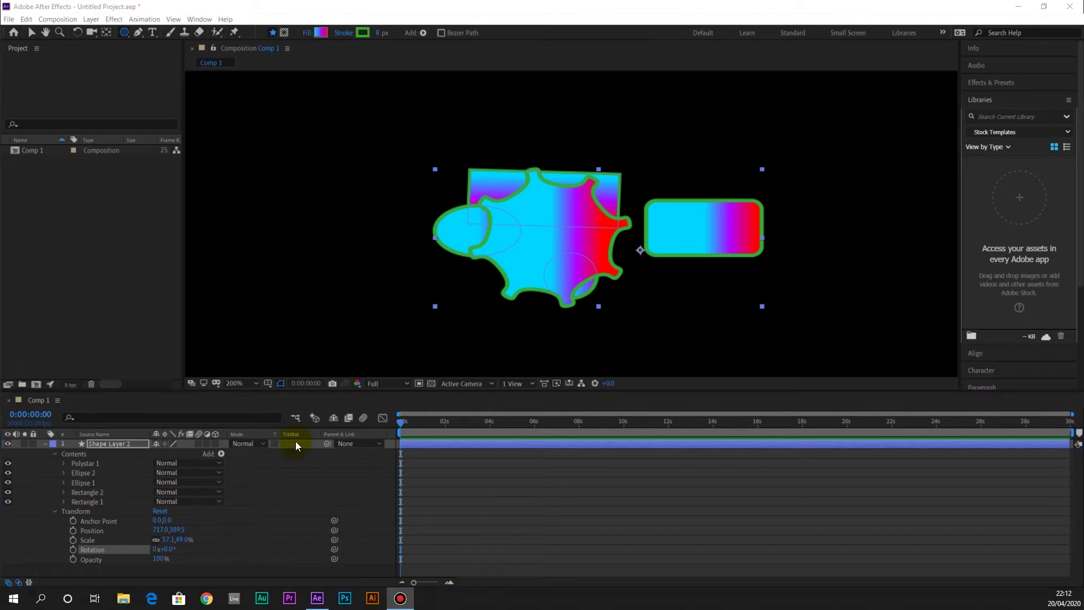
{"action": "left_click", "coordinate": [109, 443]}
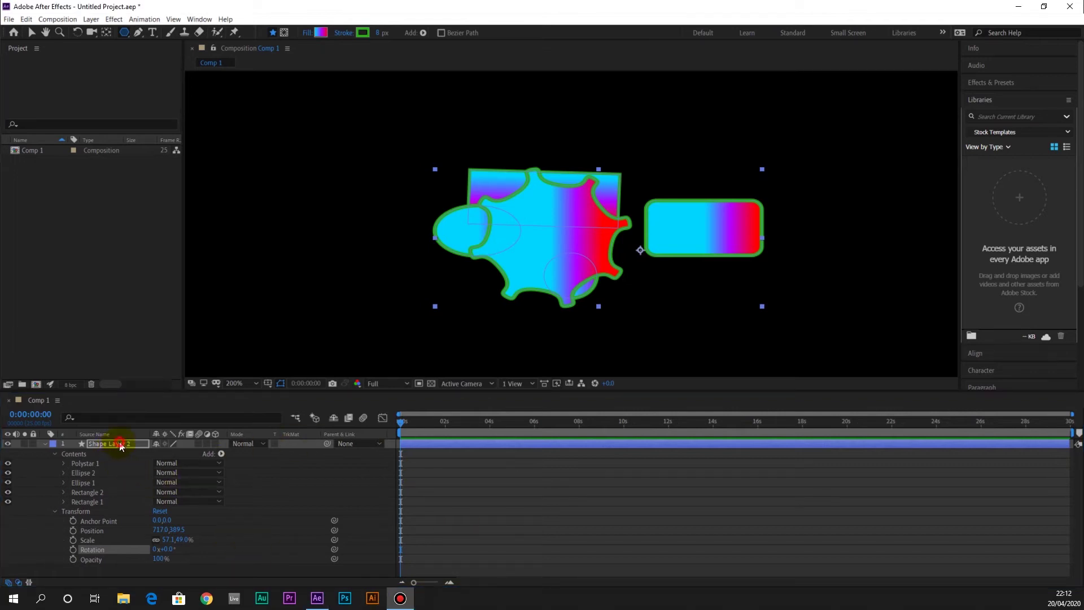
{"action": "left_click", "coordinate": [81, 464]}
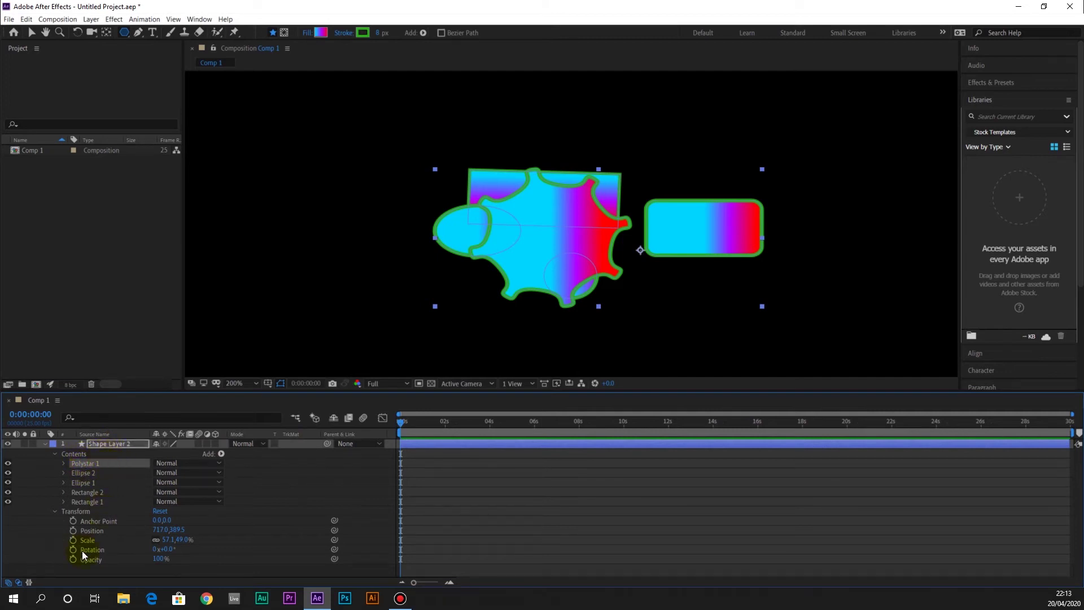
{"action": "right_click", "coordinate": [104, 443]}
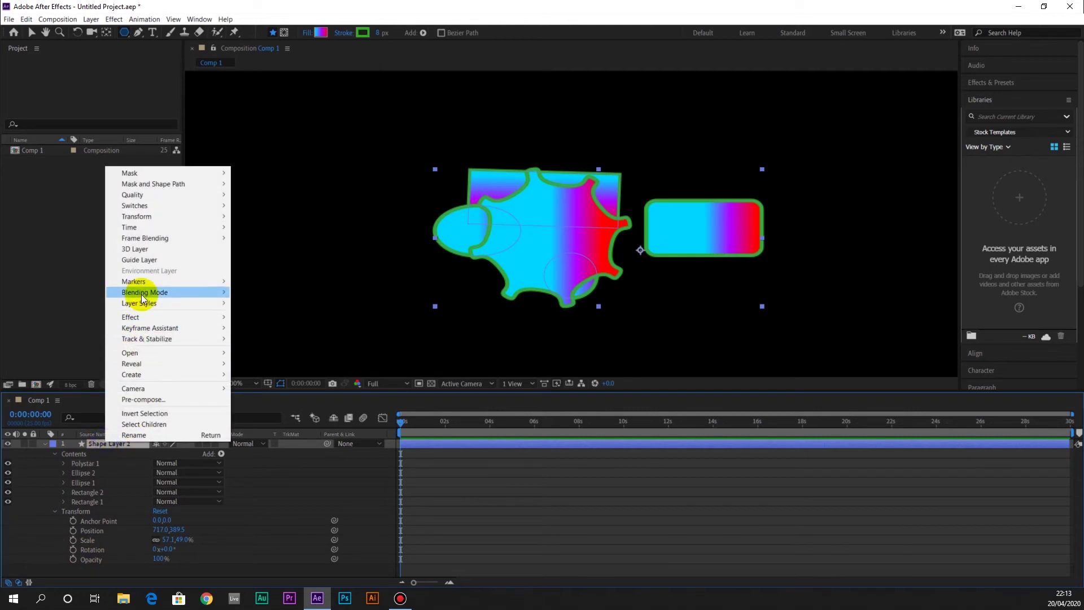
{"action": "left_click", "coordinate": [96, 447]}
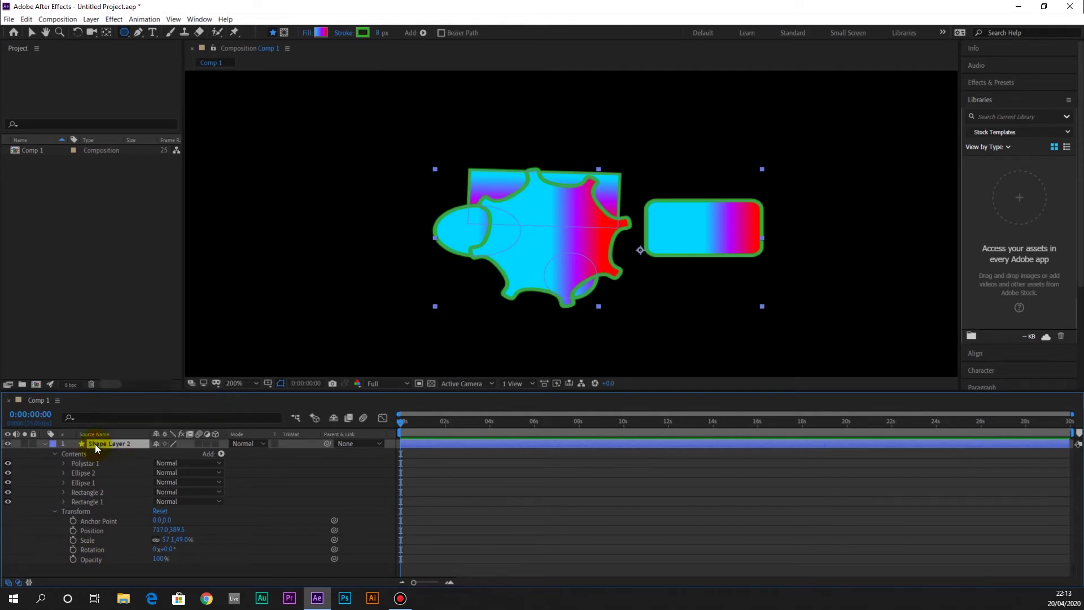
{"action": "key", "text": "Delete"}
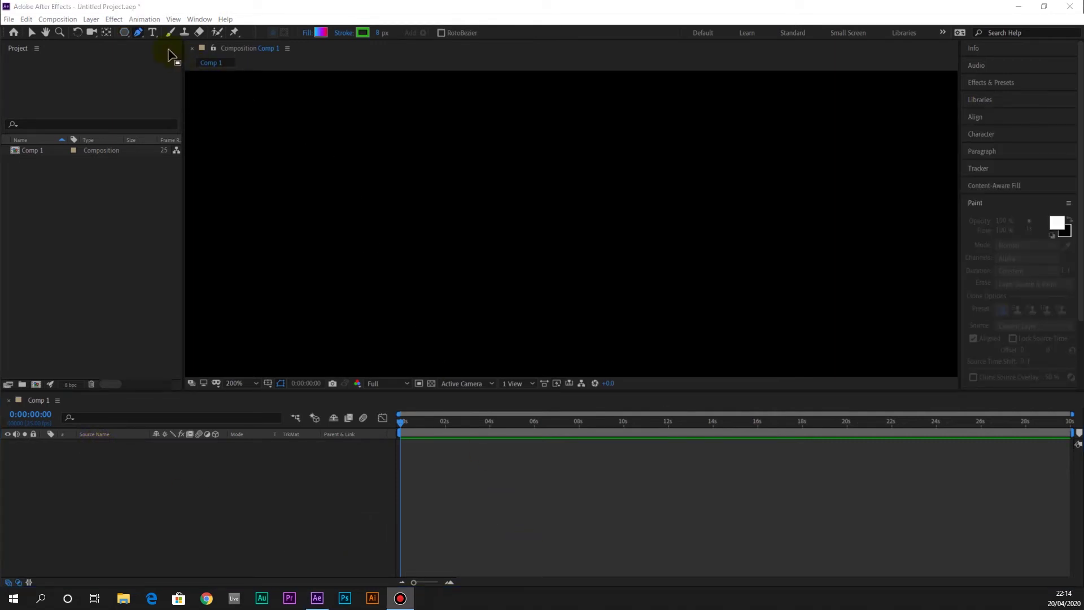
{"action": "left_click", "coordinate": [127, 35]}
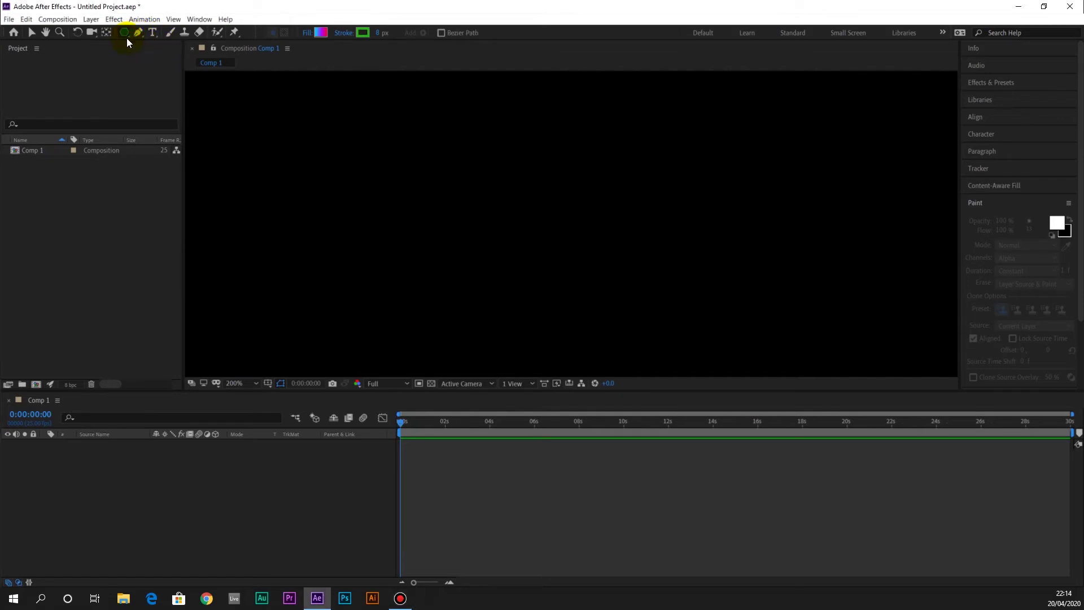
{"action": "left_click", "coordinate": [125, 34]}
{"action": "left_click", "coordinate": [122, 51]}
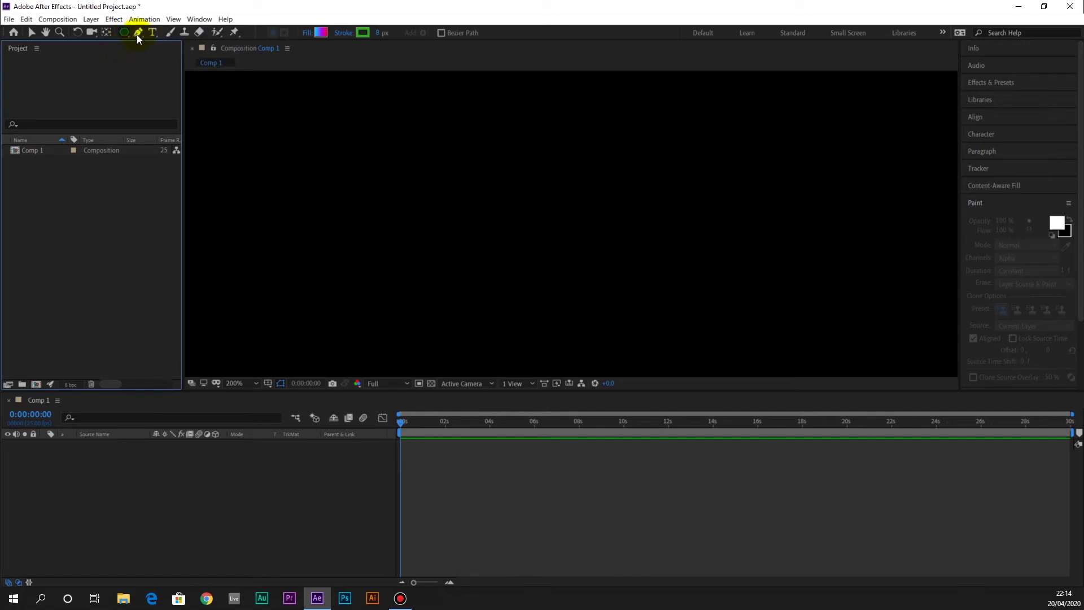
Draw a closed fish-like outline of 15 straight-edged points with the Pen tool on a new shape layer.
{"action": "left_click", "coordinate": [138, 34]}
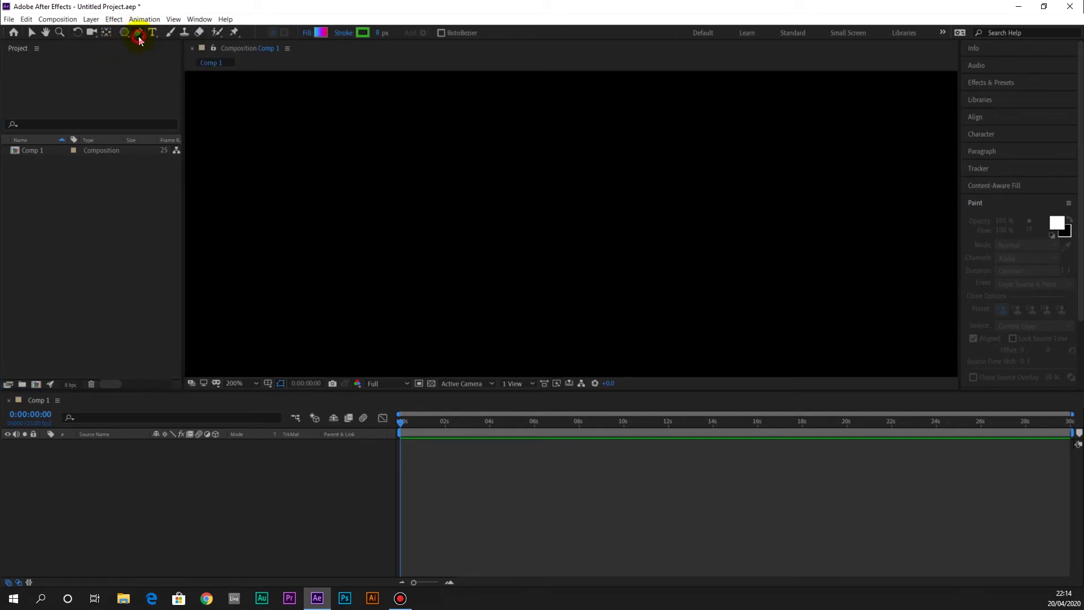
{"action": "left_click", "coordinate": [316, 177]}
{"action": "left_click", "coordinate": [337, 214]}
{"action": "left_click", "coordinate": [382, 236]}
{"action": "left_click", "coordinate": [448, 242]}
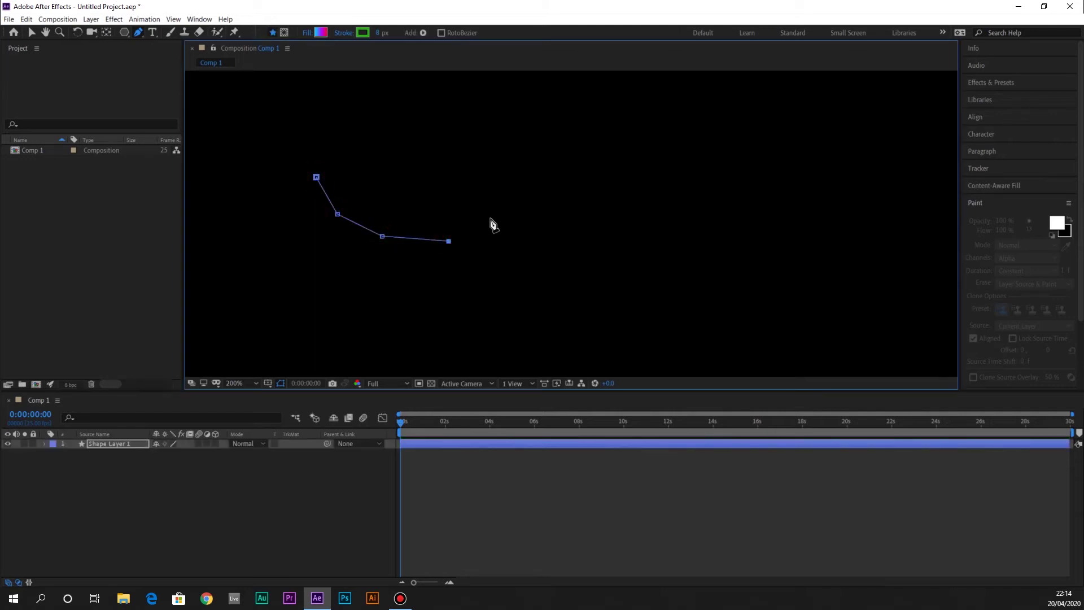
{"action": "left_click", "coordinate": [508, 215]}
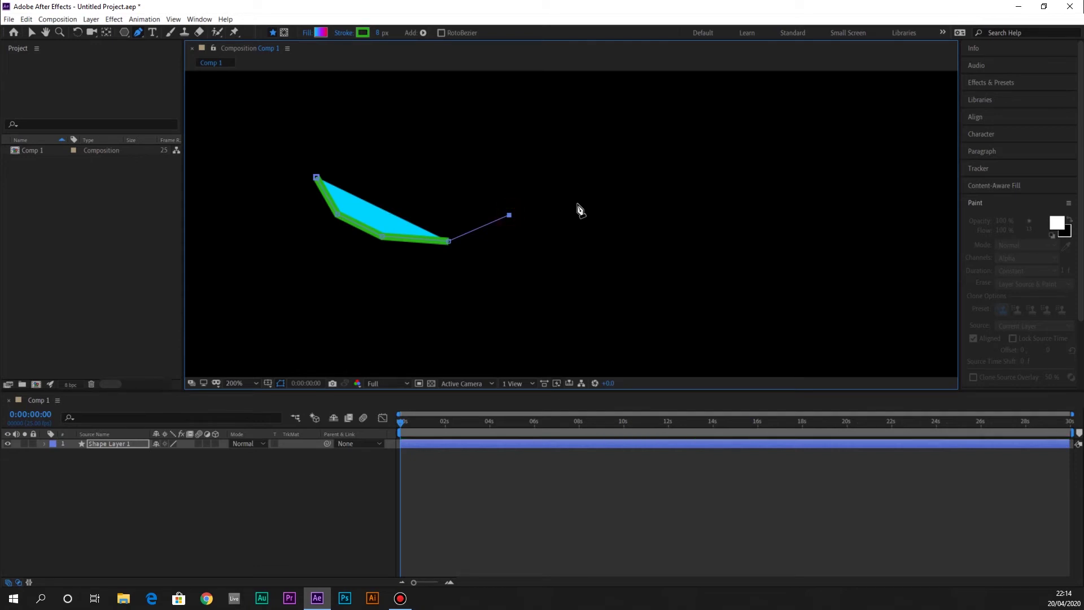
{"action": "left_click", "coordinate": [575, 223]}
{"action": "left_click", "coordinate": [618, 208]}
{"action": "left_click", "coordinate": [617, 163]}
{"action": "left_click", "coordinate": [552, 174]}
{"action": "left_click", "coordinate": [512, 185]}
{"action": "left_click", "coordinate": [463, 154]}
{"action": "left_click", "coordinate": [433, 138]}
{"action": "left_click", "coordinate": [400, 124]}
{"action": "left_click", "coordinate": [368, 139]}
{"action": "left_click", "coordinate": [337, 153]}
{"action": "left_click", "coordinate": [316, 177]}
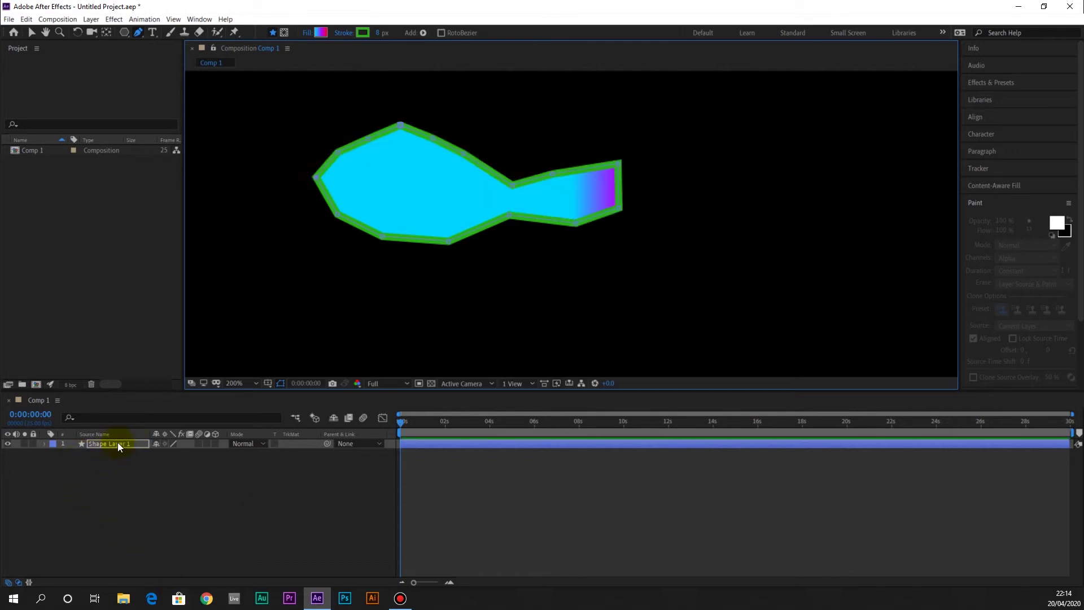
Expand the new layer's Contents and Shape 1 group to examine its path, stroke, fill and transform entries.
{"action": "left_click", "coordinate": [44, 443]}
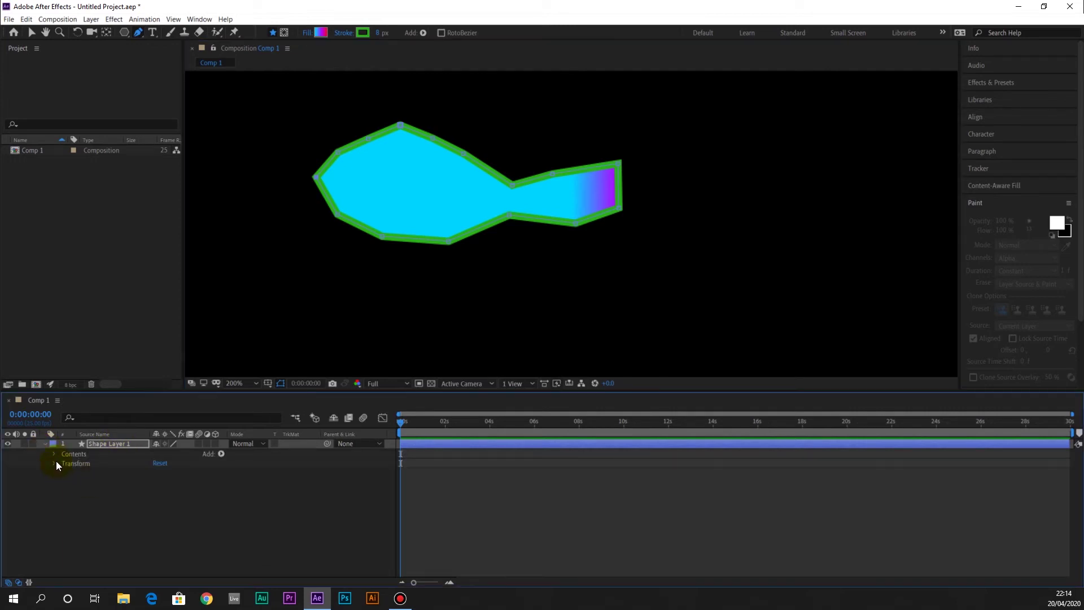
{"action": "left_click", "coordinate": [53, 454]}
{"action": "left_click", "coordinate": [63, 463]}
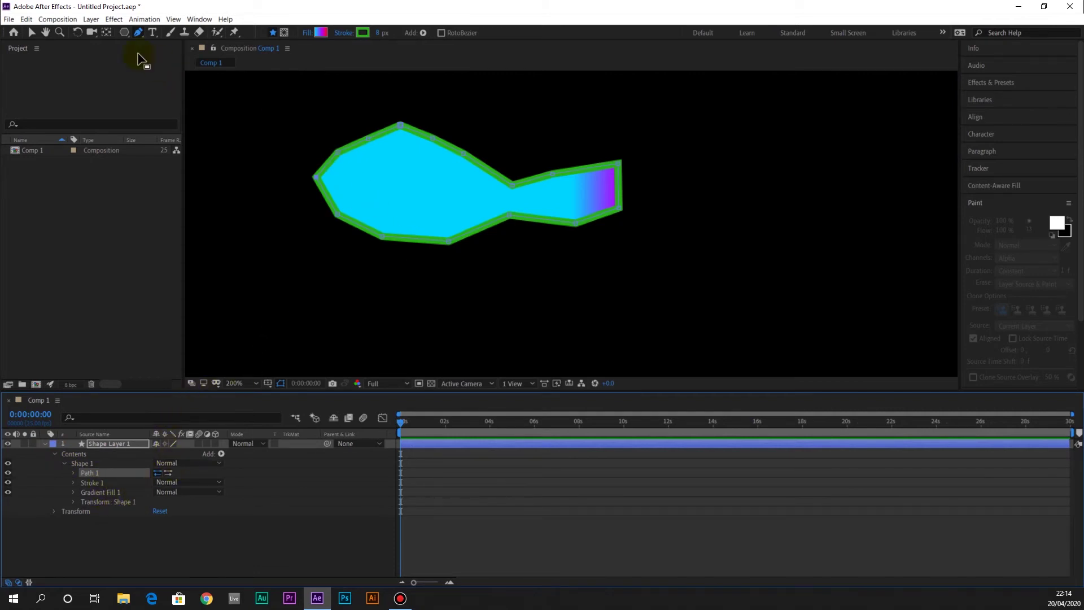
Draw a slightly sloping straight line below the fish-like shape with the Pen tool on the same layer.
{"action": "left_click", "coordinate": [458, 278]}
{"action": "left_click", "coordinate": [566, 320]}
{"action": "left_click_drag", "start_coordinate": [567, 323], "coordinate": [632, 298]}
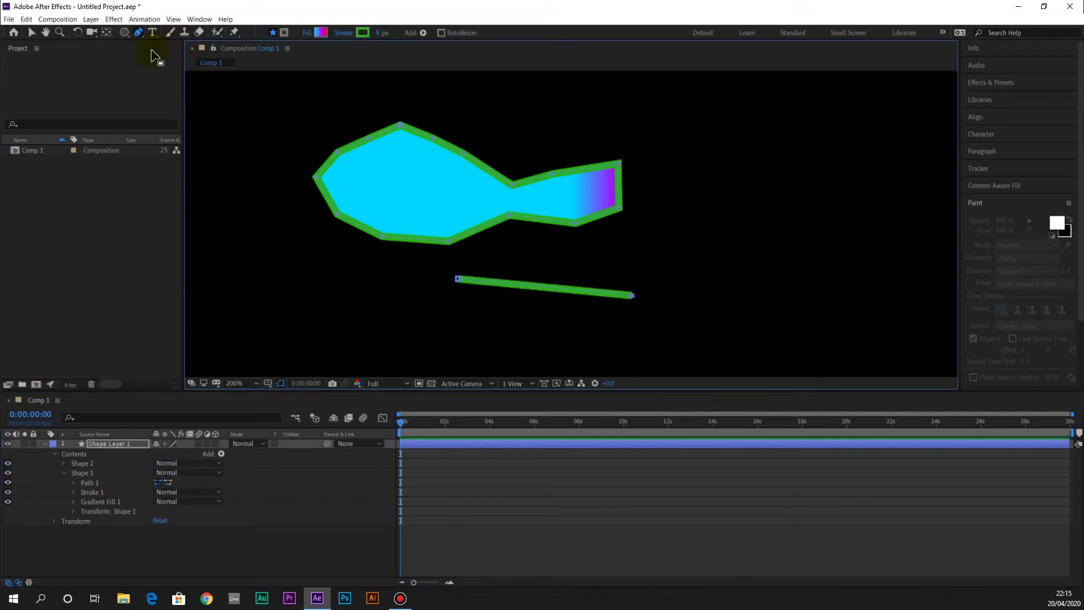
Curve both end points of the straight line below the fish-like shape with the Convert Vertex tool, forming a bowl-shaped arc.
{"action": "left_click", "coordinate": [139, 33]}
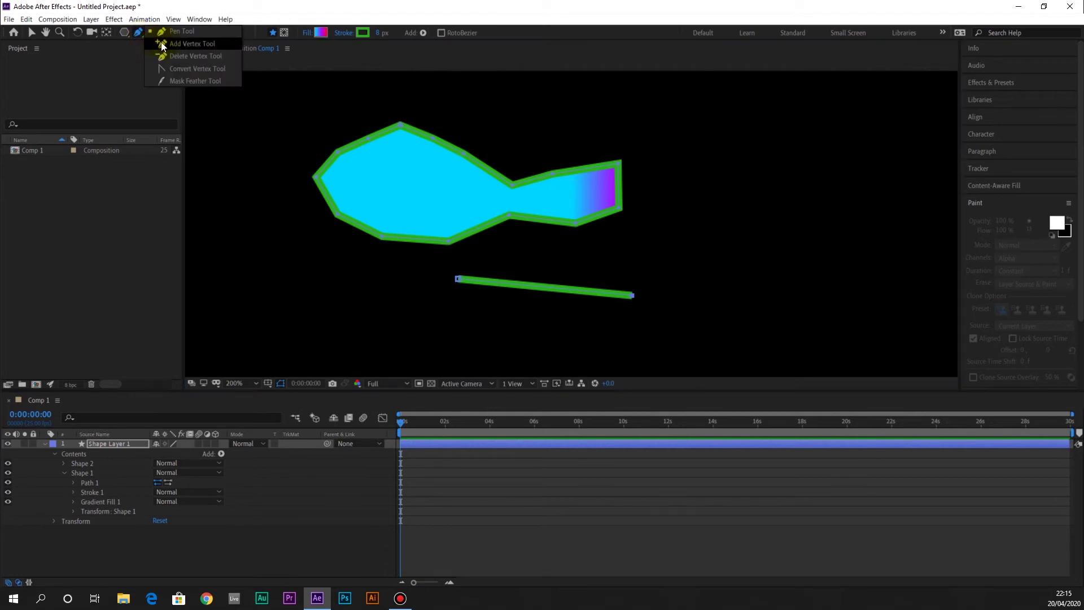
{"action": "left_click", "coordinate": [201, 69]}
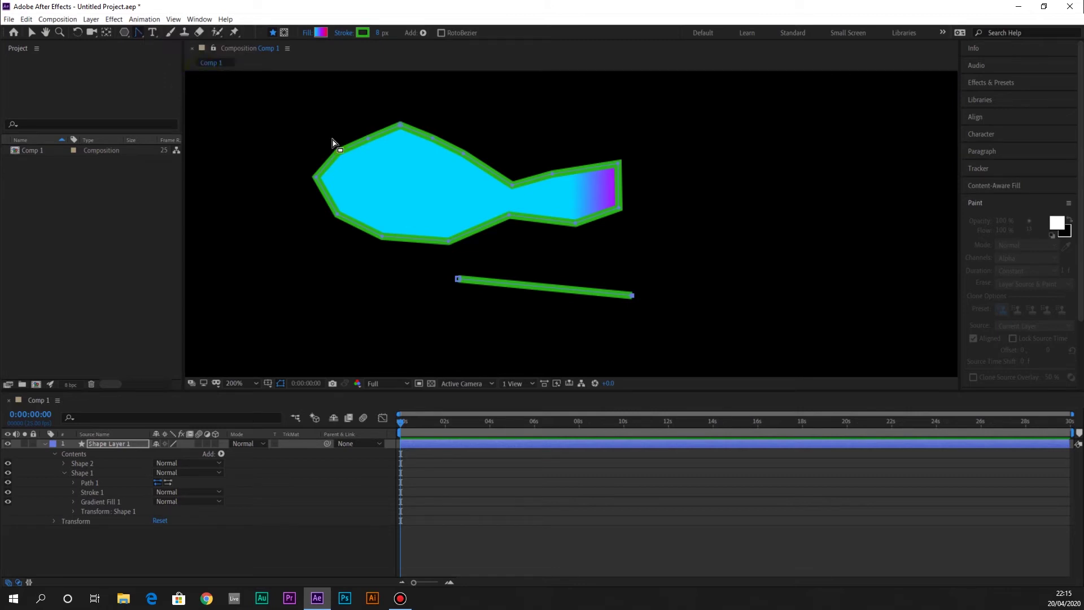
{"action": "left_click", "coordinate": [457, 281]}
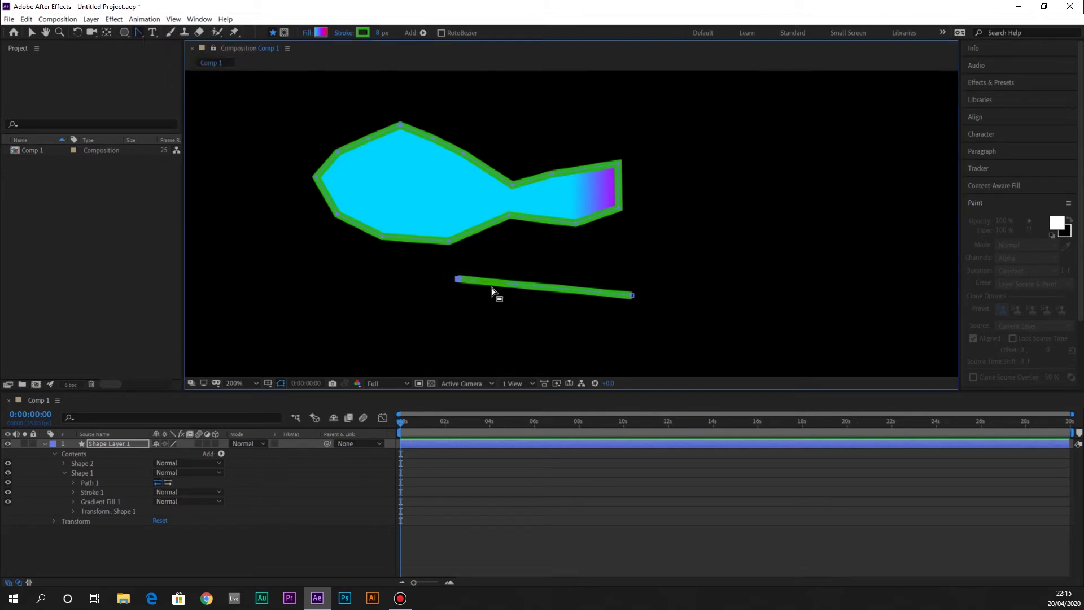
{"action": "left_click_drag", "start_coordinate": [517, 288], "coordinate": [392, 367]}
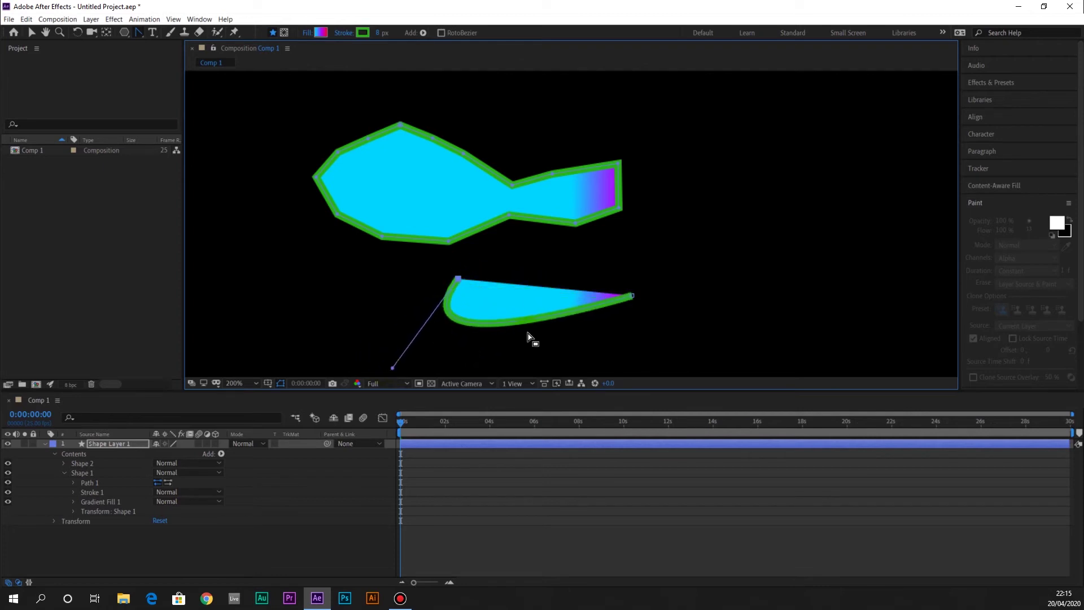
{"action": "left_click", "coordinate": [633, 295]}
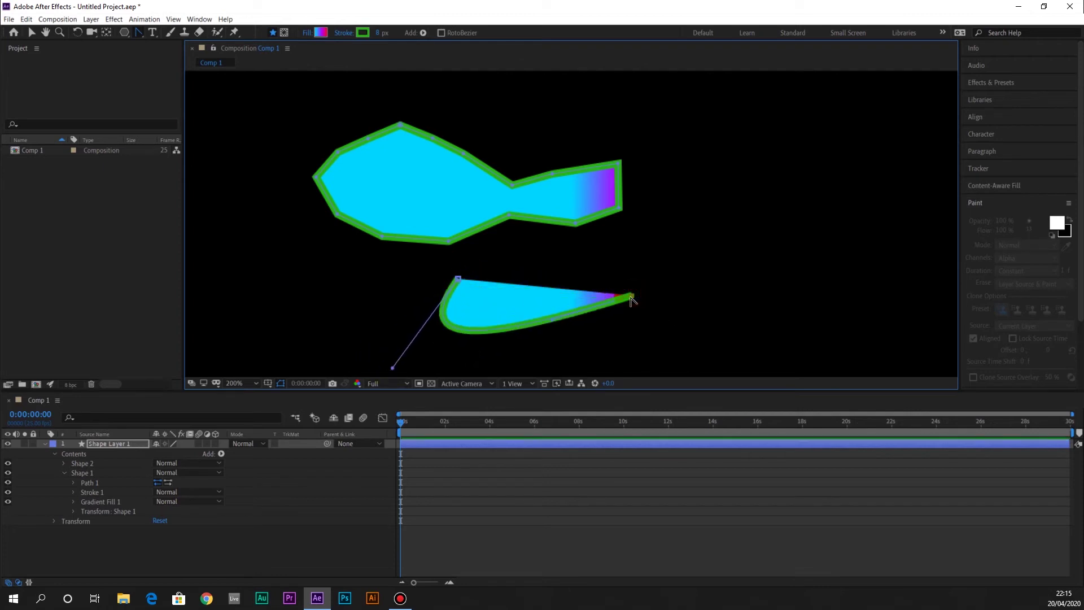
{"action": "left_click_drag", "start_coordinate": [552, 321], "coordinate": [707, 320]}
Pull curve handles from several vertices along the tail and upper edge of the fish-like shape with the Convert Vertex tool.
{"action": "left_click", "coordinate": [508, 219]}
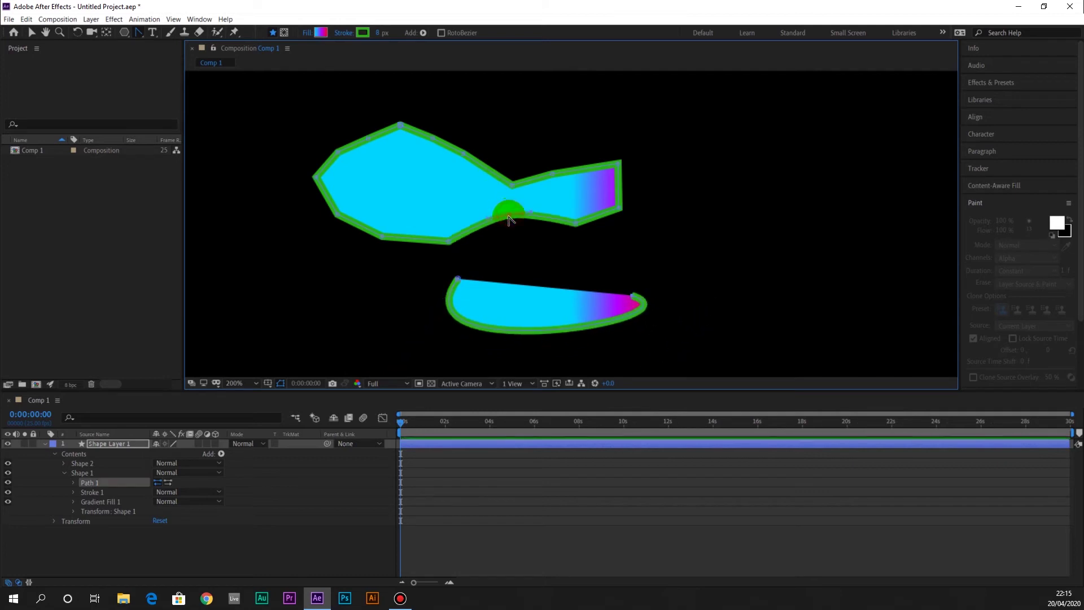
{"action": "mouse_move", "coordinate": [508, 219]}
{"action": "left_mouse_down"}
{"action": "mouse_move", "coordinate": [511, 244]}
{"action": "mouse_move", "coordinate": [531, 198]}
{"action": "mouse_move", "coordinate": [523, 232]}
{"action": "left_mouse_up"}
{"action": "left_click", "coordinate": [576, 223]}
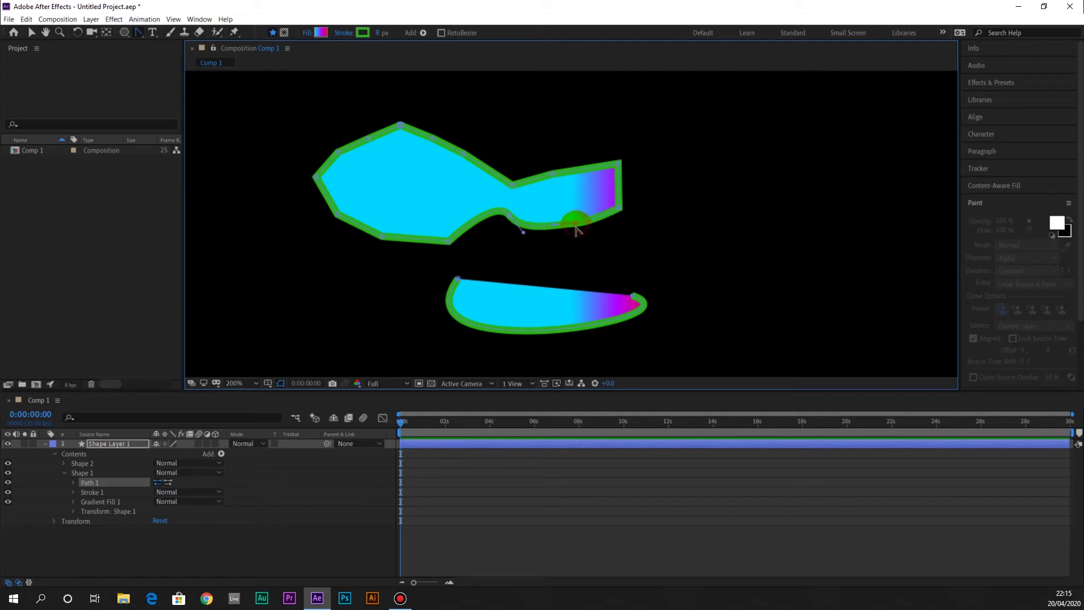
{"action": "left_click_drag", "start_coordinate": [552, 224], "coordinate": [591, 283]}
{"action": "left_click_drag", "start_coordinate": [619, 164], "coordinate": [582, 137]}
{"action": "left_click_drag", "start_coordinate": [553, 174], "coordinate": [515, 144]}
{"action": "left_click_drag", "start_coordinate": [402, 128], "coordinate": [310, 120]}
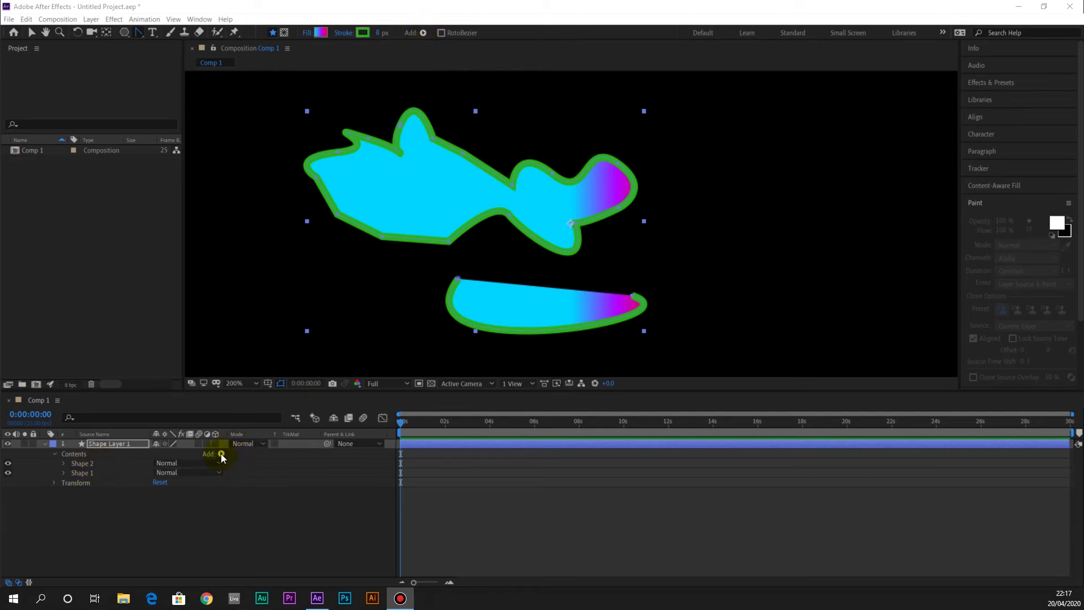
Add a Trim Paths operator to Shape 2, the curved line.
{"action": "left_click", "coordinate": [81, 464]}
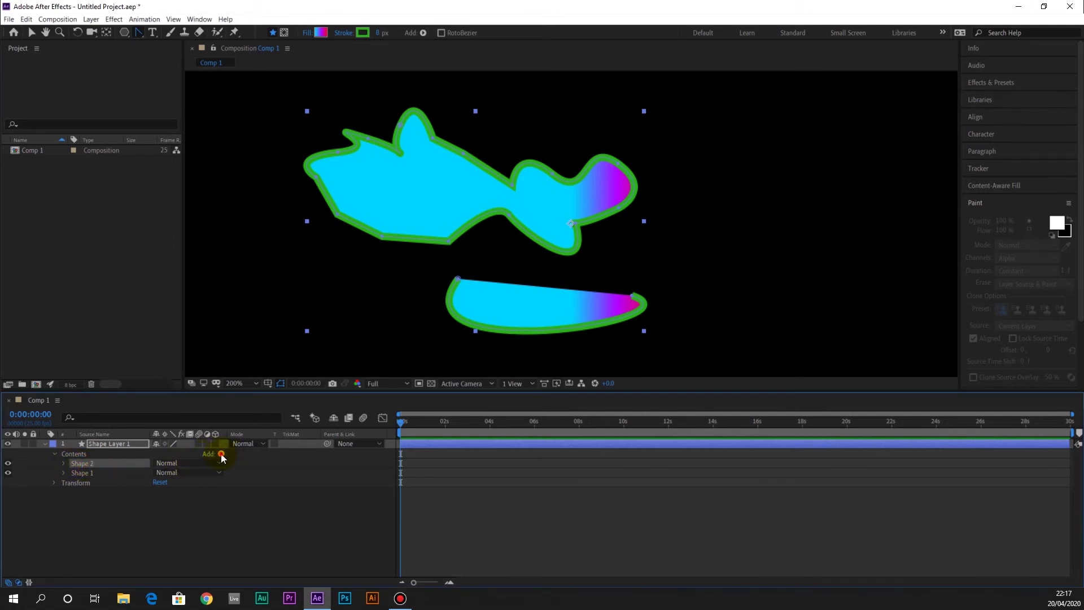
{"action": "left_click", "coordinate": [221, 455]}
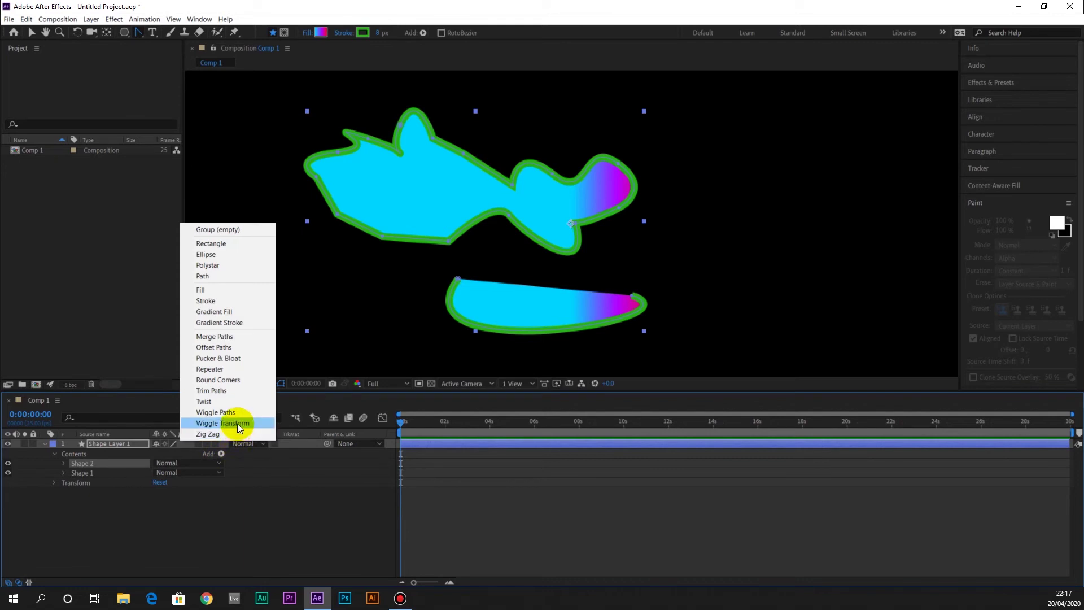
{"action": "left_click", "coordinate": [231, 391]}
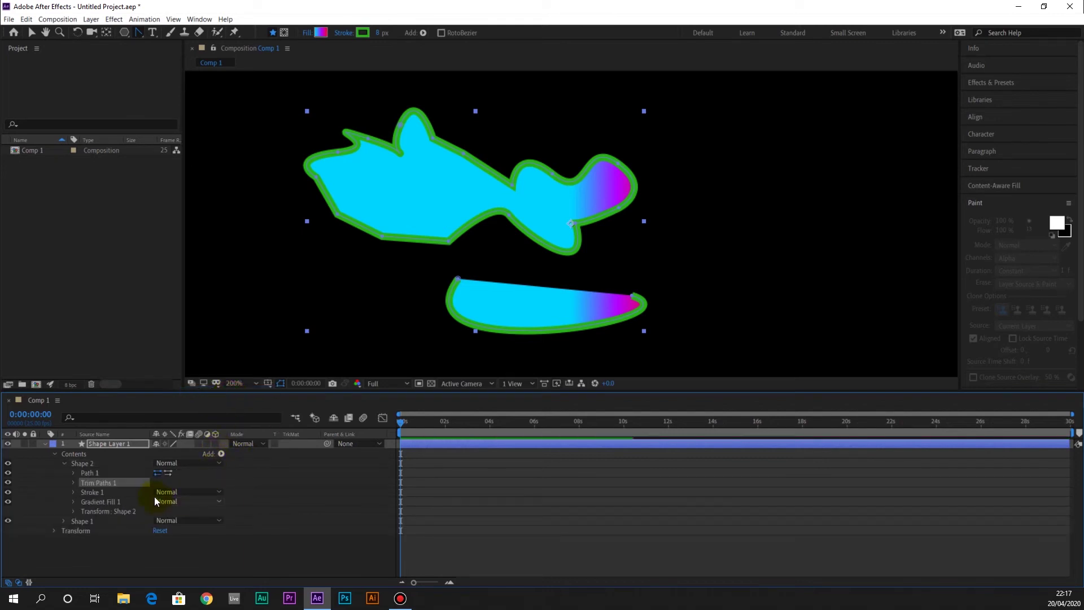
Set Shape 2's Trim Paths Start to 90% and End to 57%, and shift its Offset by more than two turns.
{"action": "left_click", "coordinate": [74, 483]}
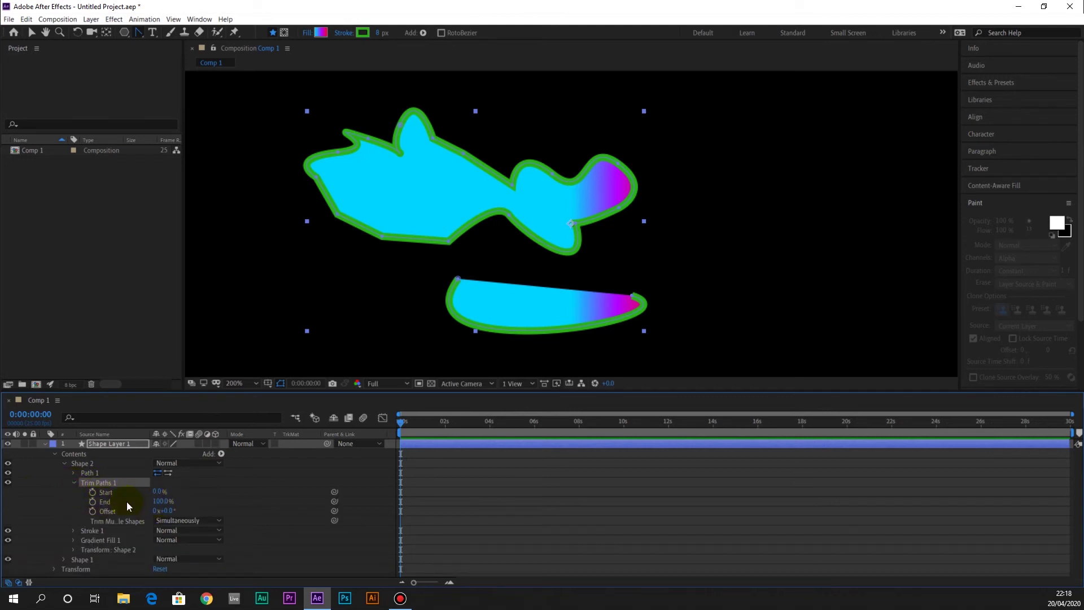
{"action": "mouse_move", "coordinate": [156, 492]}
{"action": "left_mouse_down"}
{"action": "mouse_move", "coordinate": [207, 492]}
{"action": "mouse_move", "coordinate": [156, 492]}
{"action": "mouse_move", "coordinate": [204, 493]}
{"action": "mouse_move", "coordinate": [153, 501]}
{"action": "left_mouse_up"}
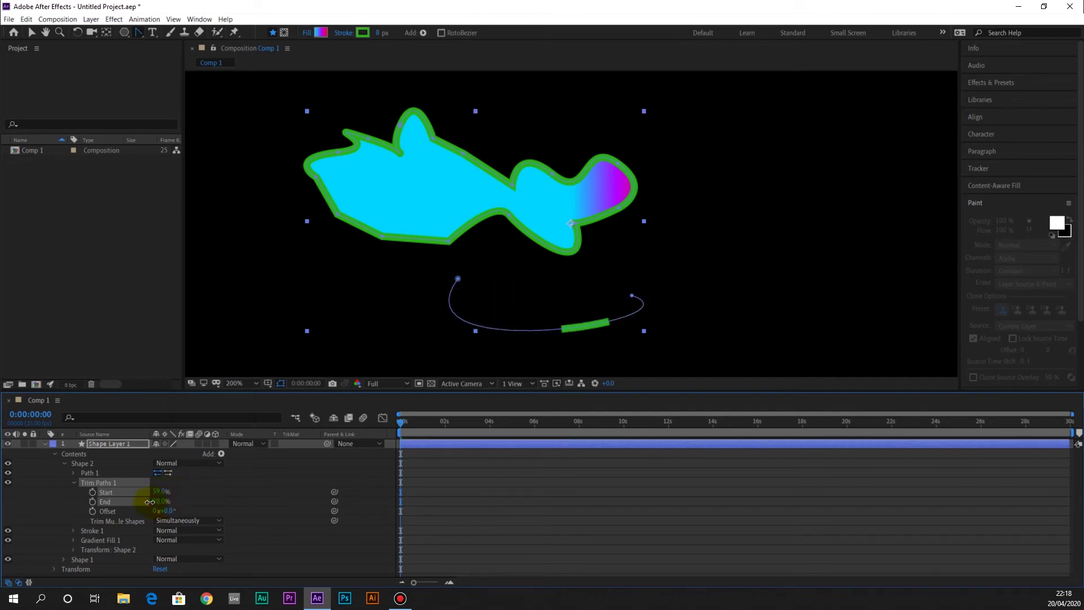
{"action": "left_click", "coordinate": [165, 510]}
{"action": "mouse_move", "coordinate": [165, 510]}
{"action": "left_mouse_down"}
{"action": "mouse_move", "coordinate": [121, 505]}
{"action": "mouse_move", "coordinate": [31, 460]}
{"action": "mouse_move", "coordinate": [111, 471]}
{"action": "mouse_move", "coordinate": [213, 462]}
{"action": "mouse_move", "coordinate": [322, 414]}
{"action": "mouse_move", "coordinate": [551, 409]}
{"action": "mouse_move", "coordinate": [414, 411]}
{"action": "mouse_move", "coordinate": [310, 460]}
{"action": "left_mouse_up"}
{"action": "mouse_move", "coordinate": [162, 501]}
{"action": "left_mouse_down"}
{"action": "mouse_move", "coordinate": [181, 499]}
{"action": "mouse_move", "coordinate": [165, 496]}
{"action": "mouse_move", "coordinate": [172, 513]}
{"action": "mouse_move", "coordinate": [443, 453]}
{"action": "mouse_move", "coordinate": [252, 470]}
{"action": "mouse_move", "coordinate": [310, 469]}
{"action": "mouse_move", "coordinate": [272, 479]}
{"action": "left_mouse_up"}
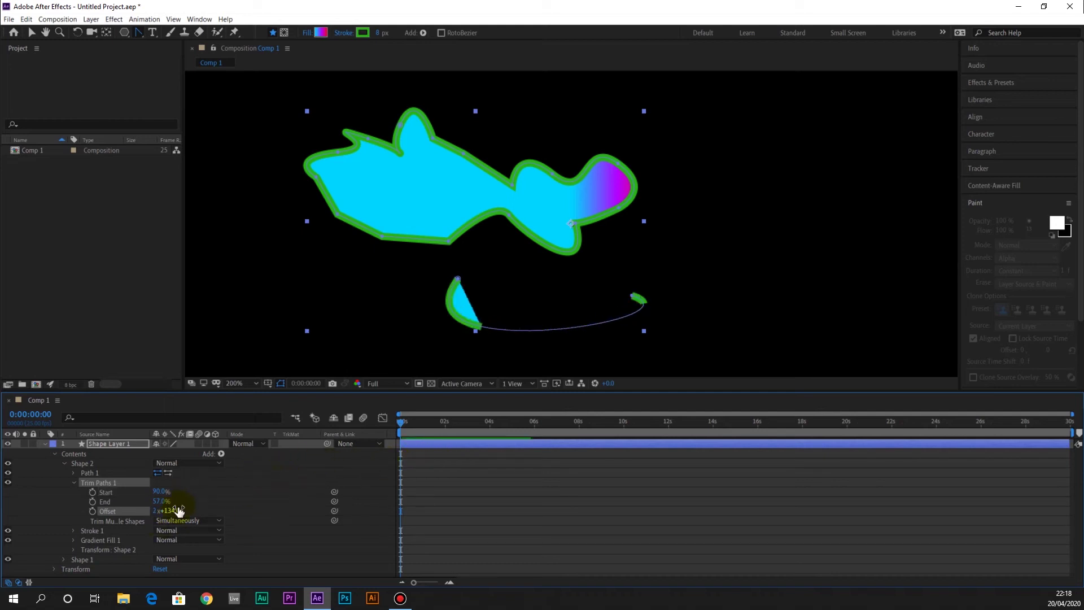
Add Trim Paths to Shape 1, the fish-like outline, with Start 39%, End 85% and Offset 0°.
{"action": "left_click", "coordinate": [64, 464]}
{"action": "left_click", "coordinate": [63, 473]}
{"action": "left_click", "coordinate": [78, 473]}
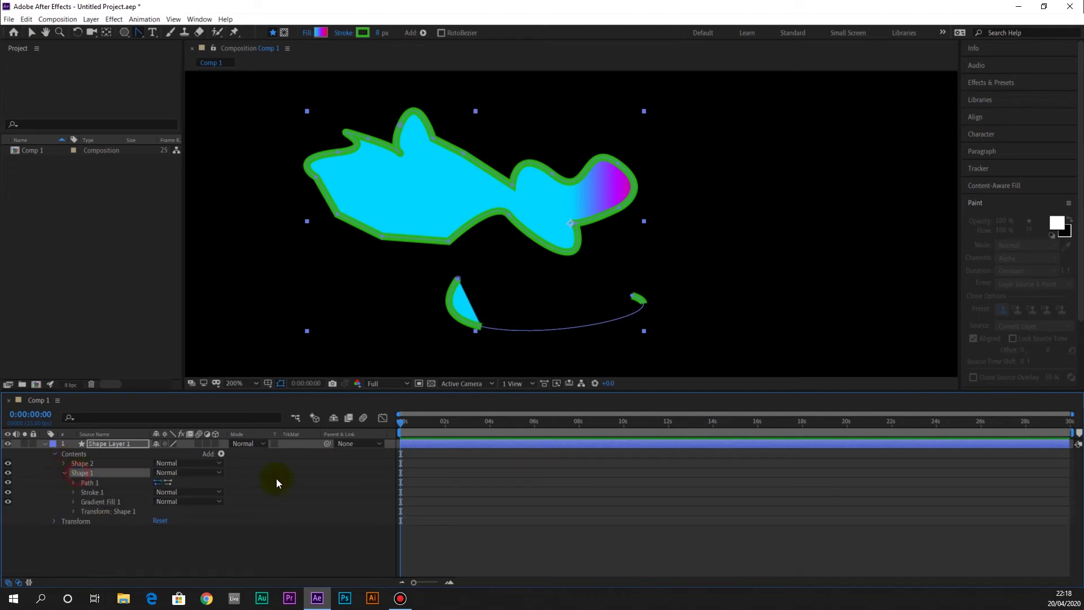
{"action": "left_click", "coordinate": [222, 454]}
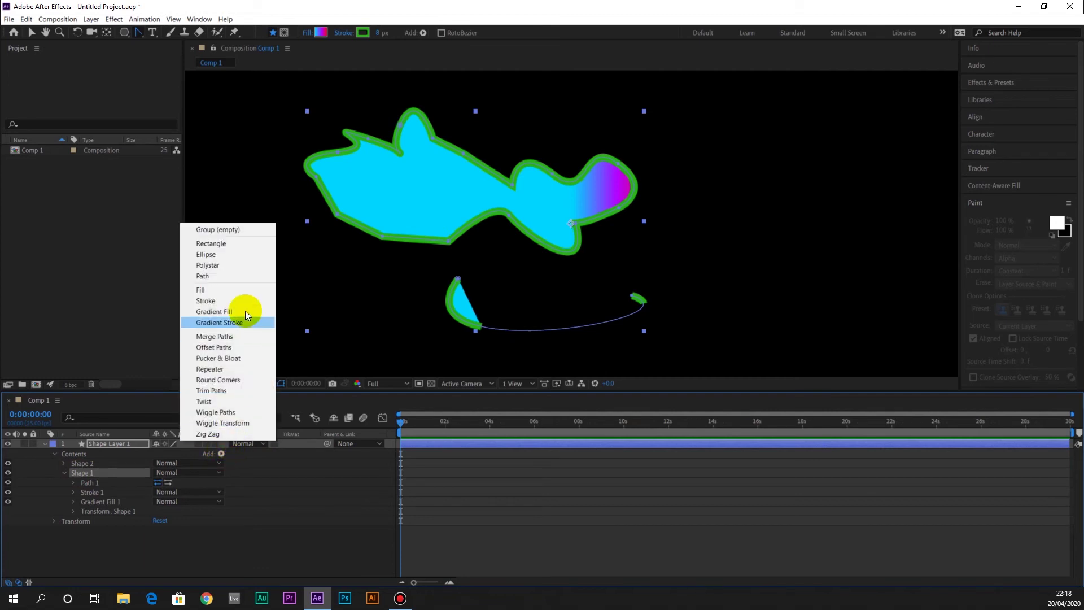
{"action": "left_click", "coordinate": [242, 391]}
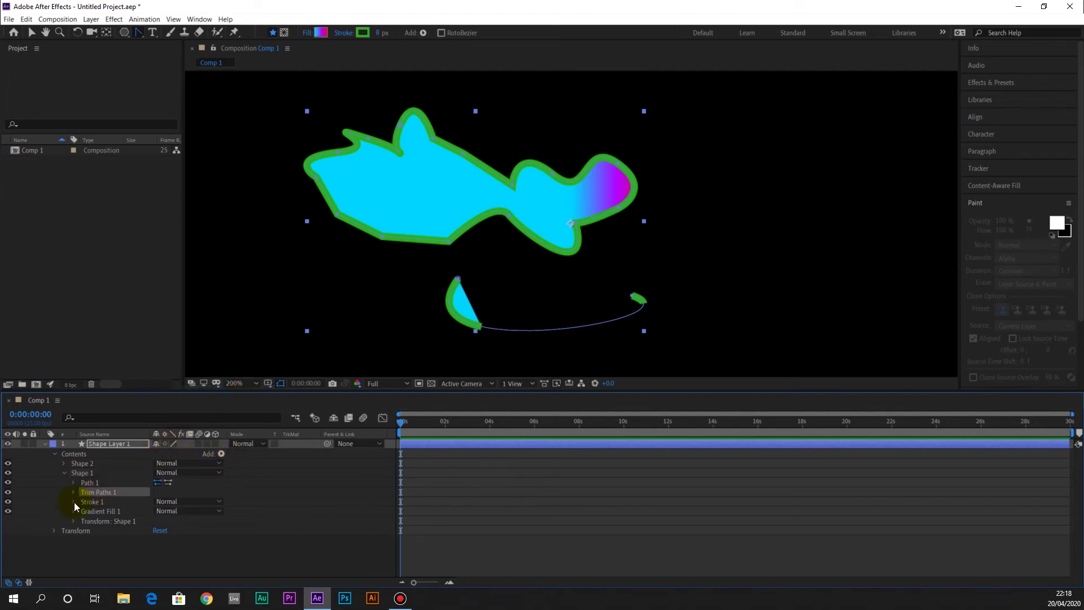
{"action": "left_click", "coordinate": [73, 491]}
{"action": "mouse_move", "coordinate": [160, 501]}
{"action": "left_mouse_down"}
{"action": "mouse_move", "coordinate": [184, 504]}
{"action": "mouse_move", "coordinate": [154, 512]}
{"action": "mouse_move", "coordinate": [181, 511]}
{"action": "mouse_move", "coordinate": [164, 519]}
{"action": "mouse_move", "coordinate": [189, 518]}
{"action": "mouse_move", "coordinate": [331, 477]}
{"action": "mouse_move", "coordinate": [363, 448]}
{"action": "mouse_move", "coordinate": [305, 477]}
{"action": "mouse_move", "coordinate": [213, 479]}
{"action": "mouse_move", "coordinate": [207, 493]}
{"action": "left_mouse_up"}
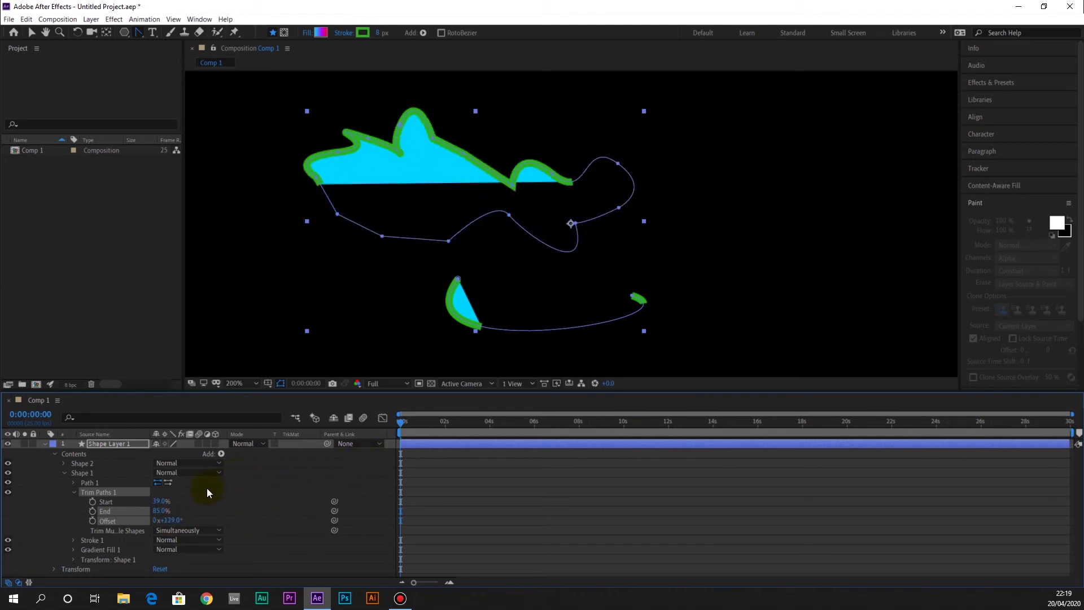
{"action": "left_click", "coordinate": [169, 520]}
{"action": "type", "text": "0"}
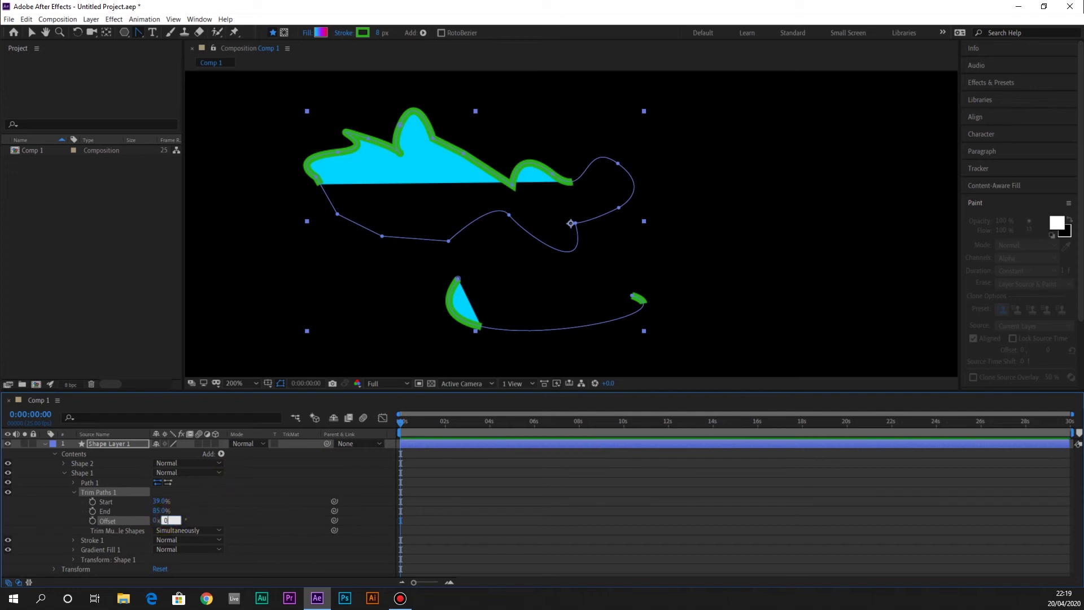
{"action": "left_click", "coordinate": [219, 504]}
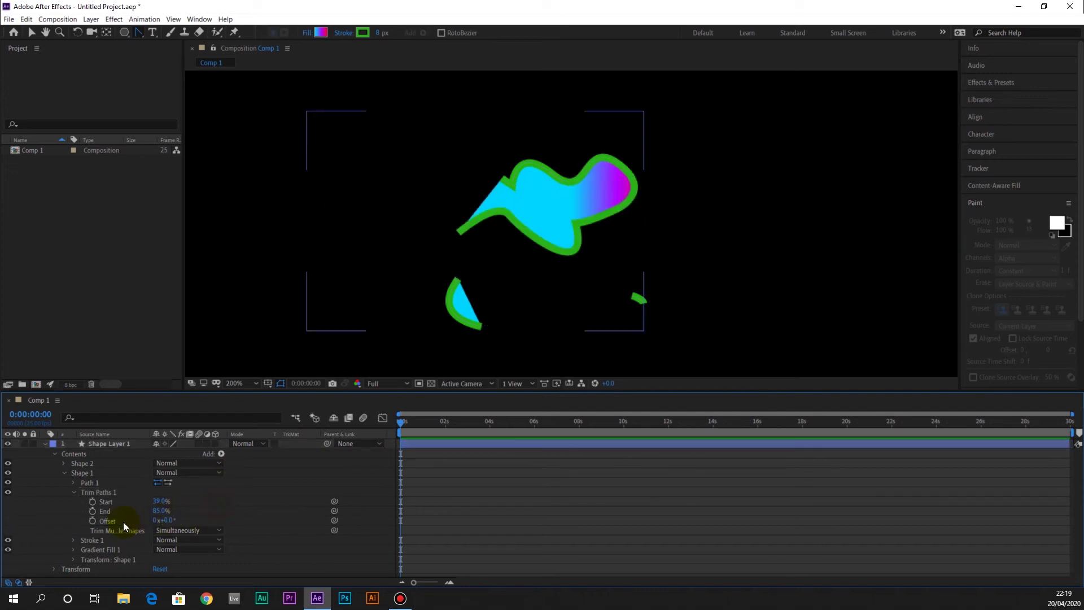
Keyframe Shape 1's Trim Paths Offset from 0° at the start to a higher value at 0:00:03:24 and preview the animation.
{"action": "left_click", "coordinate": [92, 521]}
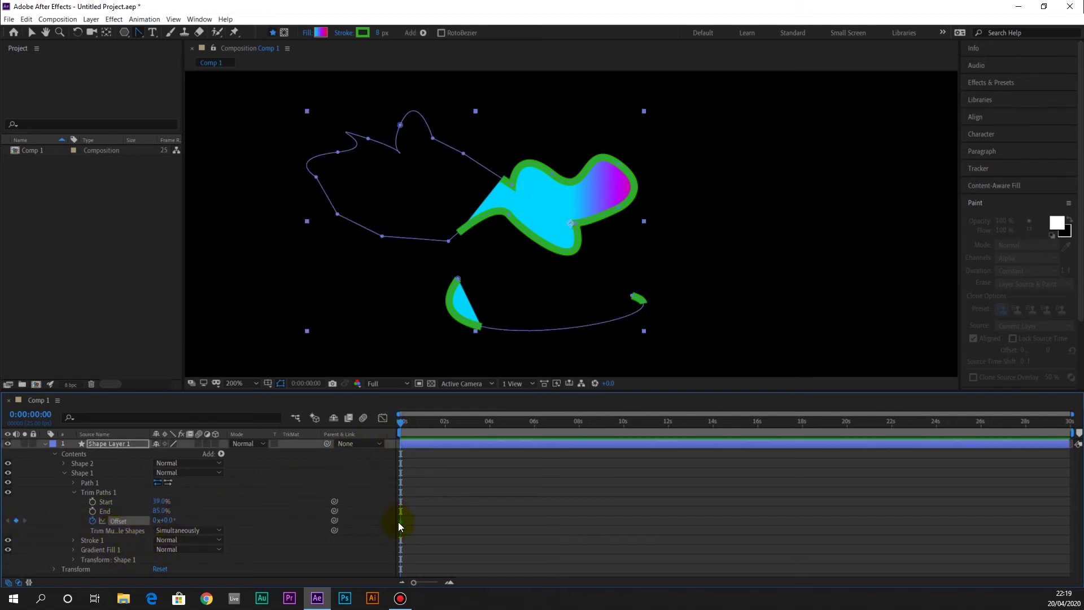
{"action": "left_click_drag", "start_coordinate": [418, 426], "coordinate": [488, 426]}
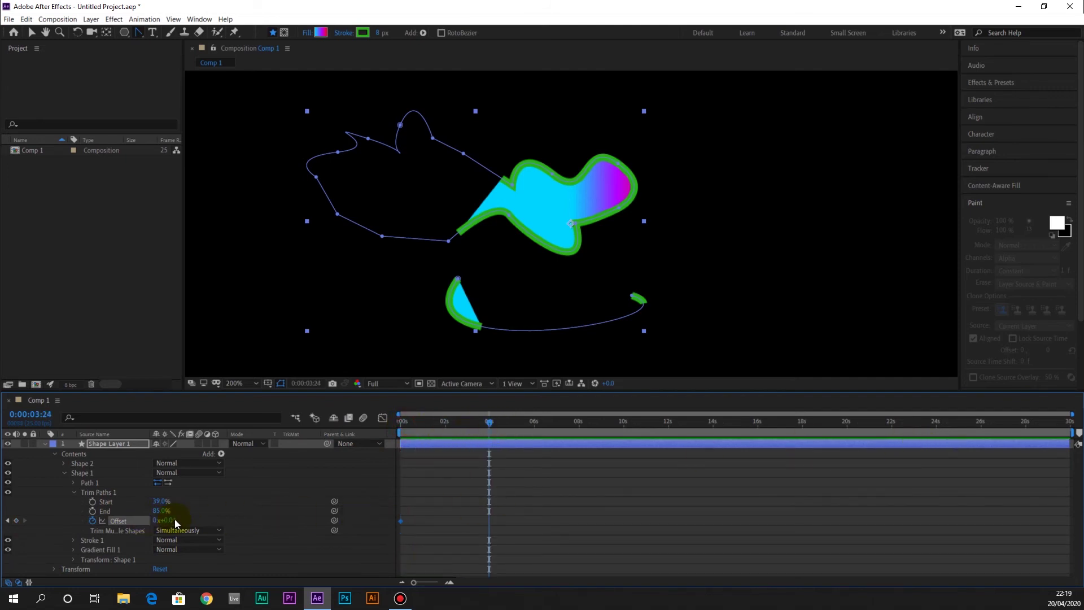
{"action": "mouse_move", "coordinate": [174, 520]}
{"action": "left_mouse_down"}
{"action": "mouse_move", "coordinate": [439, 493]}
{"action": "mouse_move", "coordinate": [494, 446]}
{"action": "mouse_move", "coordinate": [375, 433]}
{"action": "left_mouse_up"}
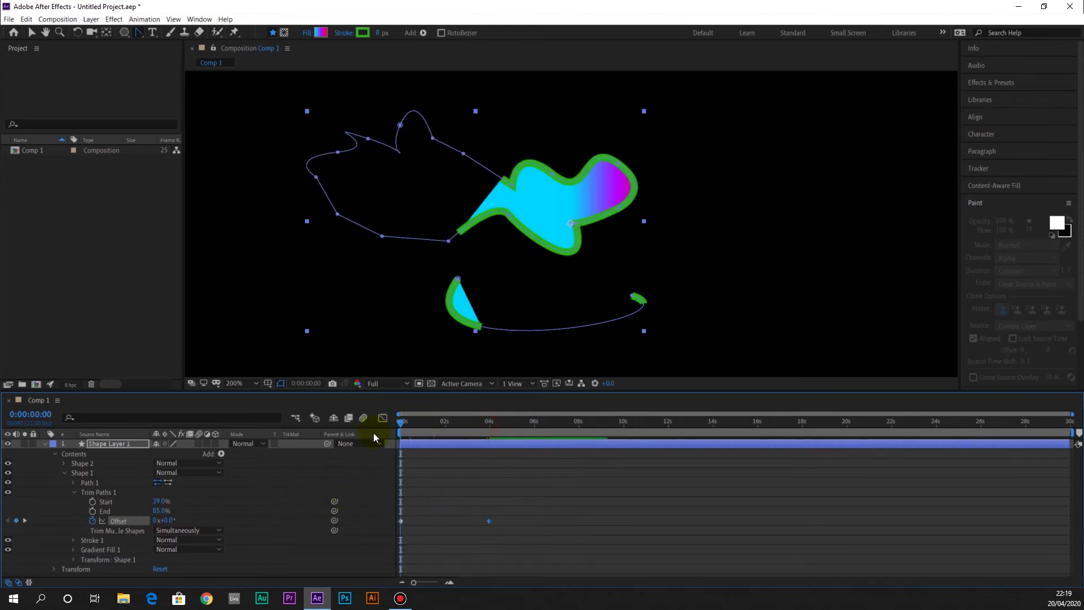
{"action": "key", "text": "space"}
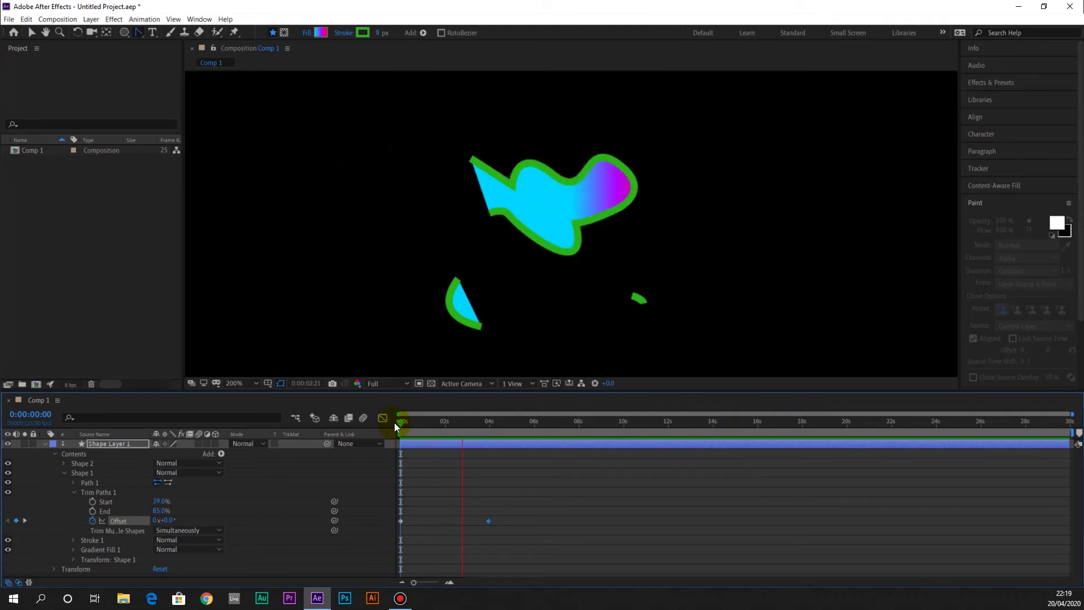
{"action": "key", "text": "space"}
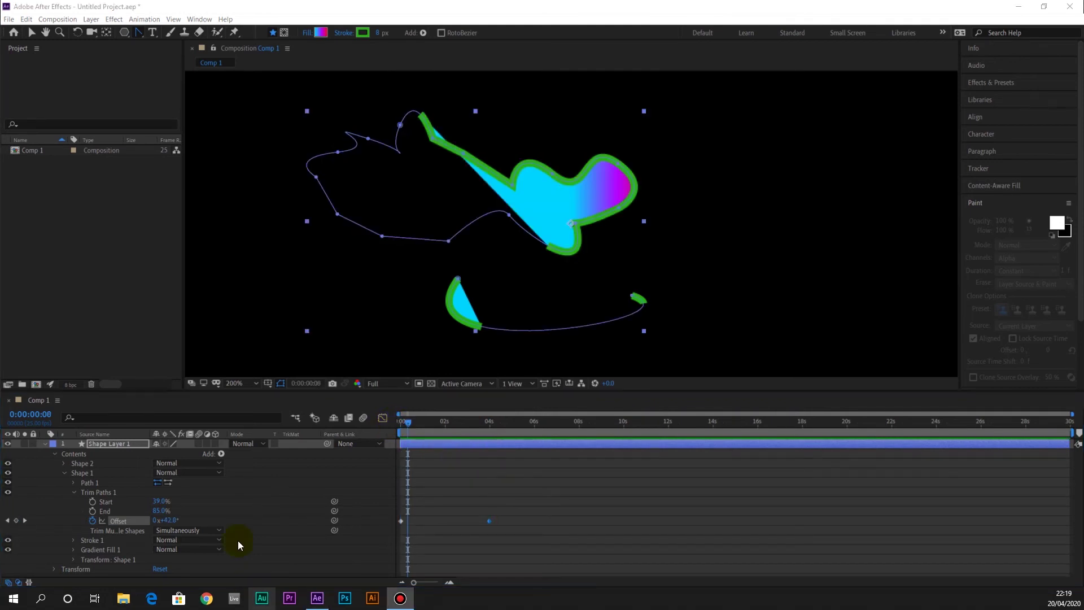
Delete Shape Layer 1 and draw a pentagon near the middle of the composition with the Polygon tool on a new shape layer.
{"action": "left_click", "coordinate": [113, 443]}
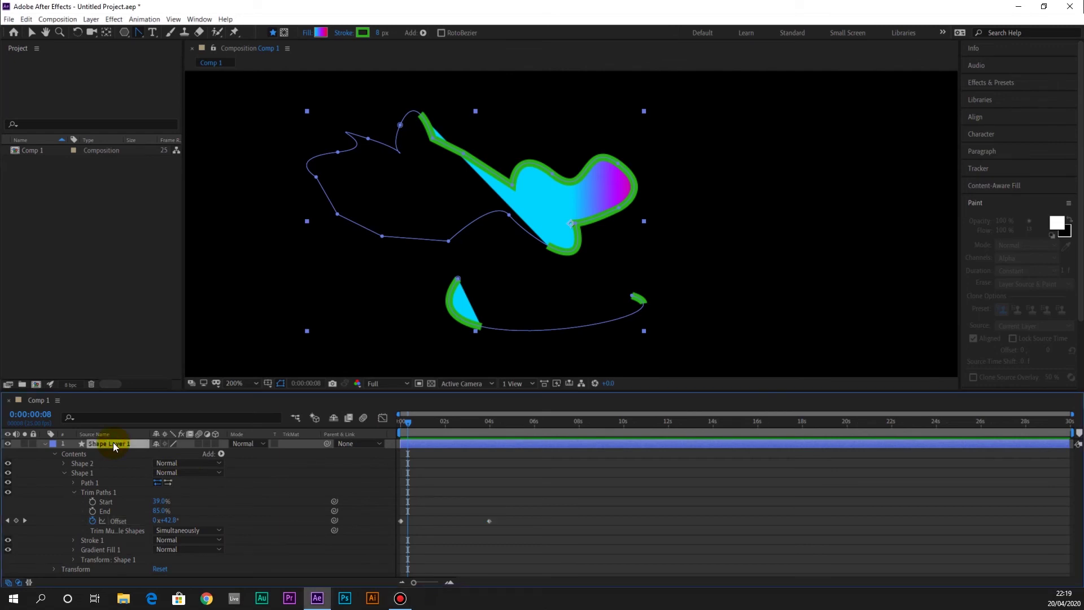
{"action": "key", "text": "Delete"}
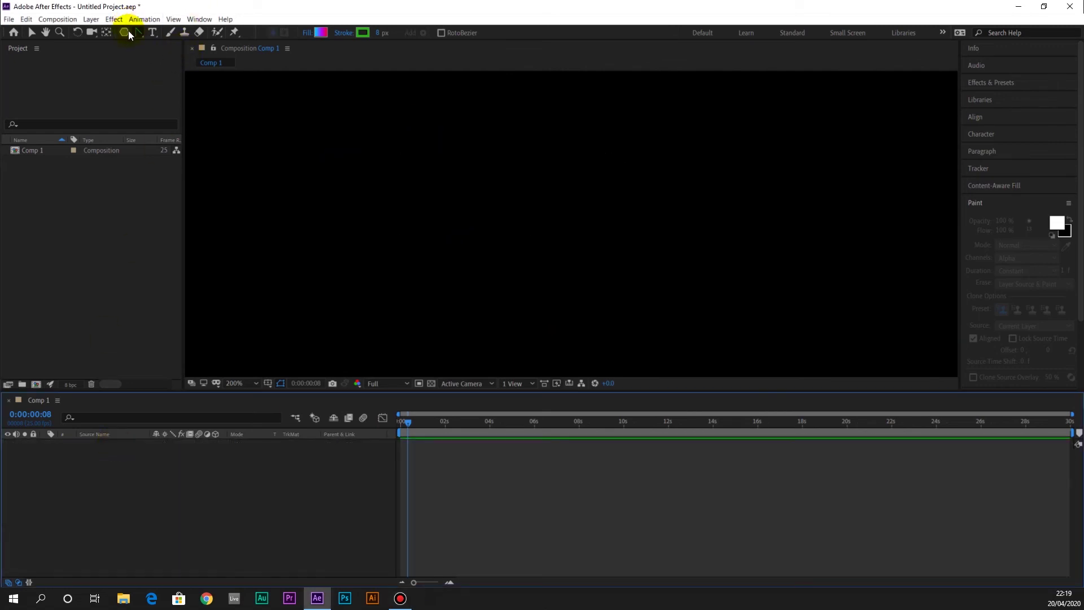
{"action": "left_click_drag", "start_coordinate": [125, 32], "coordinate": [152, 59]}
{"action": "left_click_drag", "start_coordinate": [475, 178], "coordinate": [573, 233]}
{"action": "left_click", "coordinate": [32, 32]}
{"action": "left_click", "coordinate": [149, 527]}
Try a Pucker & Bloat operator with an Amount of about -12 on the pentagon layer, and delete the operator again.
{"action": "left_click", "coordinate": [221, 453]}
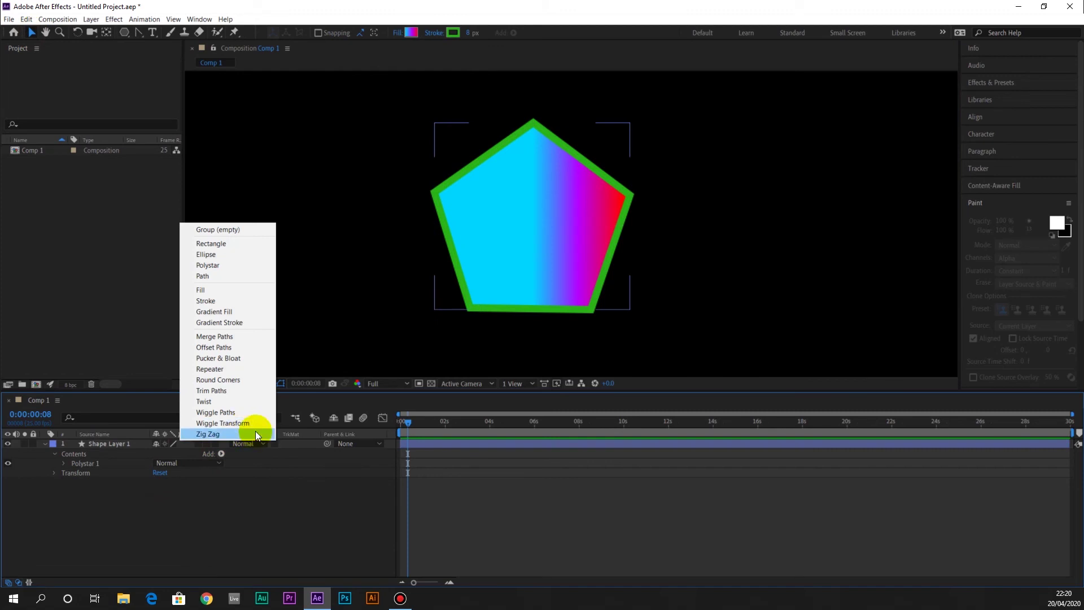
{"action": "left_click", "coordinate": [235, 360]}
{"action": "left_click", "coordinate": [63, 472]}
{"action": "left_click_drag", "start_coordinate": [154, 485], "coordinate": [109, 478]}
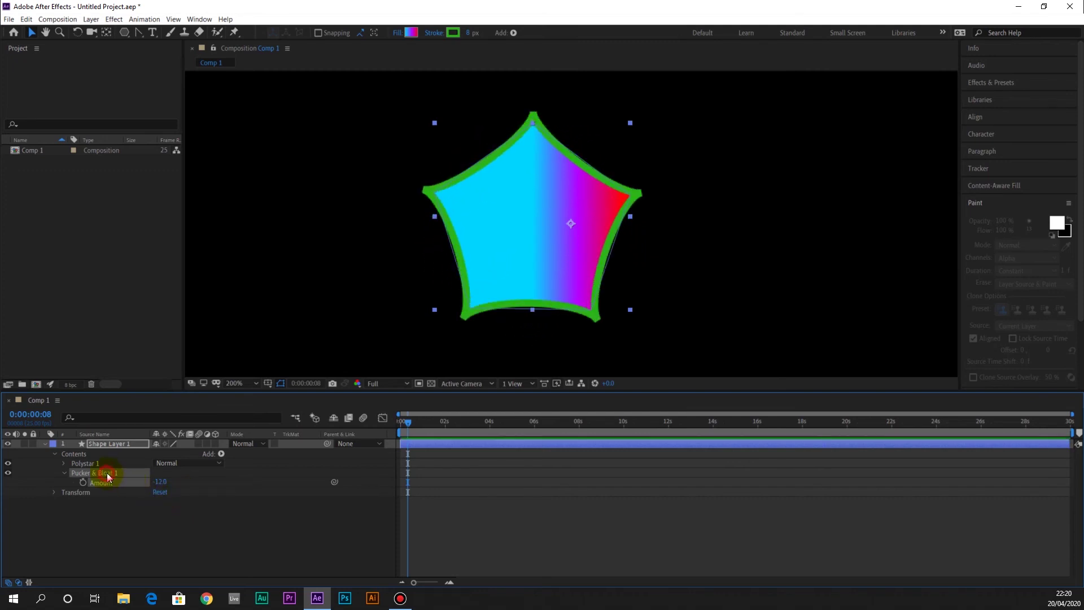
{"action": "key", "text": "Delete"}
Add a Zig Zag operator to the pentagon layer with Size 3 and 14 ridges per segment.
{"action": "left_click", "coordinate": [221, 454]}
{"action": "left_click", "coordinate": [212, 436]}
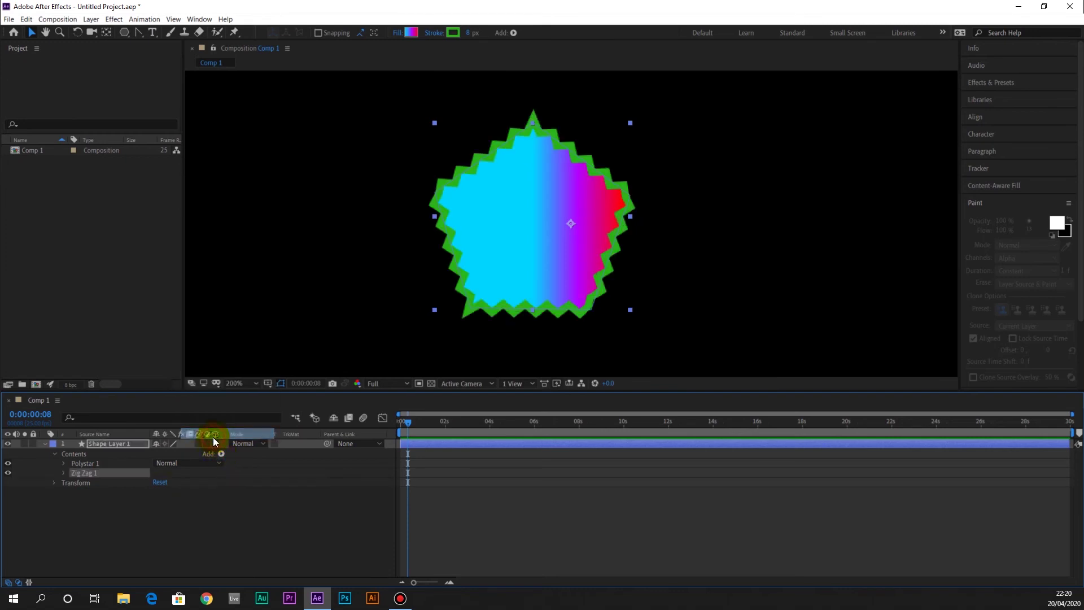
{"action": "left_click", "coordinate": [69, 475]}
{"action": "mouse_move", "coordinate": [155, 483]}
{"action": "left_mouse_down"}
{"action": "mouse_move", "coordinate": [189, 477]}
{"action": "mouse_move", "coordinate": [162, 489]}
{"action": "left_mouse_up"}
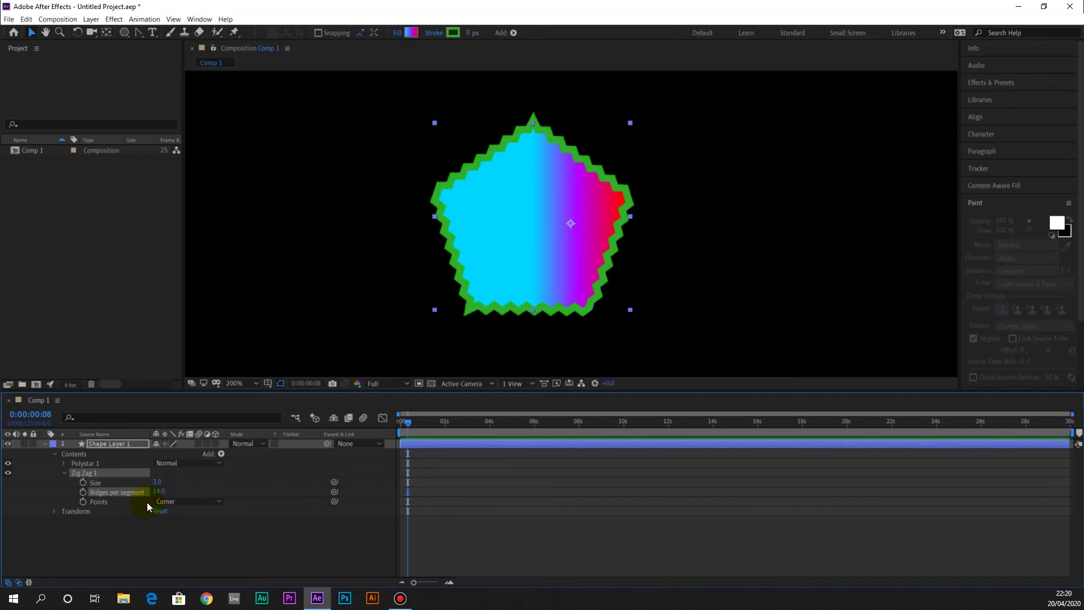
Change the Zig Zag points to Smooth, with Size 25 and 0 ridges per segment.
{"action": "left_click", "coordinate": [191, 504]}
{"action": "left_click", "coordinate": [187, 524]}
{"action": "mouse_move", "coordinate": [158, 485]}
{"action": "left_mouse_down"}
{"action": "mouse_move", "coordinate": [174, 479]}
{"action": "mouse_move", "coordinate": [161, 497]}
{"action": "mouse_move", "coordinate": [147, 495]}
{"action": "mouse_move", "coordinate": [158, 499]}
{"action": "left_mouse_up"}
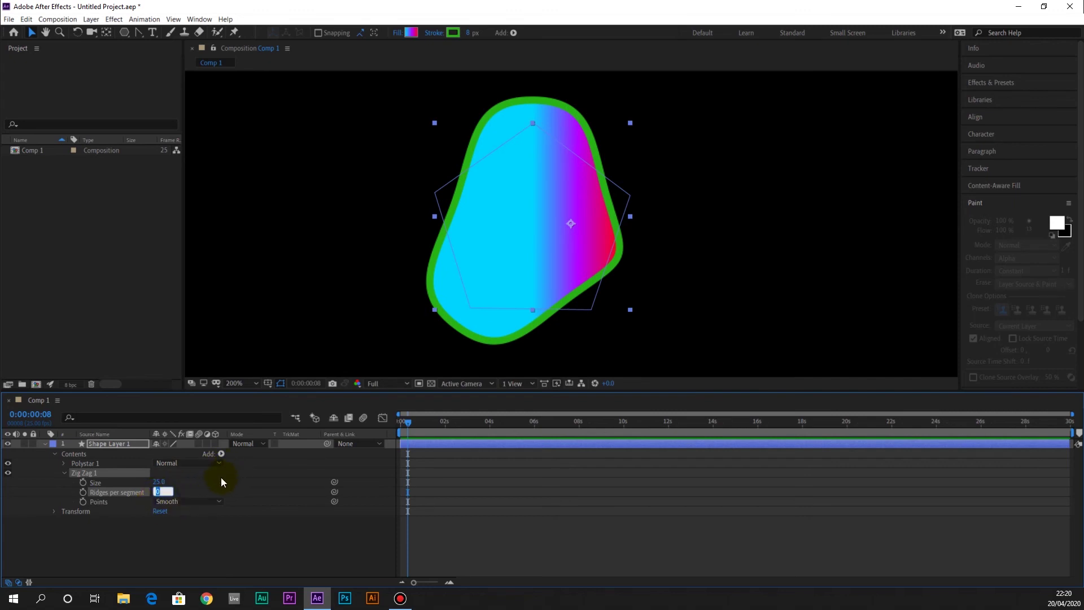
{"action": "left_click", "coordinate": [201, 477]}
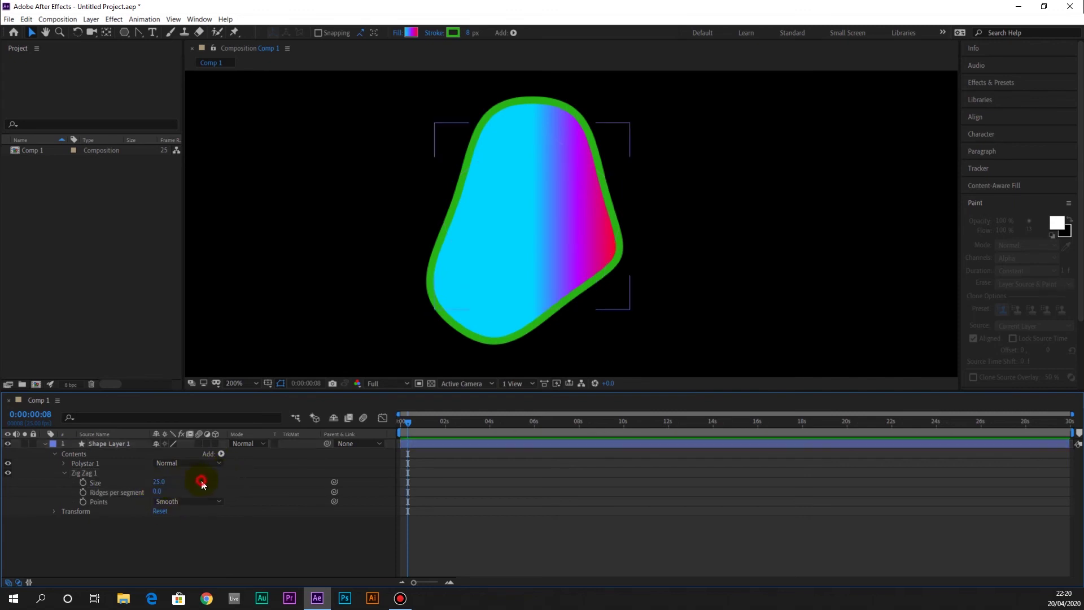
Add a Twist operator to the pentagon layer below the Zig Zag.
{"action": "left_click", "coordinate": [221, 453]}
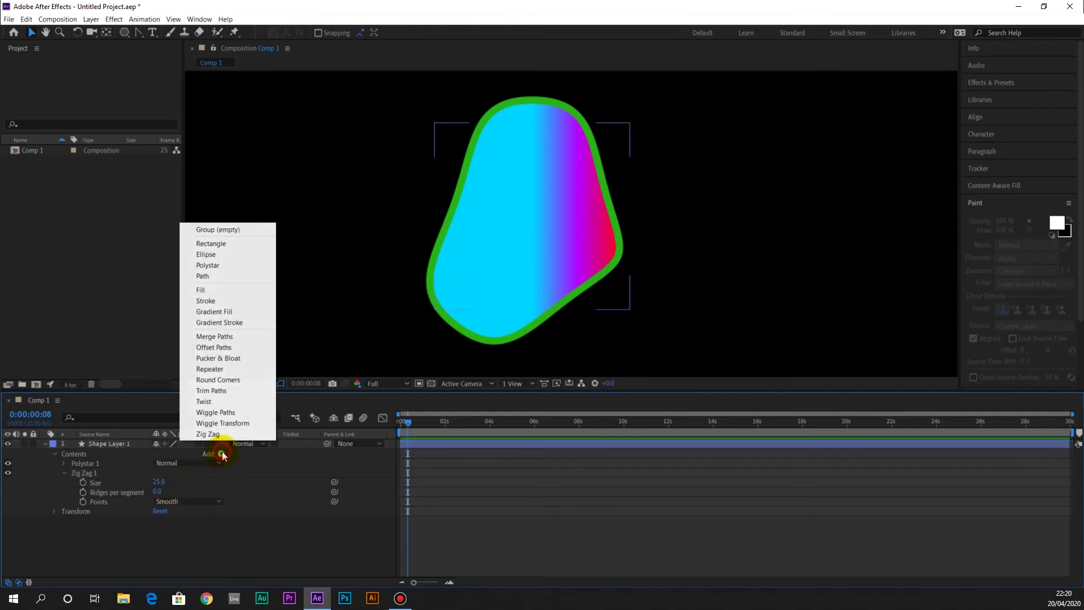
{"action": "left_click", "coordinate": [236, 402]}
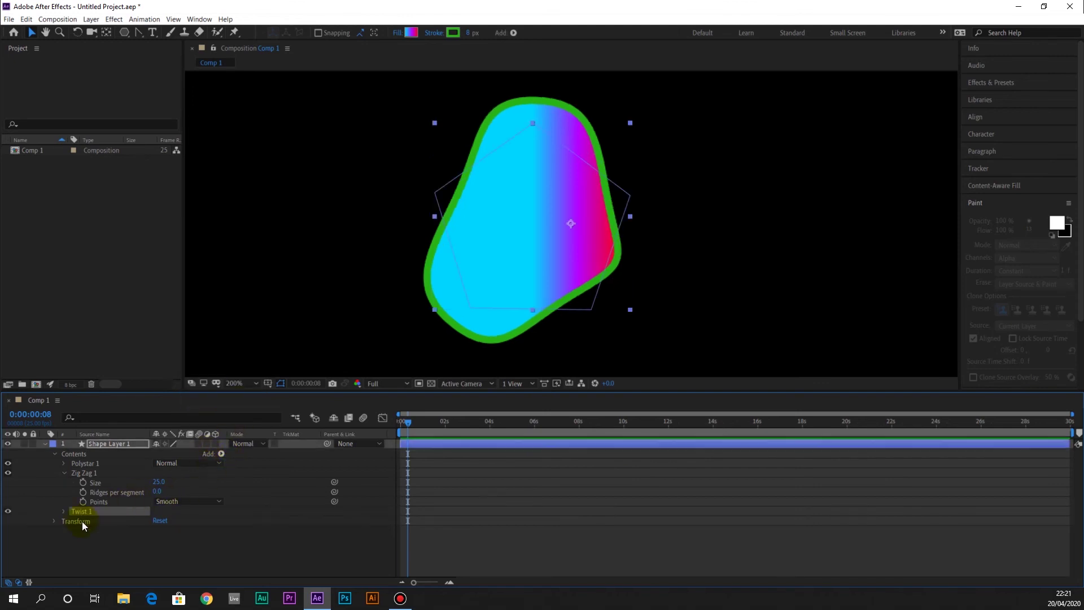
Try the Twist operator with an Angle of 99 and a shifted Center, and delete the operator.
{"action": "left_click", "coordinate": [63, 512]}
{"action": "left_click_drag", "start_coordinate": [159, 524], "coordinate": [93, 511]}
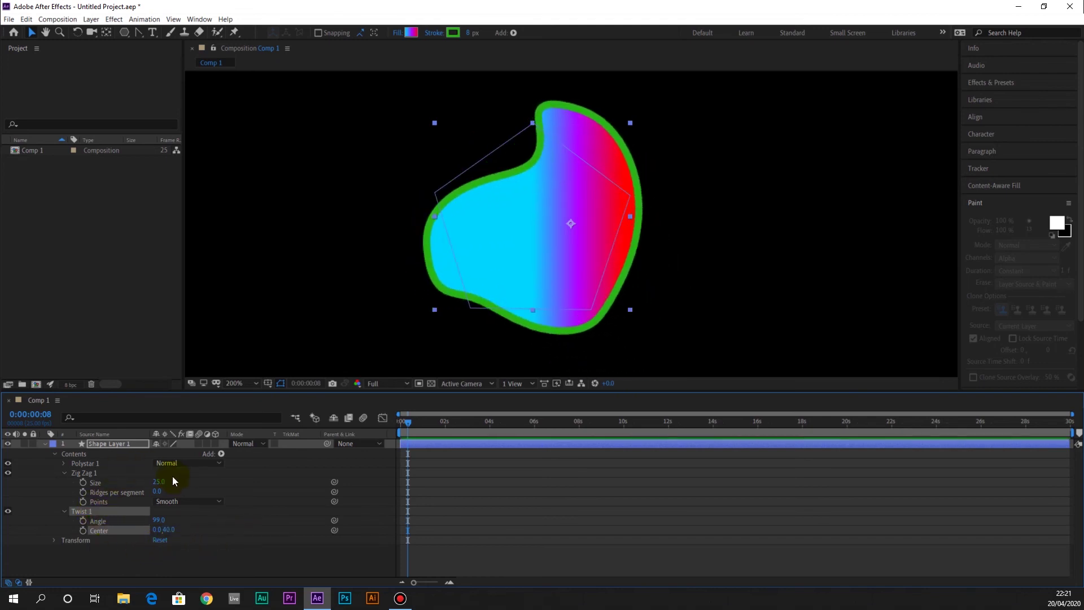
{"action": "key", "text": "Delete"}
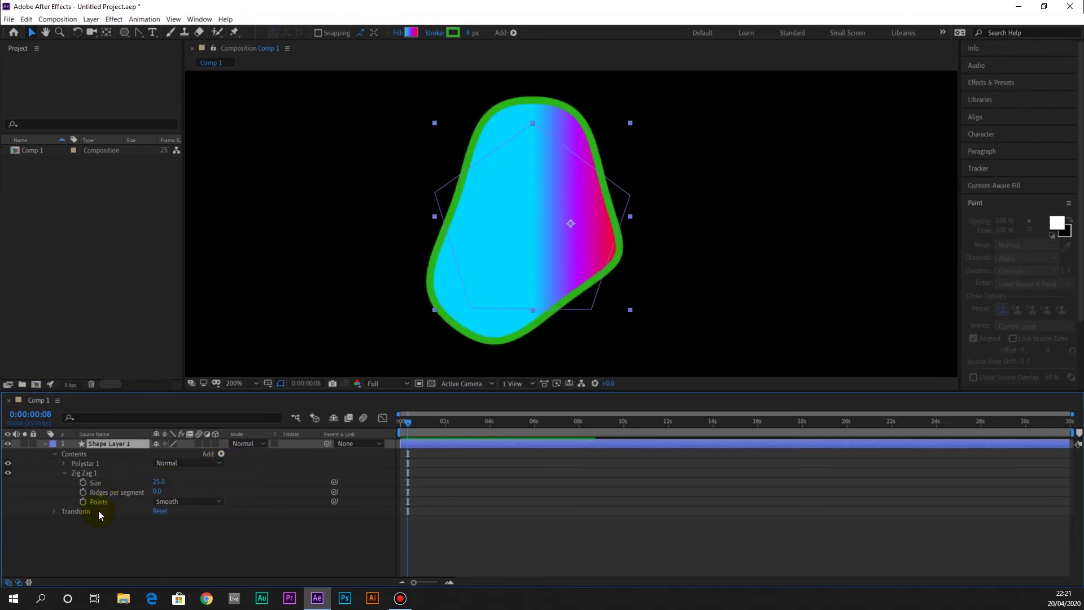
Add a Wiggle Paths operator below the Zig Zag with Size 57, Detail 9 and Random Seed 9.
{"action": "left_click", "coordinate": [223, 452]}
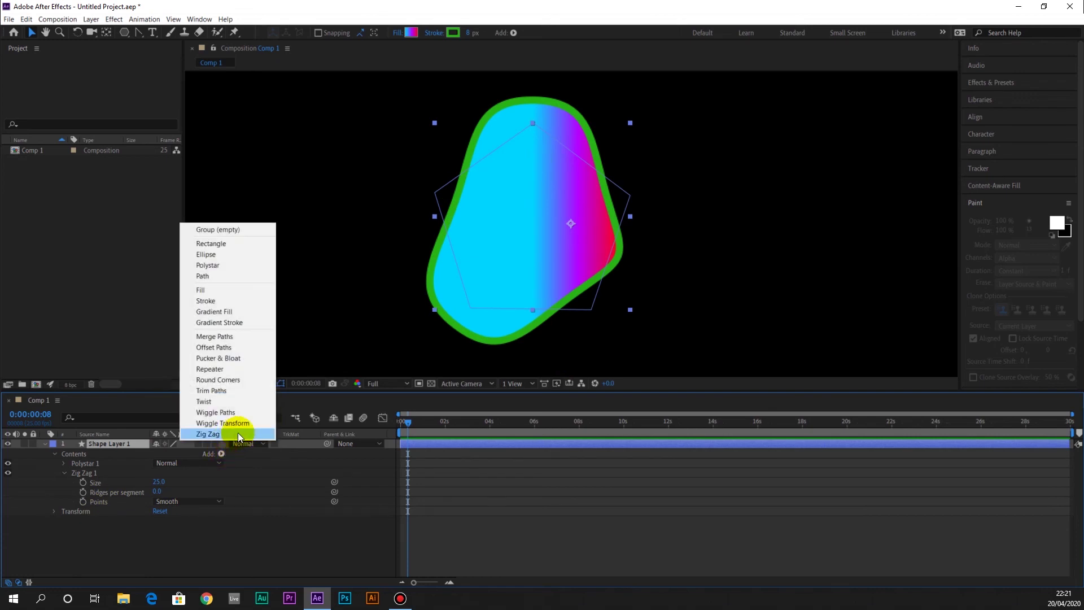
{"action": "left_click", "coordinate": [249, 411]}
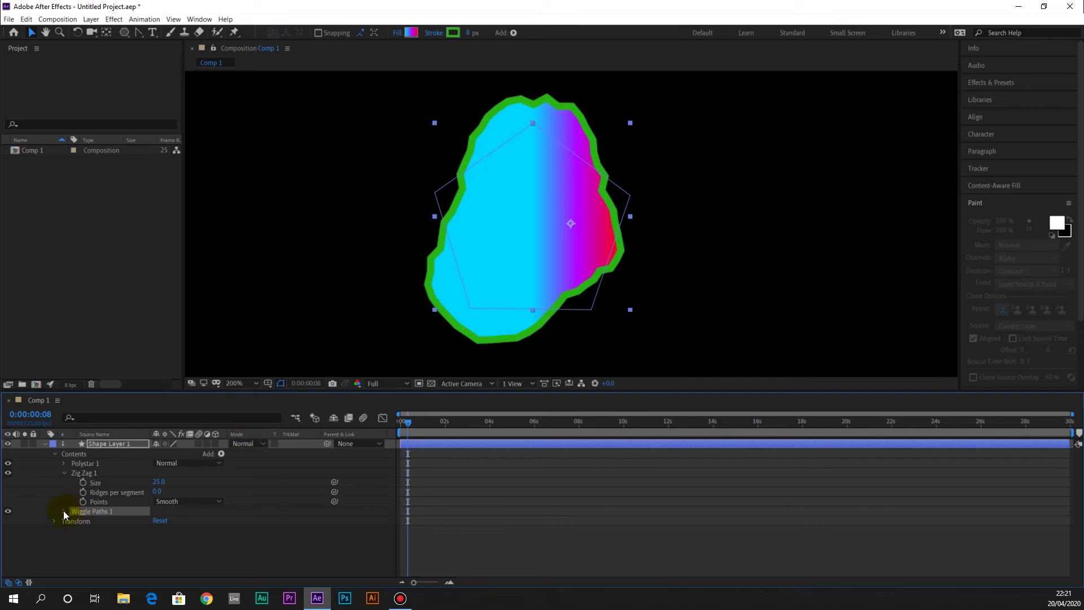
{"action": "left_click", "coordinate": [64, 511]}
{"action": "scroll", "coordinate": [209, 529], "scroll_direction": "down", "scroll_amount": 1}
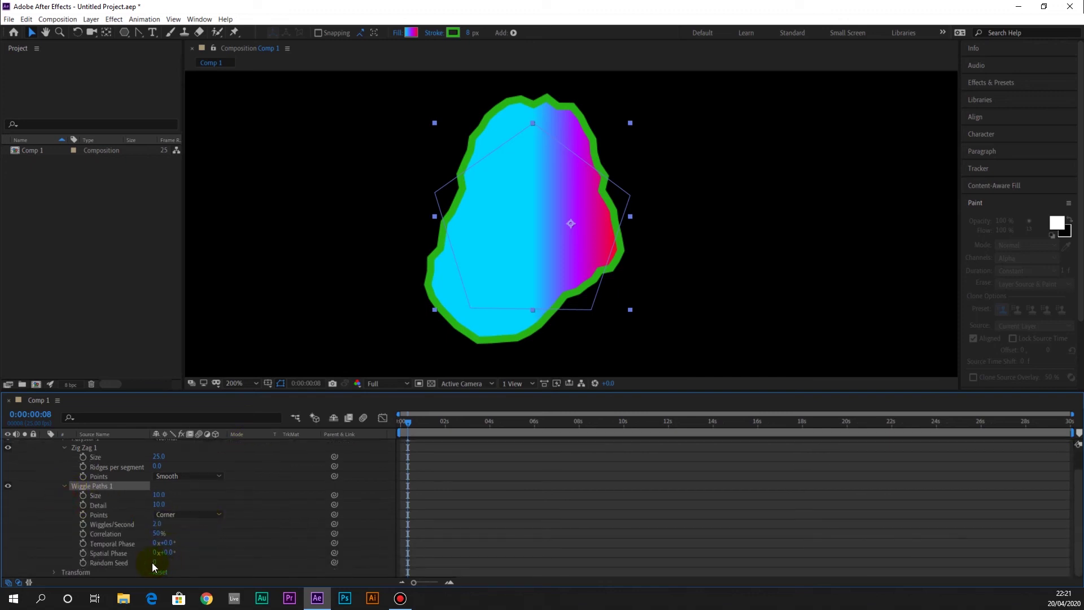
{"action": "left_click_drag", "start_coordinate": [154, 562], "coordinate": [160, 563]}
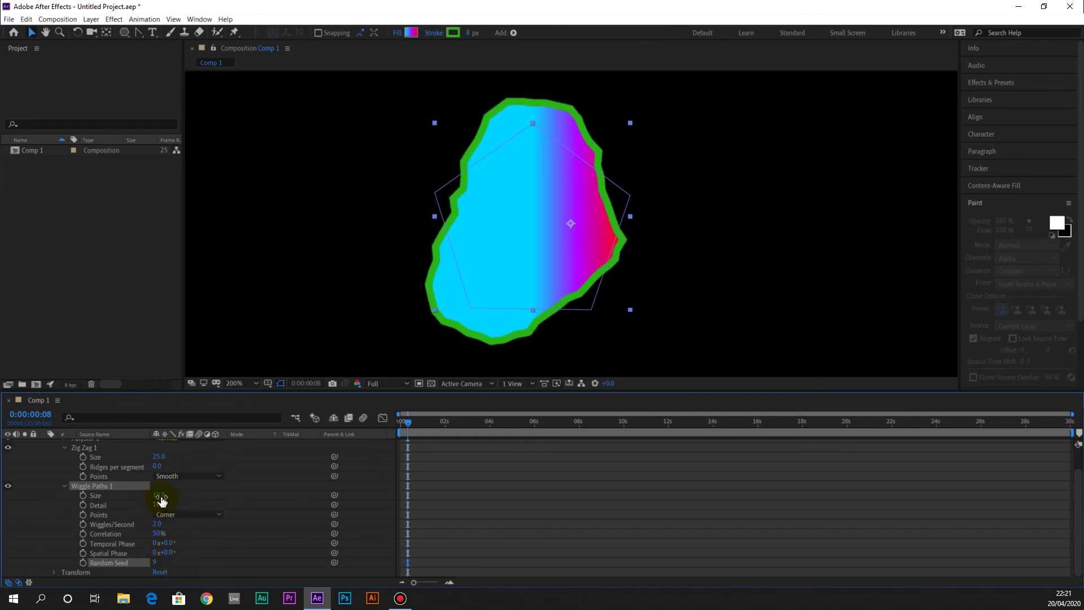
{"action": "left_click_drag", "start_coordinate": [160, 495], "coordinate": [181, 495]}
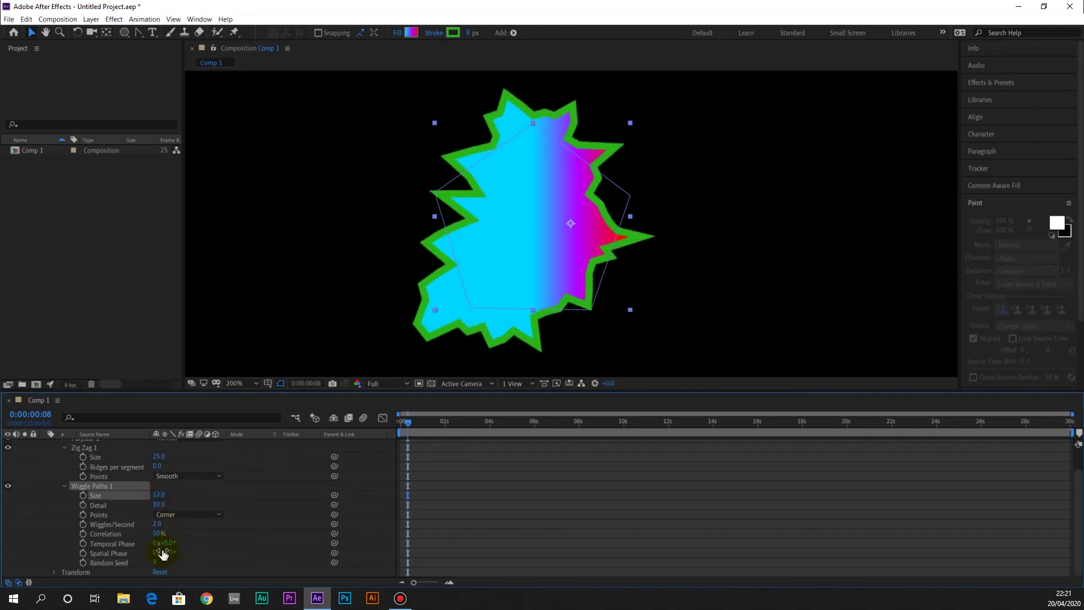
{"action": "mouse_move", "coordinate": [160, 507]}
{"action": "left_mouse_down"}
{"action": "mouse_move", "coordinate": [175, 504]}
{"action": "mouse_move", "coordinate": [159, 505]}
{"action": "left_mouse_up"}
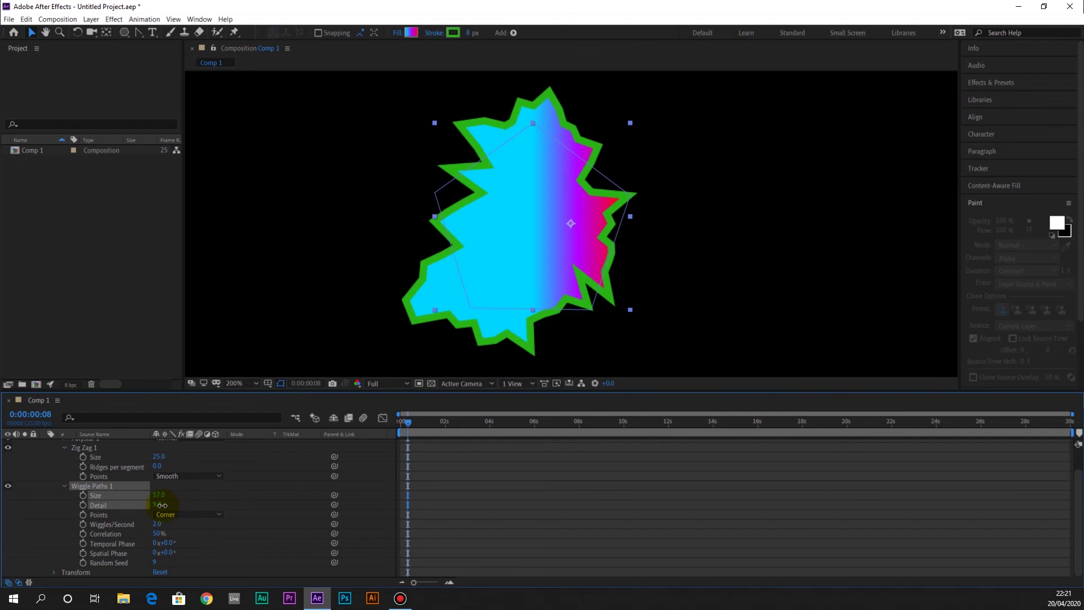
Set the Wiggle Paths Correlation to 53% and keyframe Temporal Phase from -7° at 0:00:00:08 to several revolutions at 0:00:03:15.
{"action": "left_click_drag", "start_coordinate": [155, 537], "coordinate": [410, 533]}
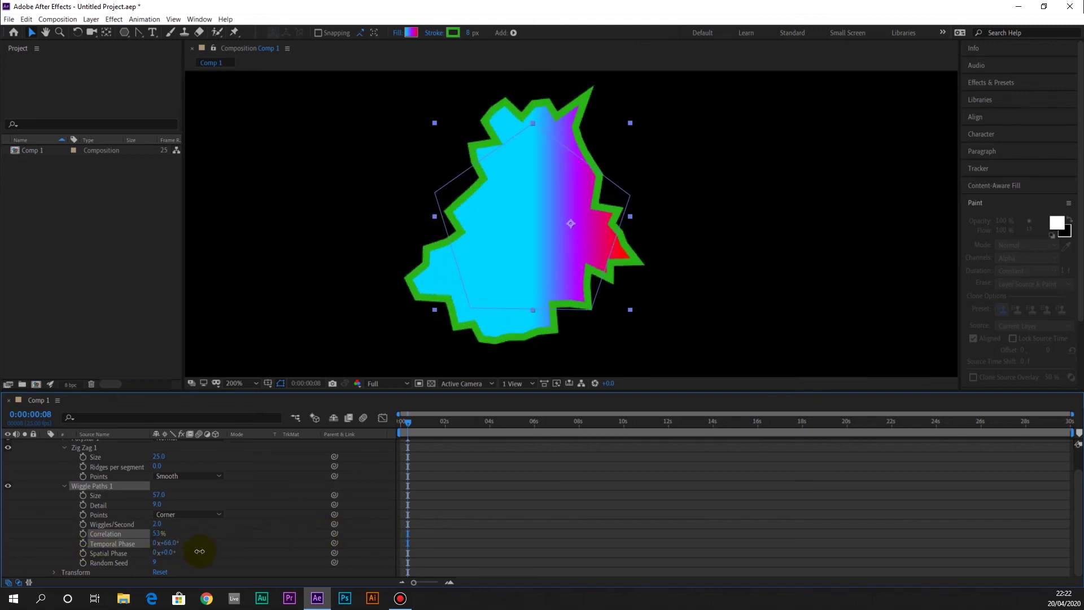
{"action": "left_click", "coordinate": [94, 544]}
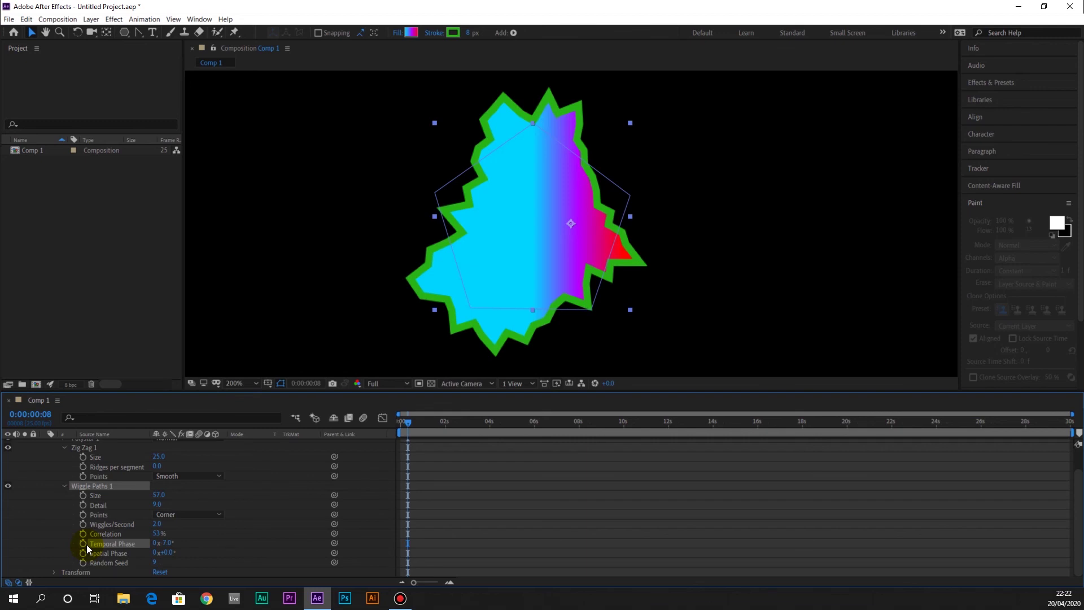
{"action": "left_click", "coordinate": [84, 544]}
{"action": "left_click_drag", "start_coordinate": [413, 424], "coordinate": [480, 424]}
{"action": "left_click", "coordinate": [167, 545]}
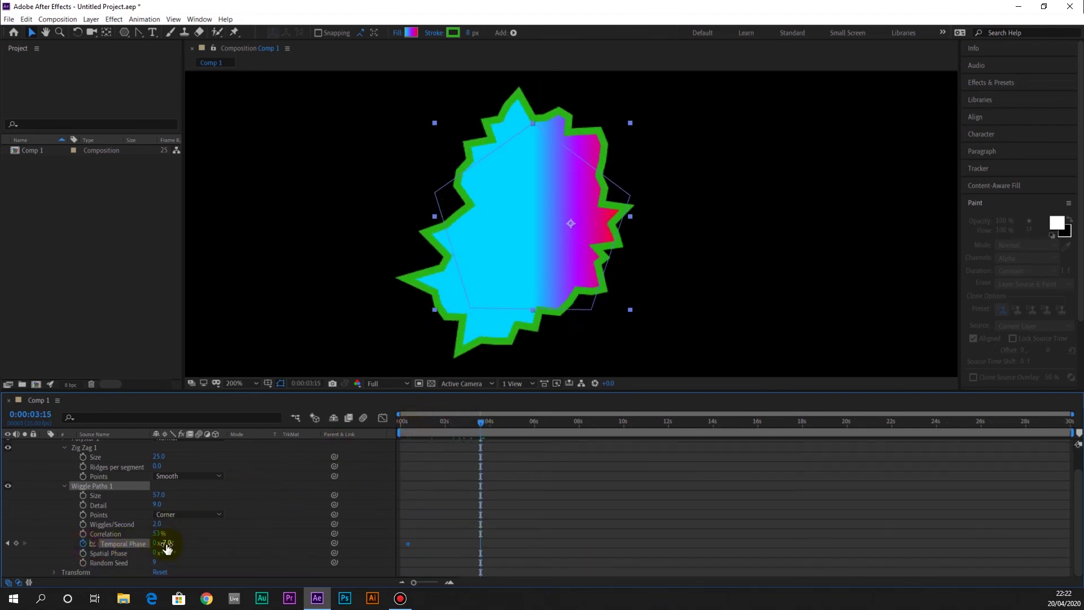
{"action": "left_click_drag", "start_coordinate": [155, 548], "coordinate": [170, 544]}
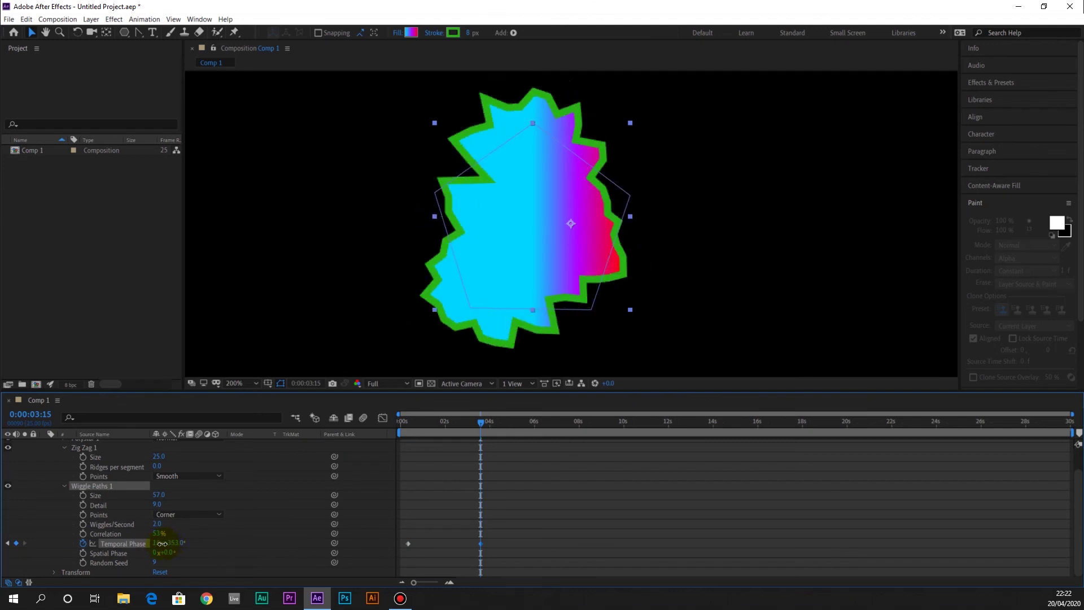
Preview the wiggle animation from the start of the composition.
{"action": "left_click", "coordinate": [401, 427]}
{"action": "key", "text": "space"}
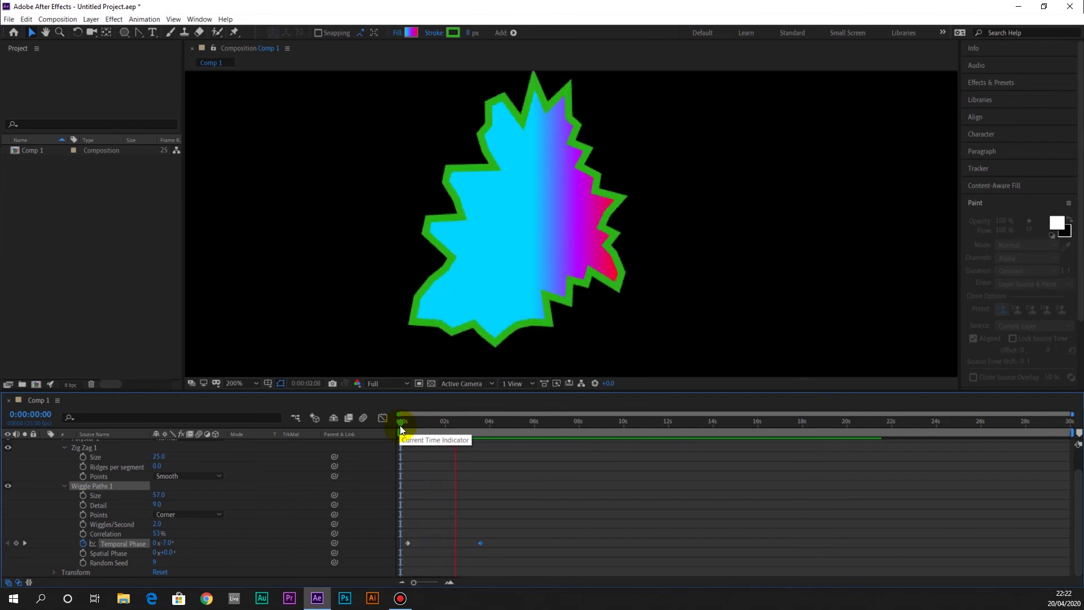
{"action": "key", "text": "space"}
Delete the Wiggle Paths and Zig Zag operators from the pentagon layer.
{"action": "scroll", "coordinate": [132, 510], "scroll_direction": "up", "scroll_amount": 2}
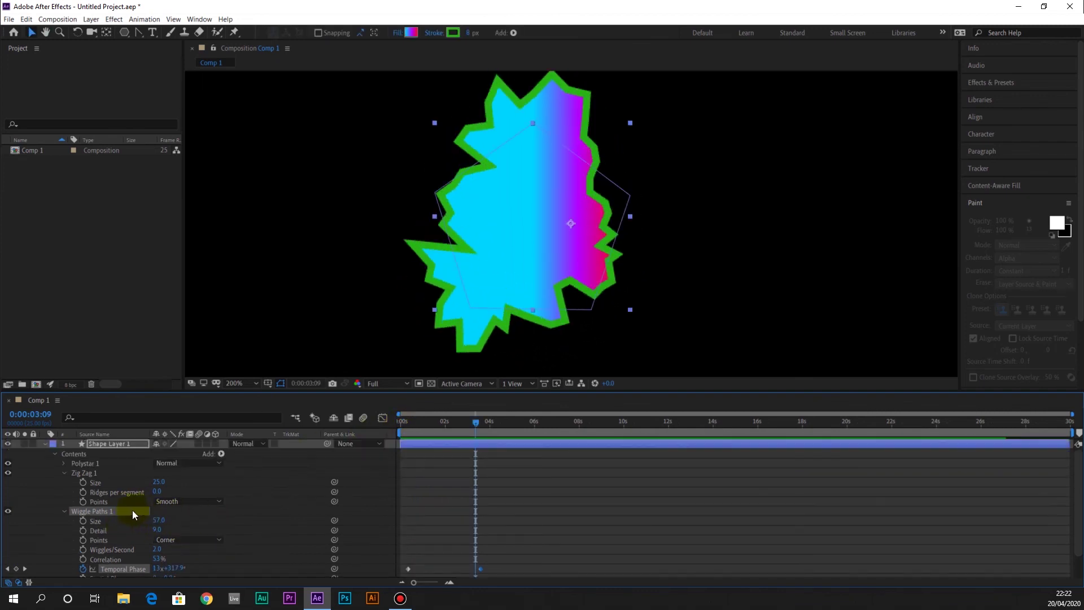
{"action": "key", "text": "Delete"}
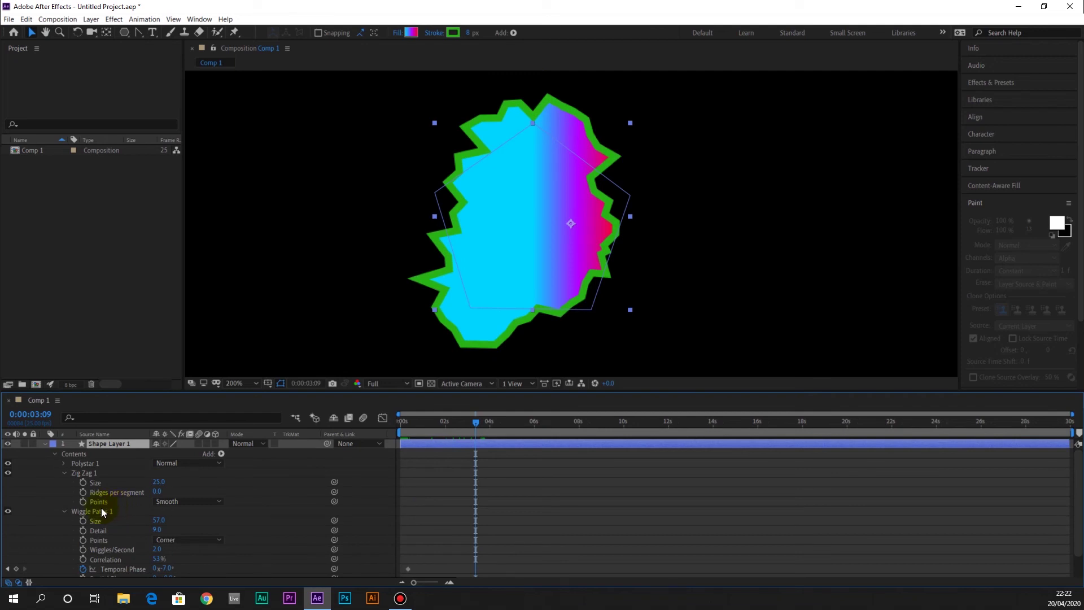
{"action": "key", "text": "Delete"}
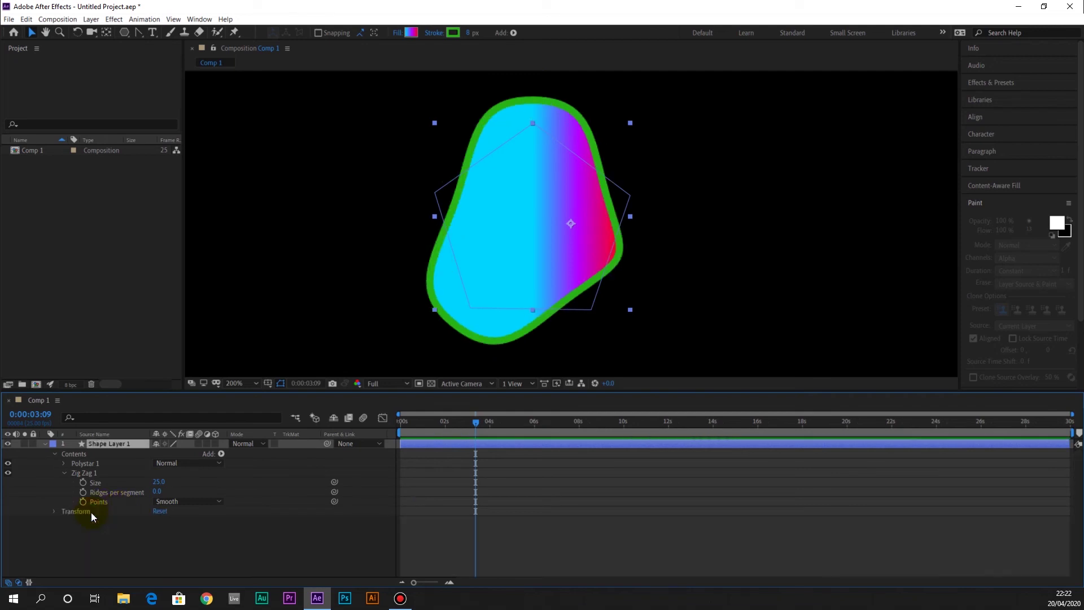
{"action": "left_click", "coordinate": [89, 473]}
{"action": "key", "text": "Delete"}
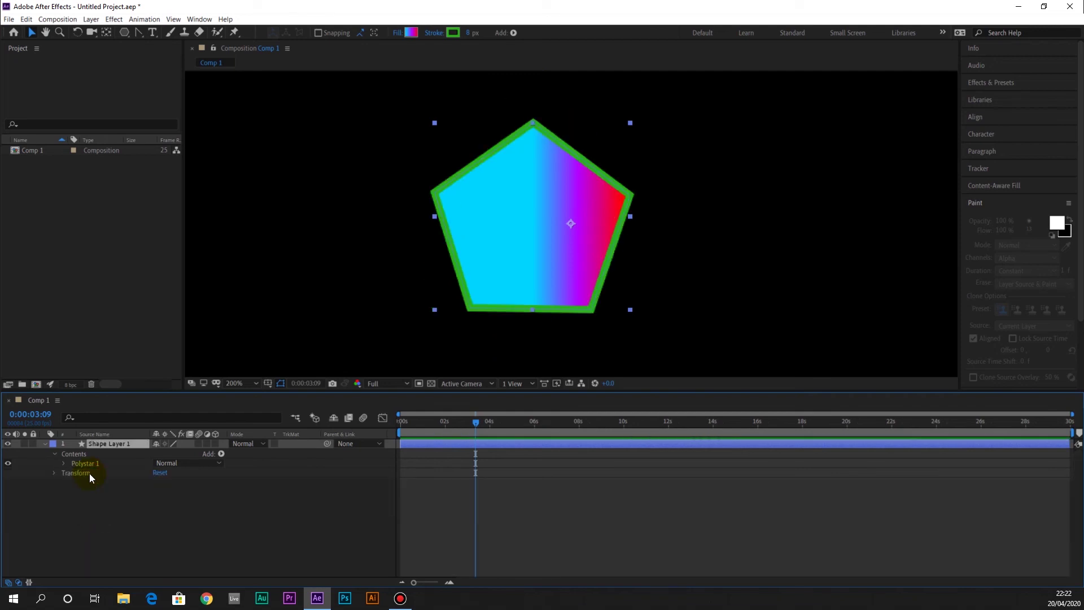
Add a Repeater operator to the pentagon layer with 5 copies.
{"action": "left_click", "coordinate": [221, 454]}
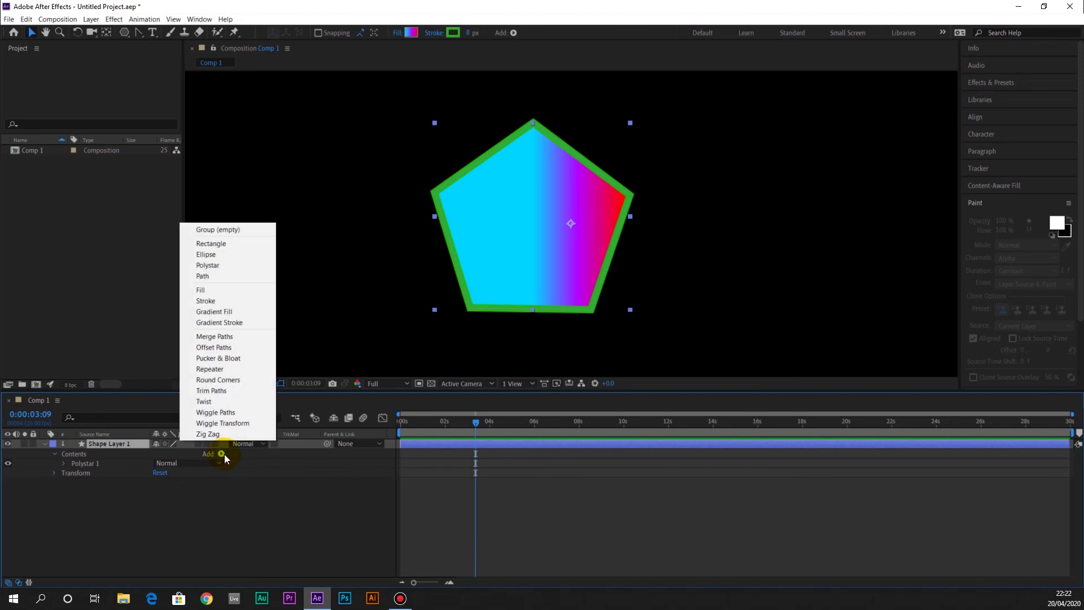
{"action": "left_click", "coordinate": [233, 369]}
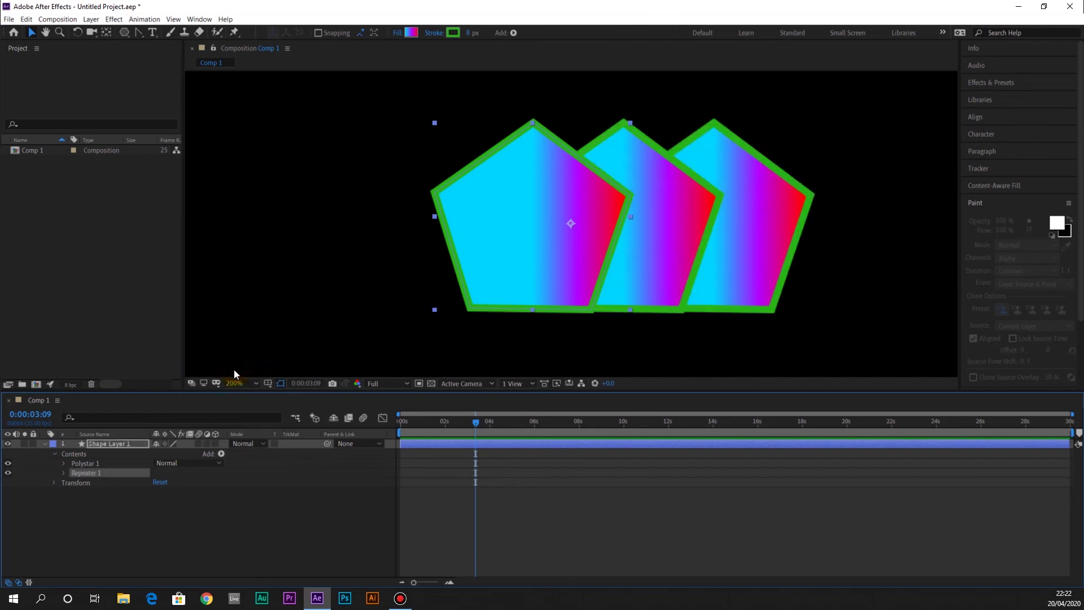
{"action": "left_click", "coordinate": [63, 472]}
{"action": "left_click_drag", "start_coordinate": [157, 489], "coordinate": [158, 484]}
Scale the pentagon to 45% in the Polystar group's own transform.
{"action": "left_click", "coordinate": [63, 463]}
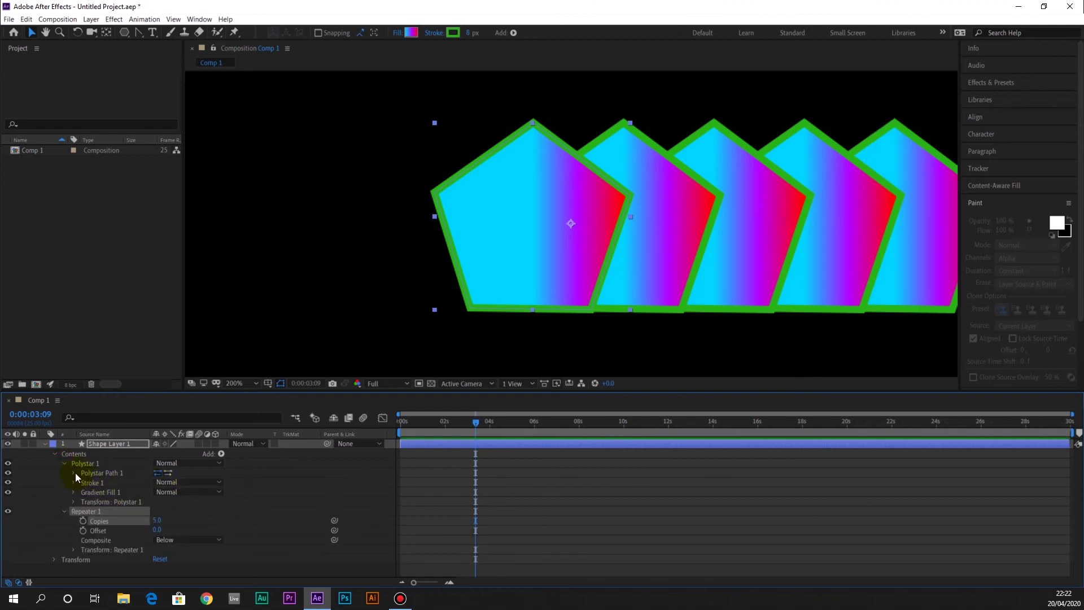
{"action": "left_click", "coordinate": [72, 499]}
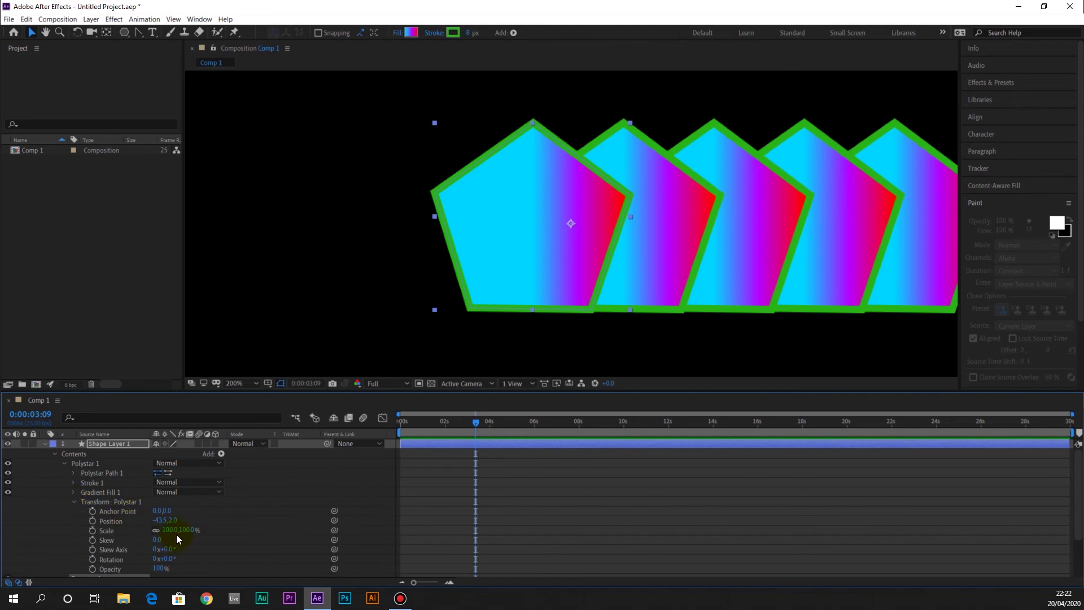
{"action": "left_click_drag", "start_coordinate": [186, 531], "coordinate": [163, 539]}
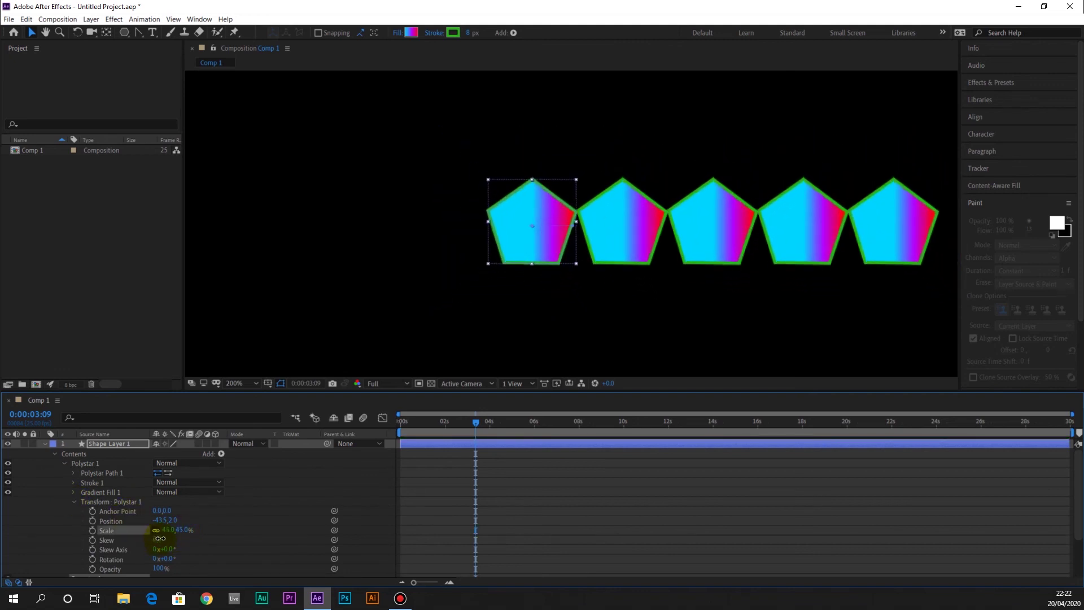
Set the Repeater to 11 copies with an Offset of -5.
{"action": "scroll", "coordinate": [134, 523], "scroll_direction": "down", "scroll_amount": 2}
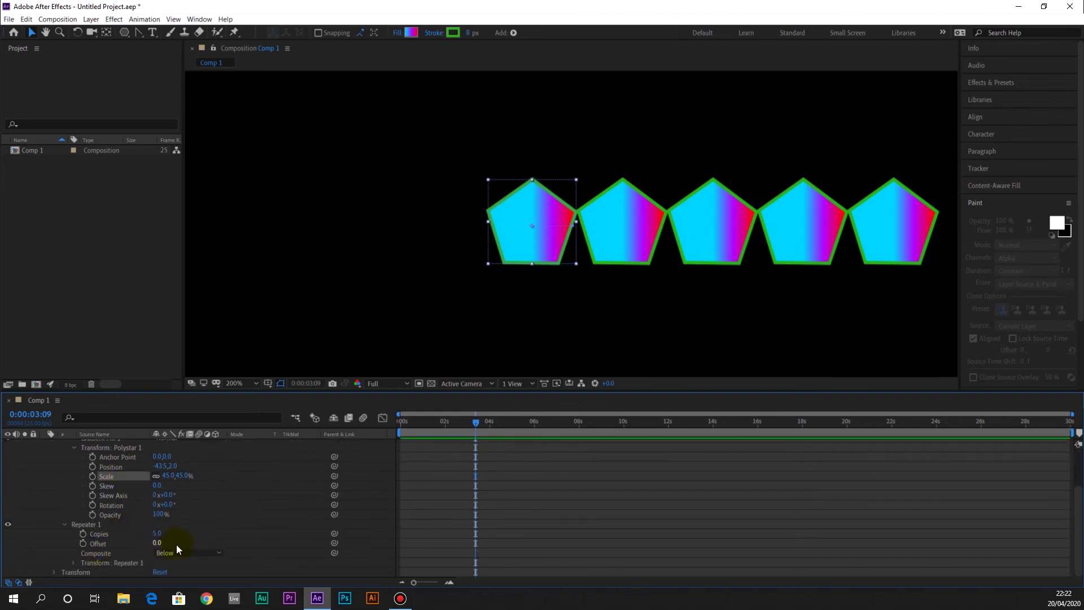
{"action": "left_click_drag", "start_coordinate": [153, 531], "coordinate": [156, 542]}
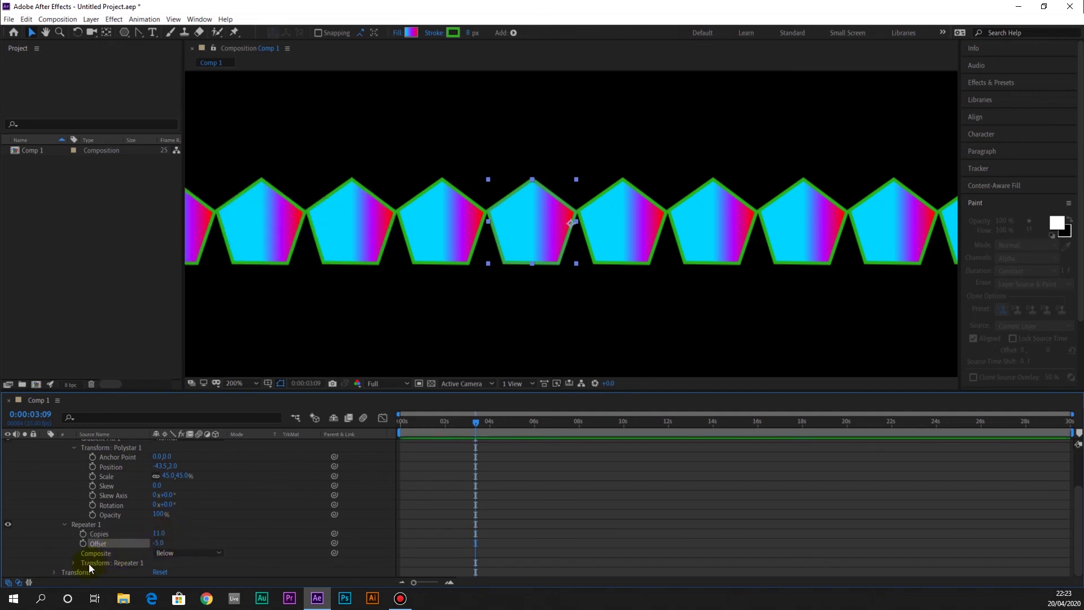
Set the Repeater's transform to Position 42, 0, Scale 114%, Rotation 1x+41° and Start Opacity 32%.
{"action": "left_click", "coordinate": [73, 562]}
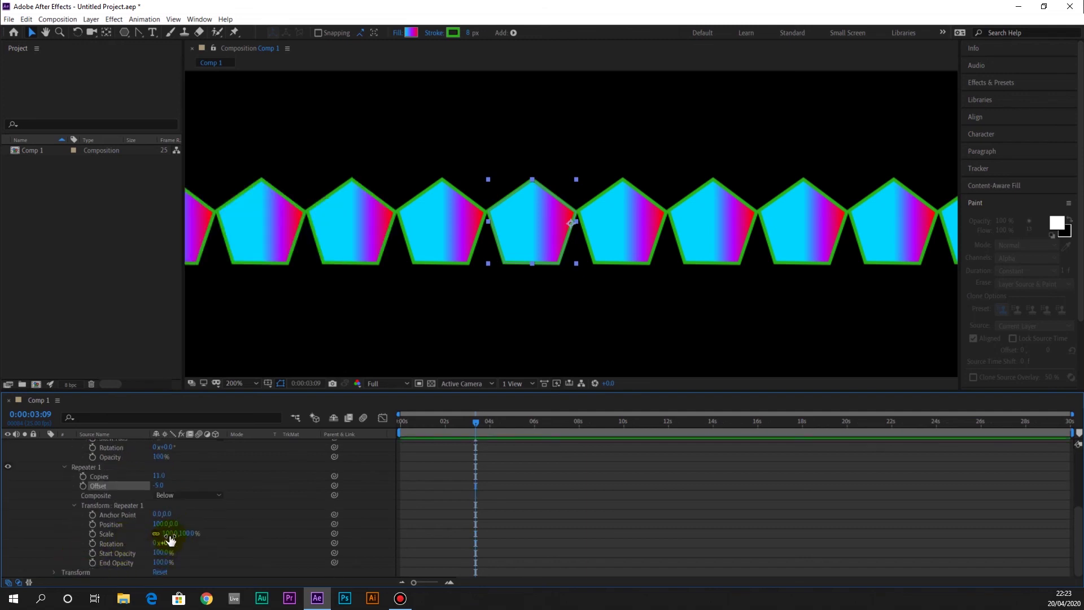
{"action": "left_click_drag", "start_coordinate": [165, 546], "coordinate": [110, 551]}
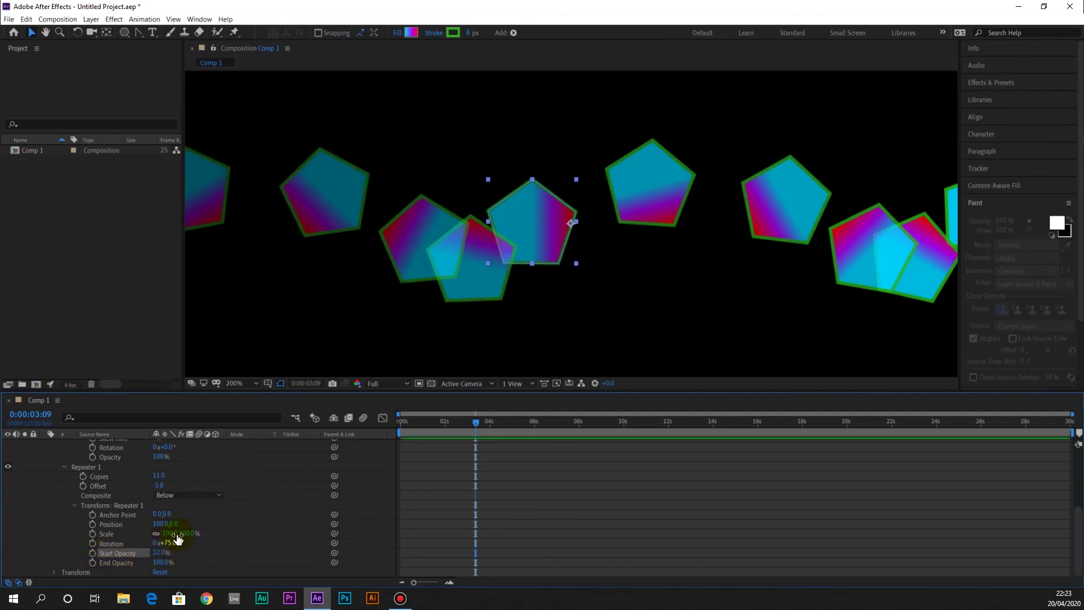
{"action": "left_click_drag", "start_coordinate": [180, 534], "coordinate": [231, 540]}
{"action": "left_click_drag", "start_coordinate": [200, 545], "coordinate": [285, 542]}
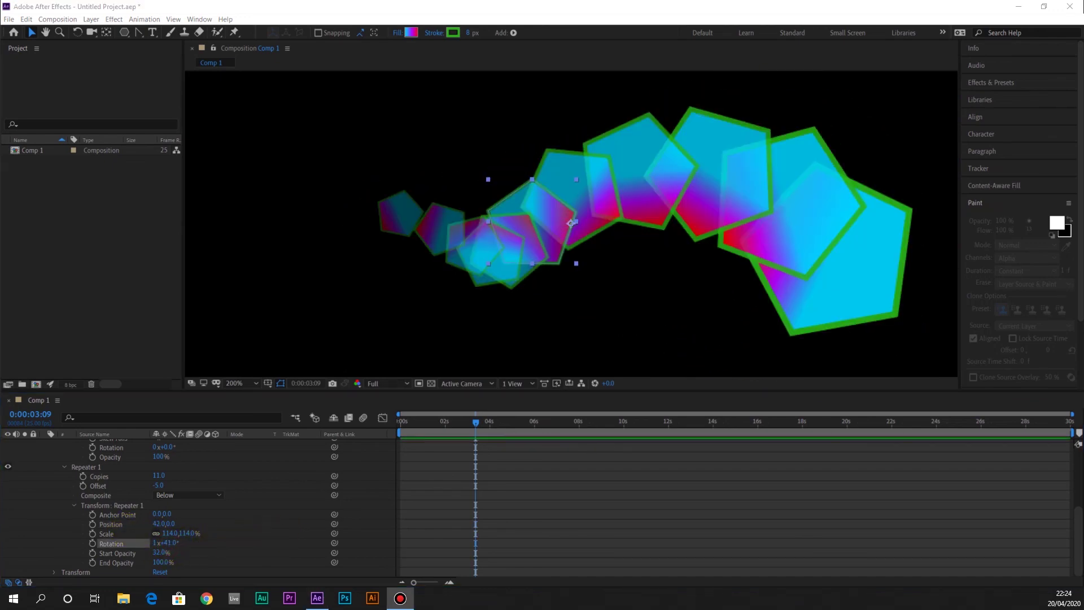